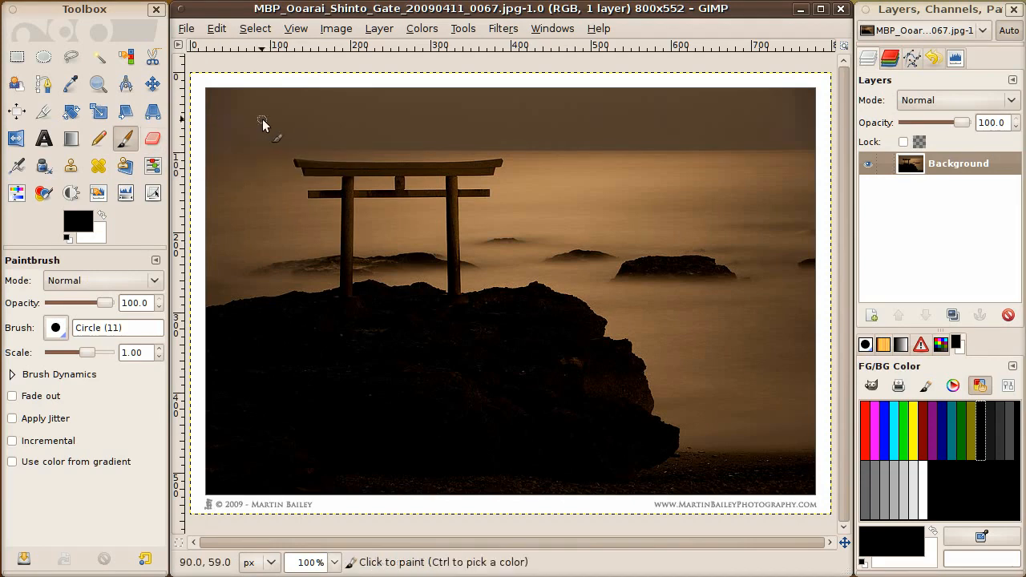
Step: Draw a crop frame about 503 × 301 px around the gate and fix its aspect ratio to 16:9
{"action": "left_click", "coordinate": [45, 112]}
{"action": "left_click_drag", "start_coordinate": [252, 120], "coordinate": [656, 360]}
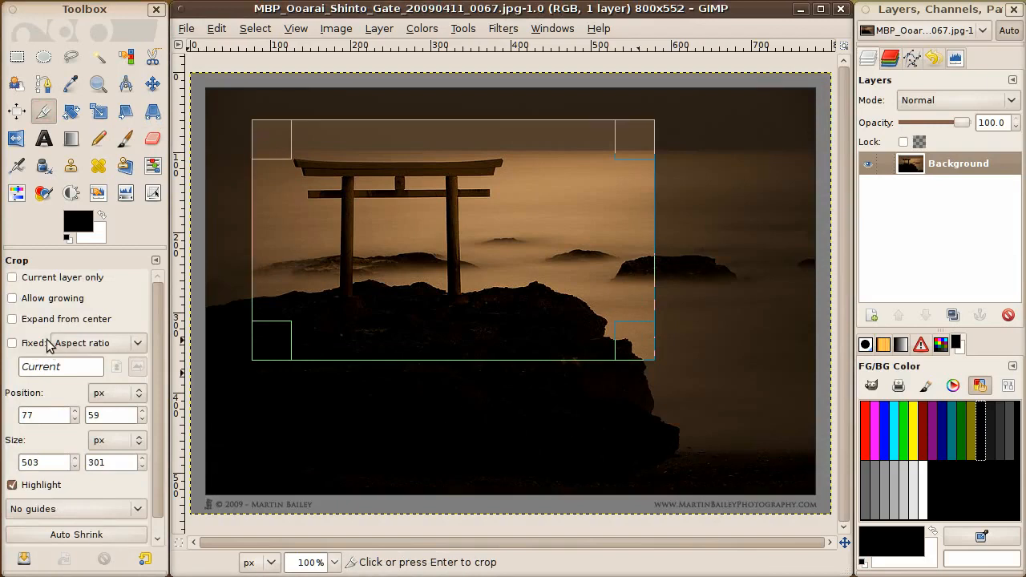
{"action": "left_click", "coordinate": [12, 343]}
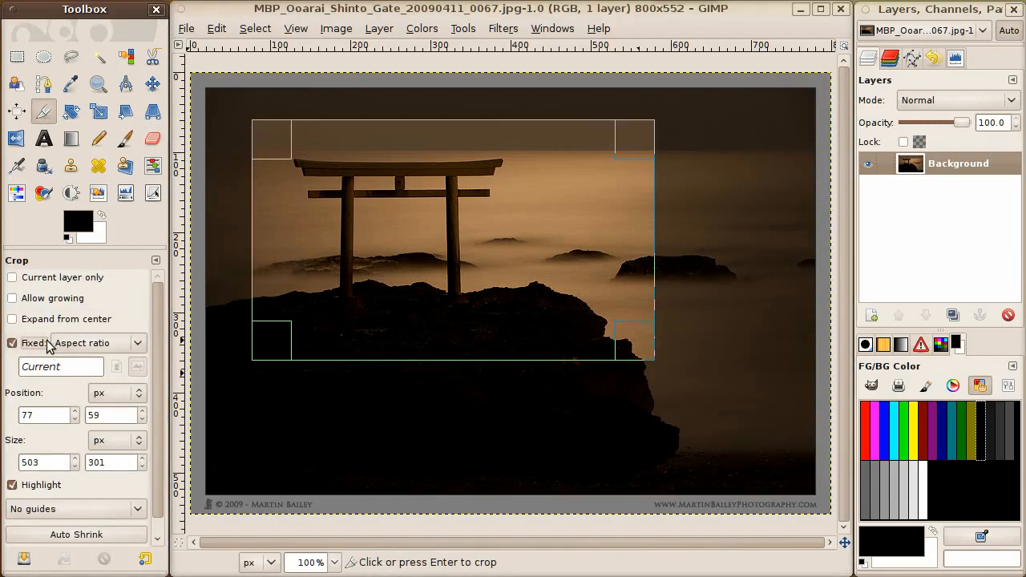
{"action": "left_click", "coordinate": [75, 365]}
{"action": "key", "text": "BackSpace"}
{"action": "key", "text": "BackSpace"}
{"action": "key", "text": "BackSpace"}
{"action": "key", "text": "BackSpace"}
{"action": "key", "text": "BackSpace"}
{"action": "key", "text": "BackSpace"}
{"action": "key", "text": "BackSpace"}
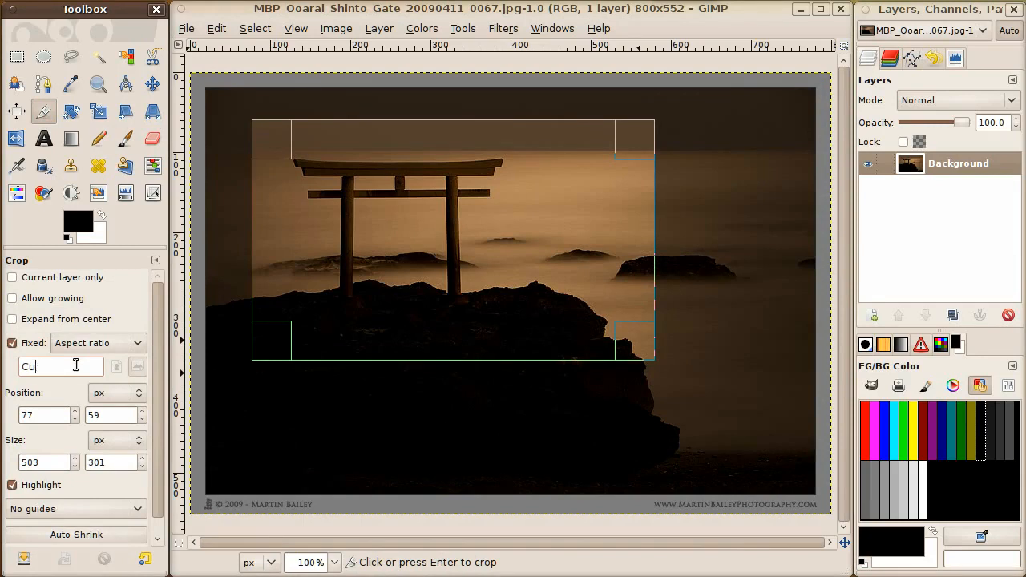
{"action": "type", "text": "16/9"}
{"action": "key", "text": "Return"}
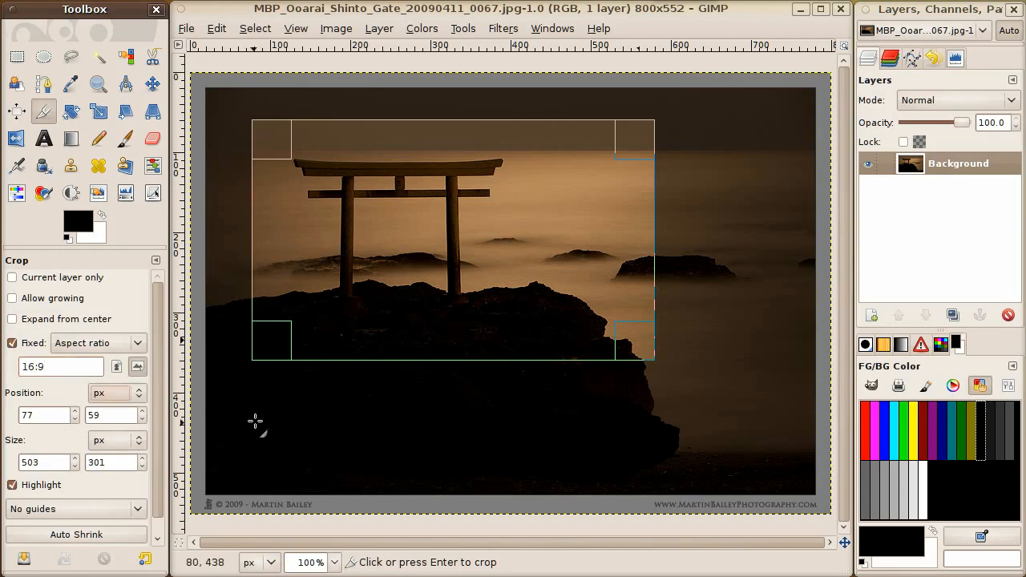
Step: Enlarge the crop frame to about 749 × 422 px, place it at about 27, 23 inside the photo's white border, and crop the image
{"action": "left_click_drag", "start_coordinate": [622, 337], "coordinate": [693, 414]}
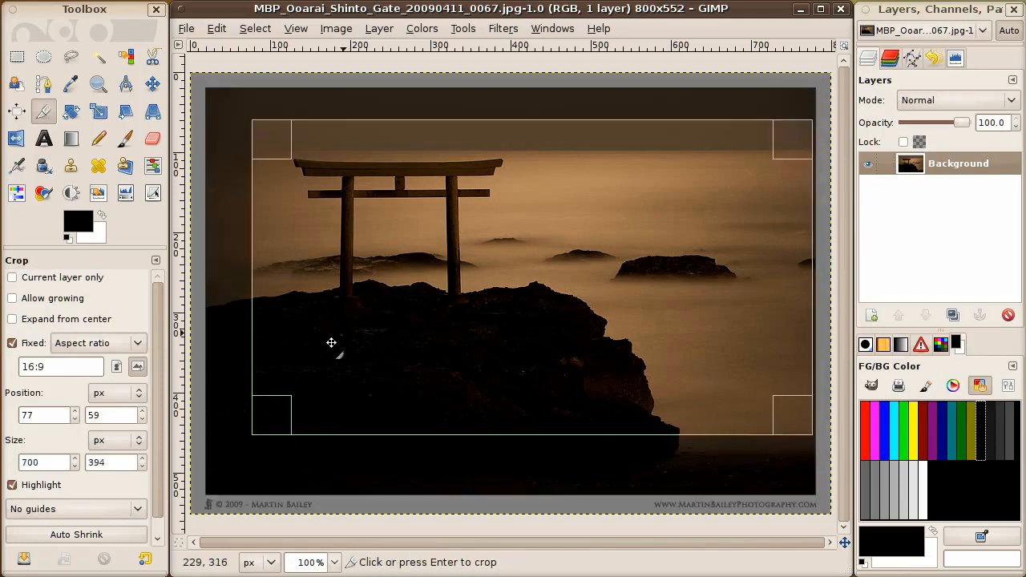
{"action": "left_click_drag", "start_coordinate": [259, 413], "coordinate": [219, 438]}
{"action": "left_click_drag", "start_coordinate": [454, 334], "coordinate": [453, 316]}
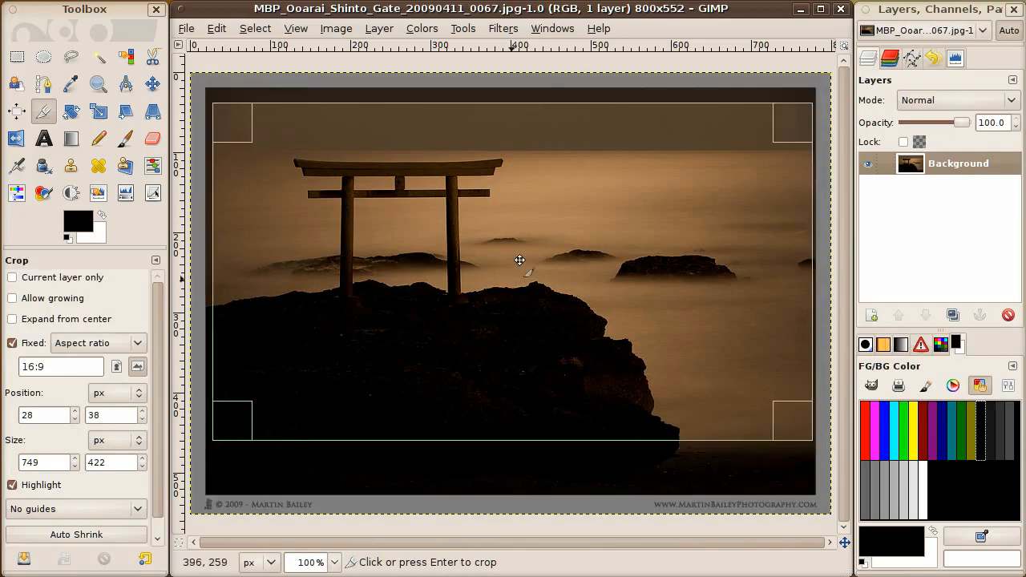
{"action": "left_click_drag", "start_coordinate": [511, 260], "coordinate": [508, 247]}
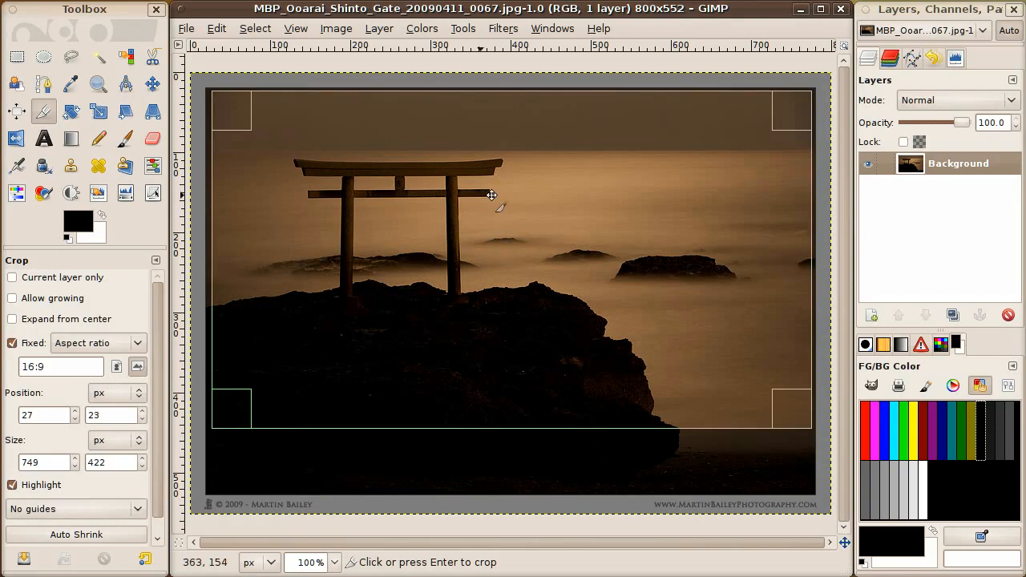
{"action": "left_click", "coordinate": [499, 238]}
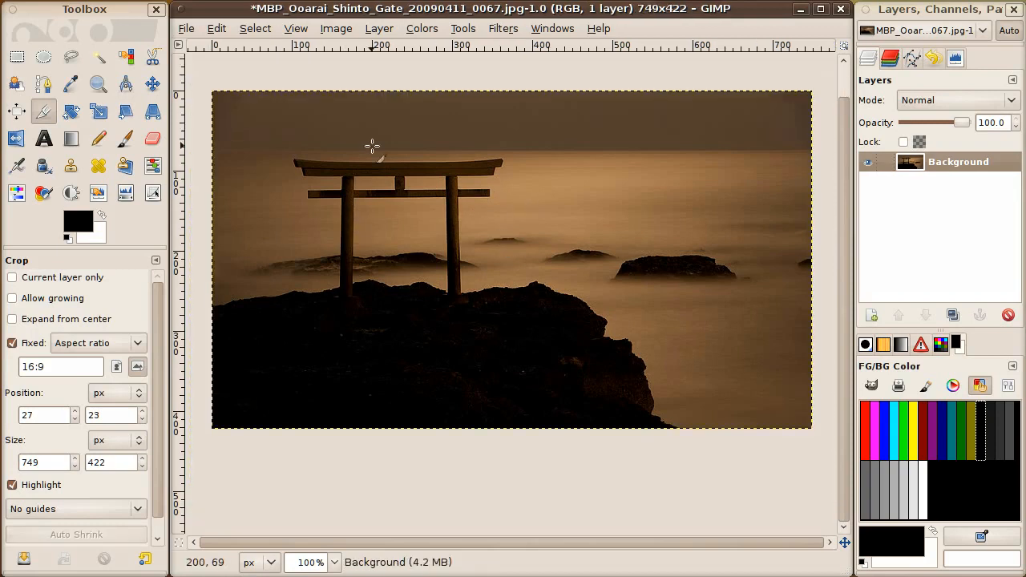
Step: Scale the cropped image to 1280 × 720 pixels, keeping cubic interpolation
{"action": "left_click", "coordinate": [338, 29]}
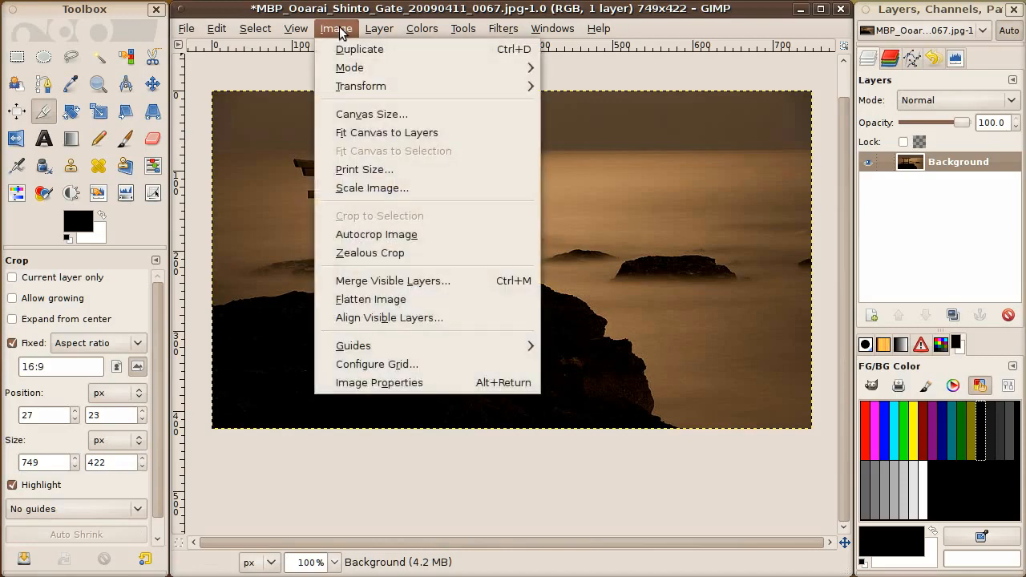
{"action": "left_click", "coordinate": [350, 187]}
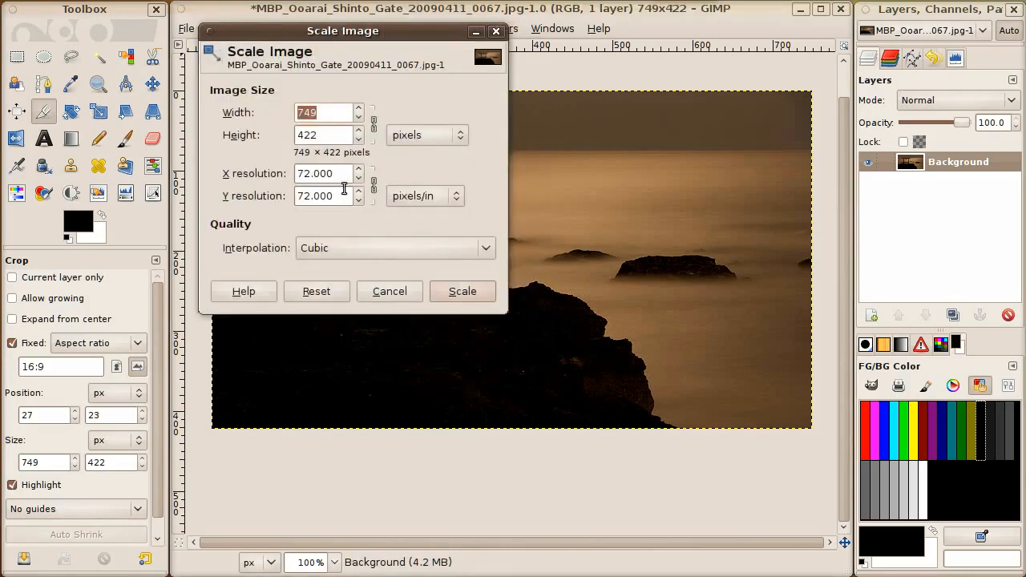
{"action": "left_click_drag", "start_coordinate": [337, 112], "coordinate": [290, 112]}
{"action": "type", "text": "1280"}
{"action": "key", "text": "Tab"}
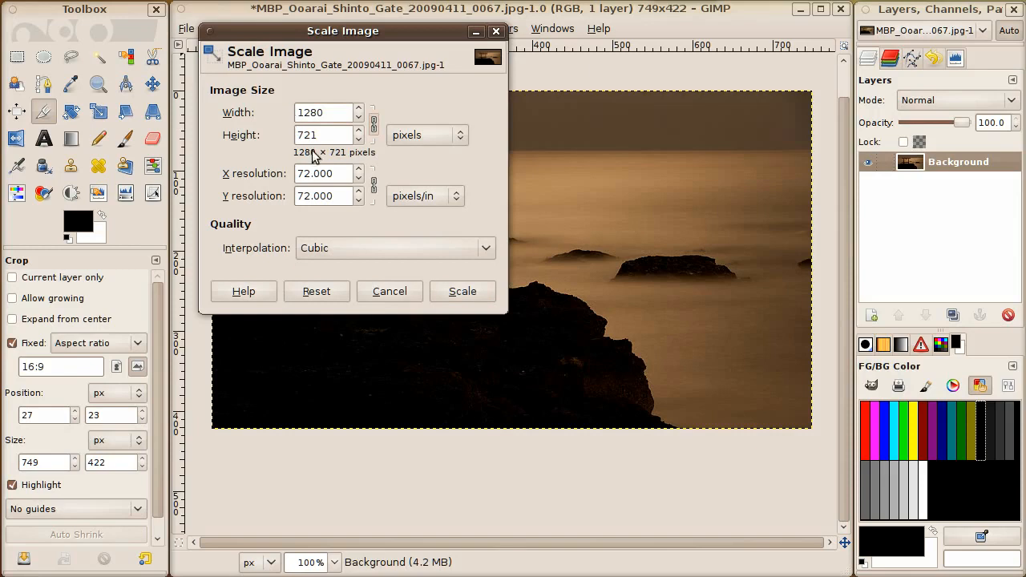
{"action": "left_click", "coordinate": [358, 139]}
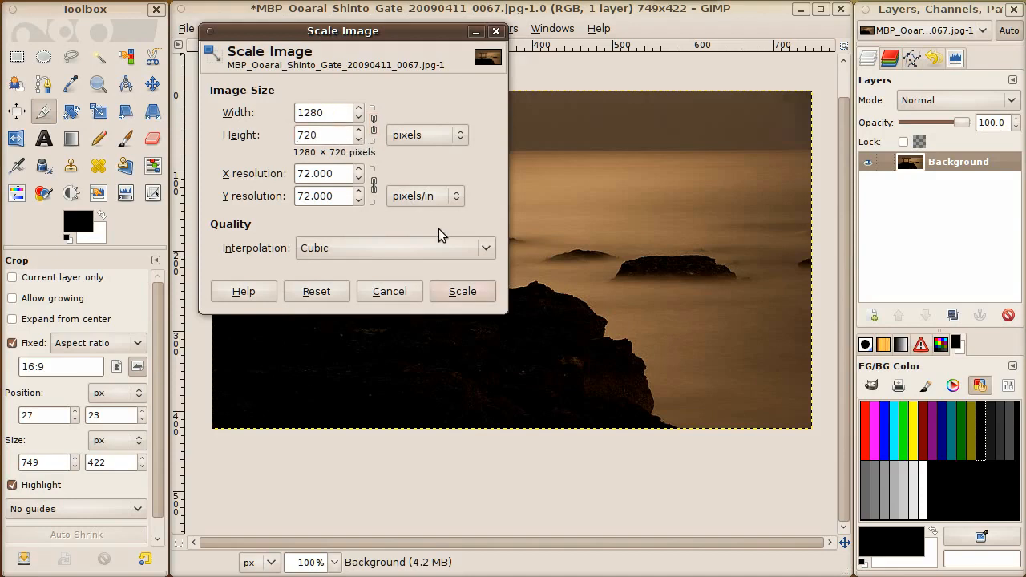
{"action": "left_click", "coordinate": [462, 291]}
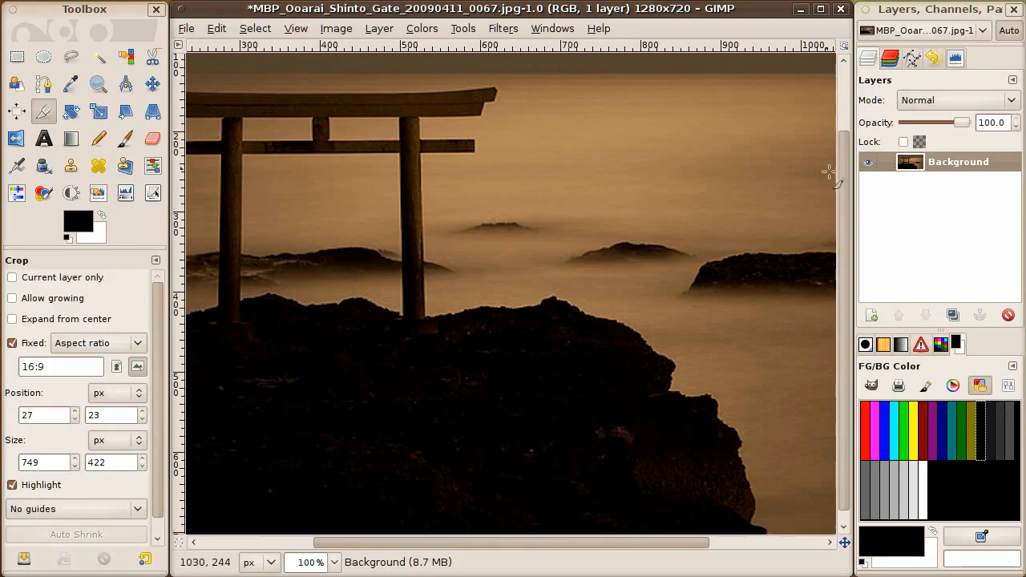
Step: Apply a Gaussian Blur to the photo with a 30 px horizontal and vertical radius, using the RLE method
{"action": "left_click_drag", "start_coordinate": [841, 192], "coordinate": [826, 125]}
{"action": "left_click_drag", "start_coordinate": [512, 542], "coordinate": [408, 561]}
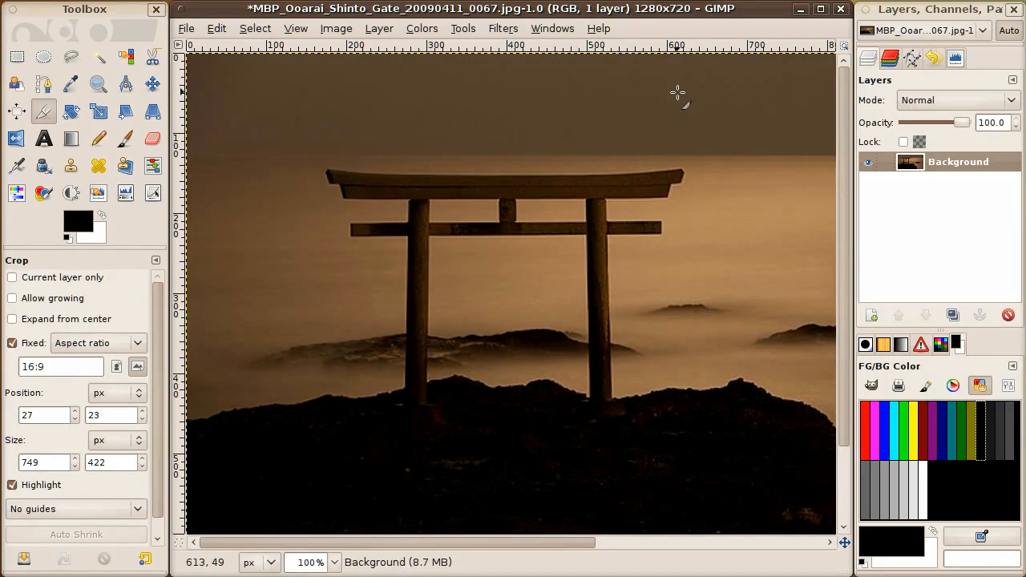
{"action": "left_click", "coordinate": [506, 30]}
{"action": "mouse_move", "coordinate": [523, 135]}
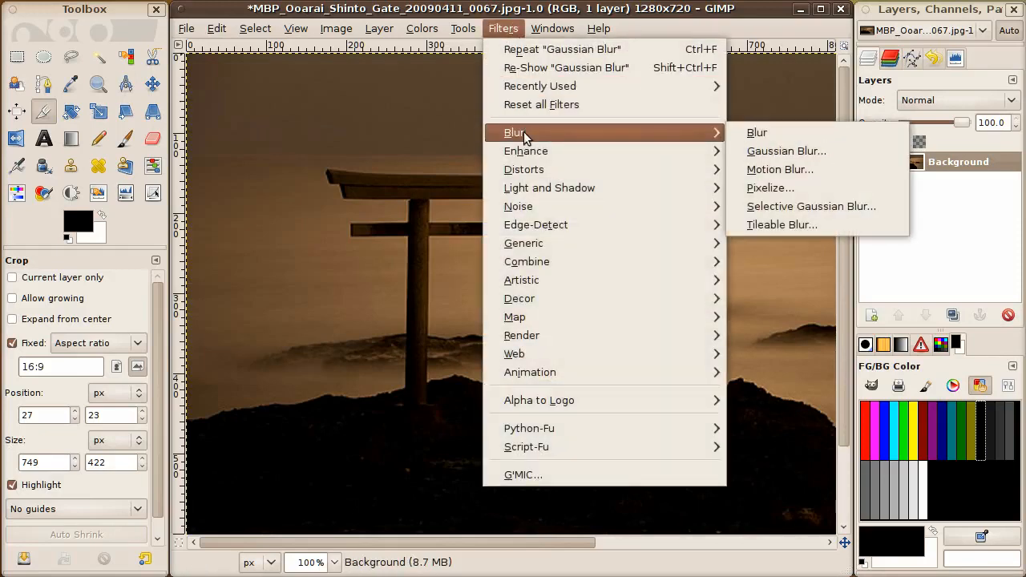
{"action": "left_click", "coordinate": [814, 157]}
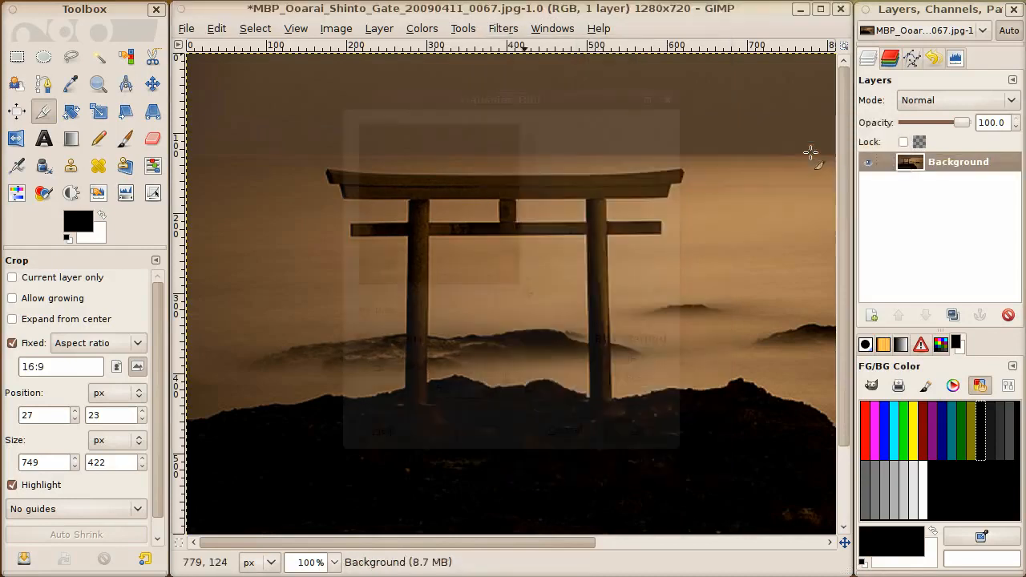
{"action": "left_click_drag", "start_coordinate": [406, 108], "coordinate": [283, 65]}
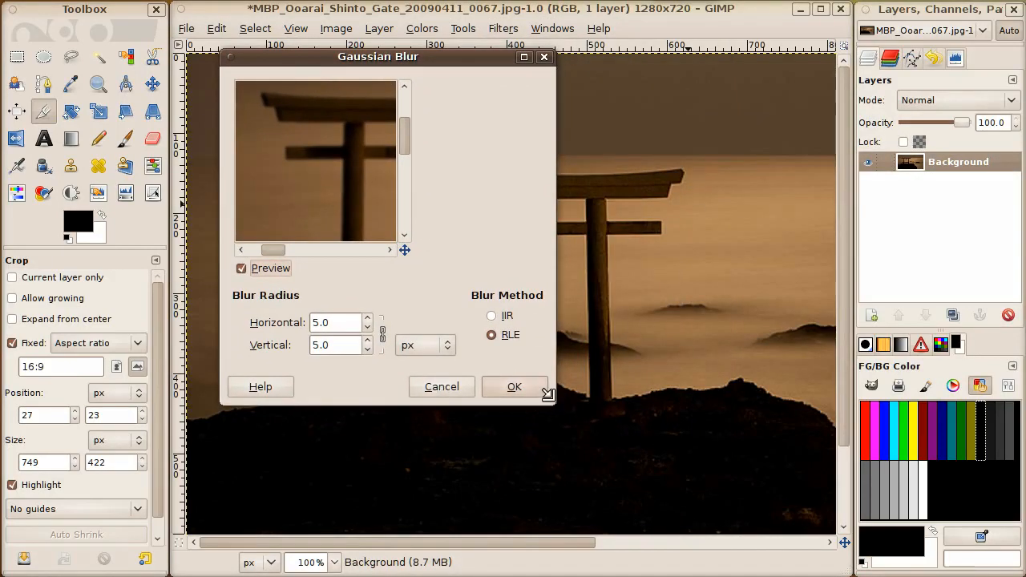
{"action": "left_click_drag", "start_coordinate": [548, 394], "coordinate": [797, 517]}
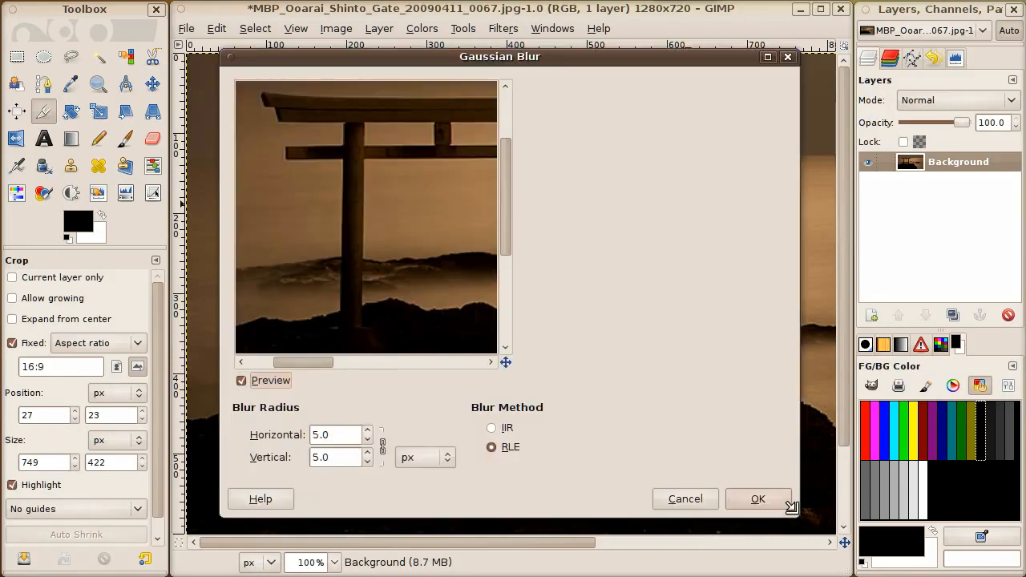
{"action": "left_click", "coordinate": [368, 429]}
{"action": "left_click", "coordinate": [369, 429]}
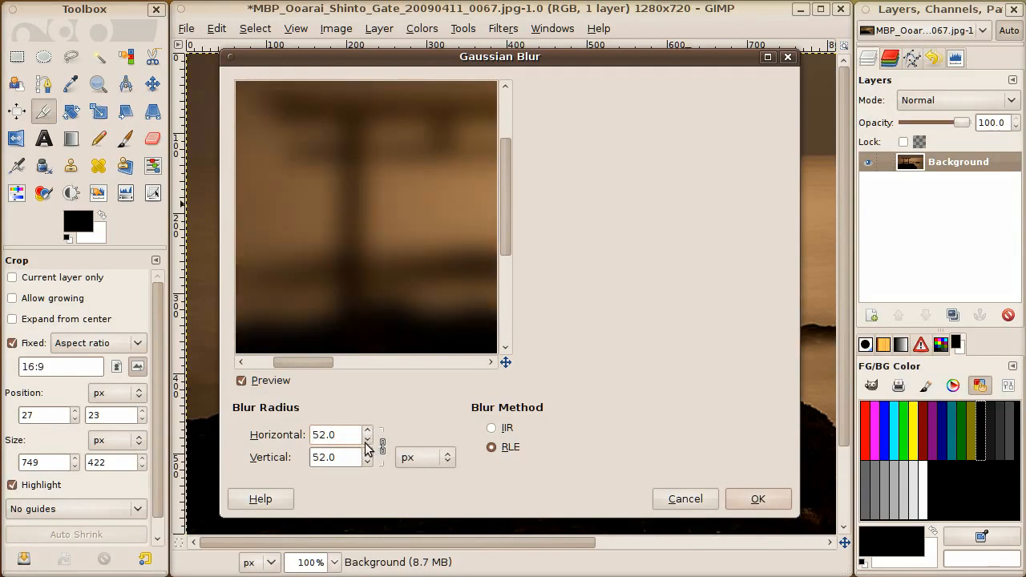
{"action": "left_click", "coordinate": [367, 440]}
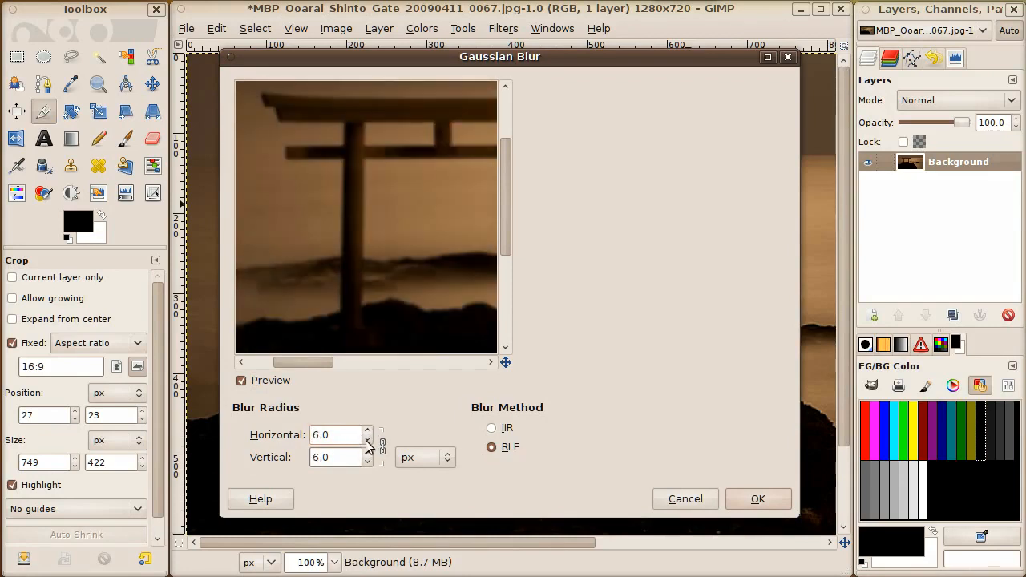
{"action": "left_click", "coordinate": [368, 431]}
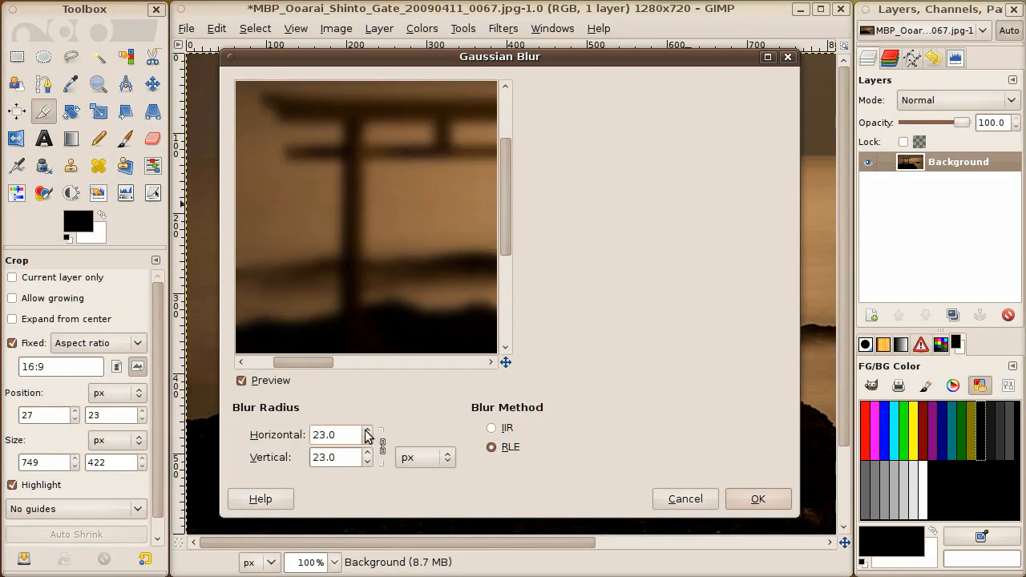
{"action": "left_click", "coordinate": [368, 431]}
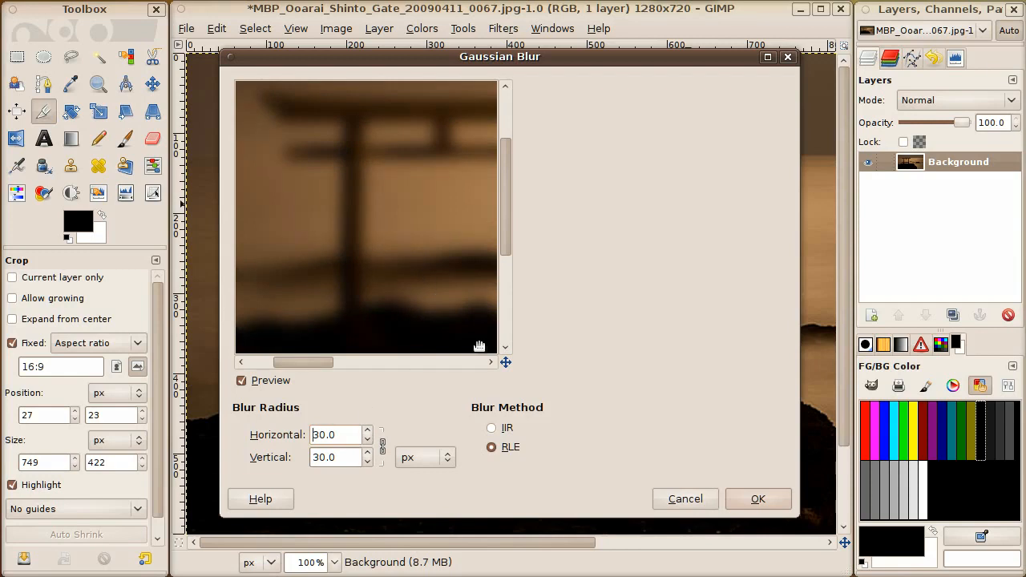
{"action": "left_click", "coordinate": [774, 498]}
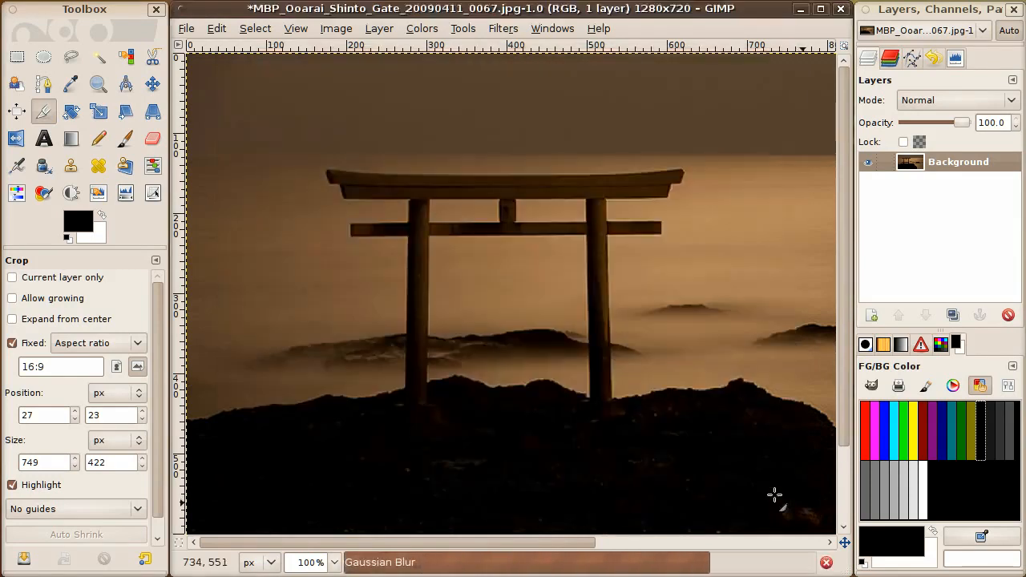
Step: Set the Text tool's colour to the sandy brown b18558 sampled from the bright area of the blurred image
{"action": "key", "text": "shift+ctrl+j"}
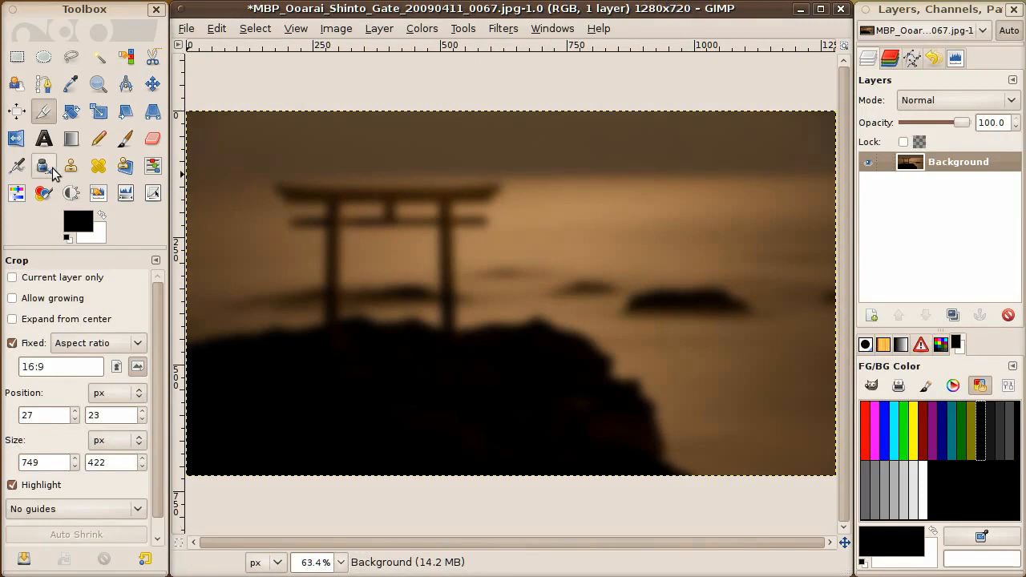
{"action": "left_click", "coordinate": [45, 141]}
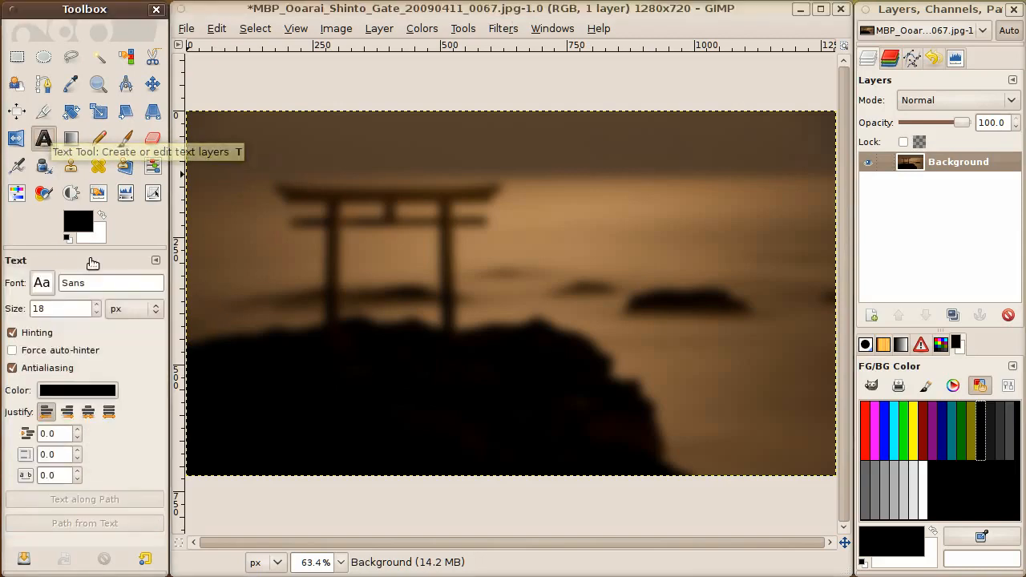
{"action": "left_click", "coordinate": [81, 393]}
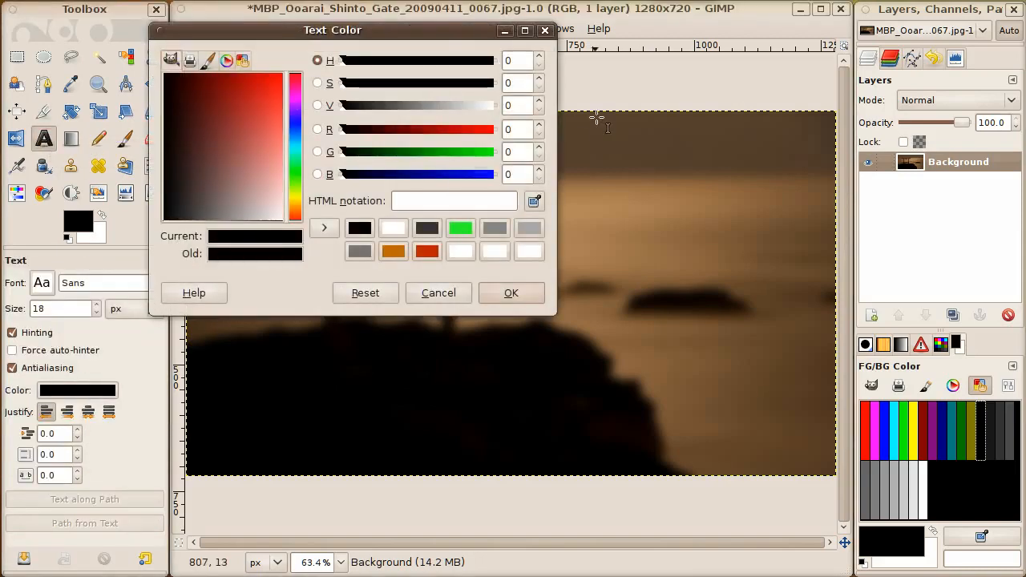
{"action": "left_click", "coordinate": [533, 200]}
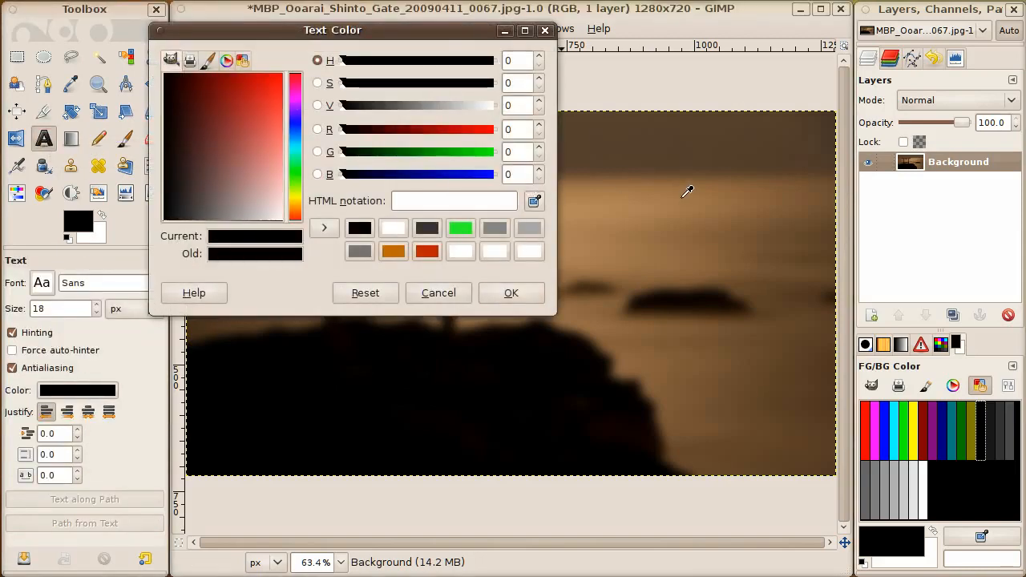
{"action": "left_click", "coordinate": [622, 200]}
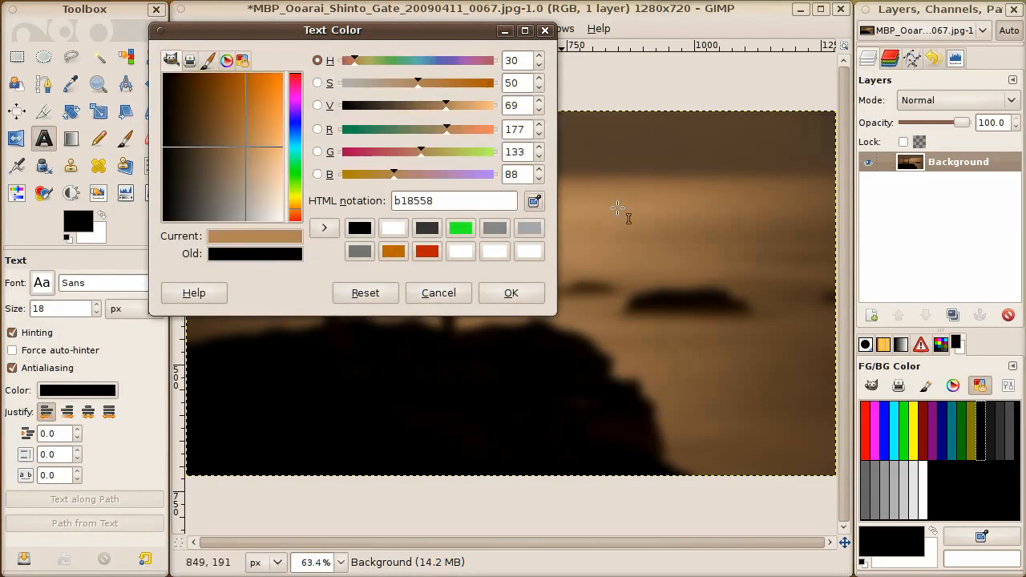
{"action": "left_click", "coordinate": [511, 294]}
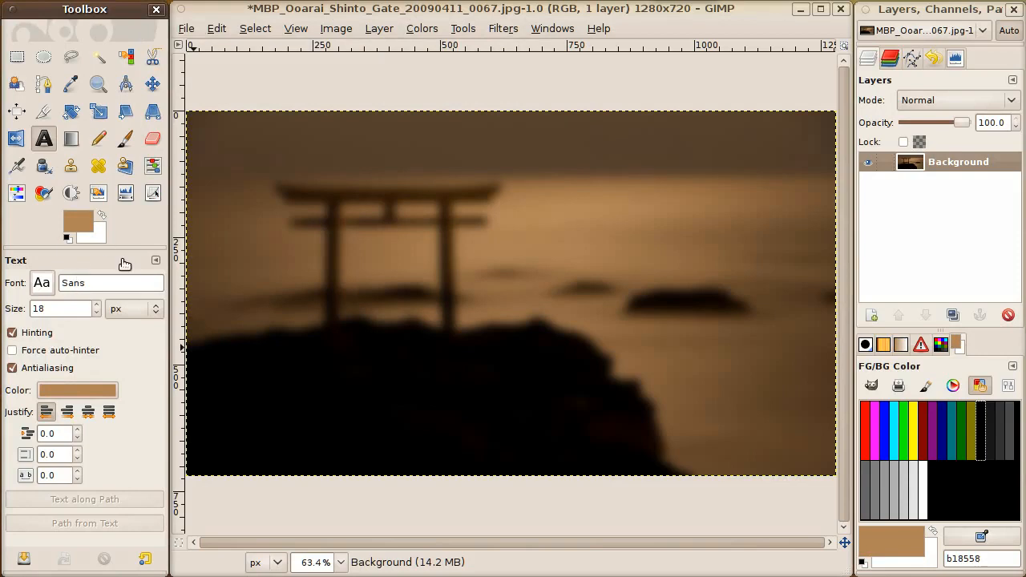
{"action": "left_click_drag", "start_coordinate": [212, 420], "coordinate": [527, 456]}
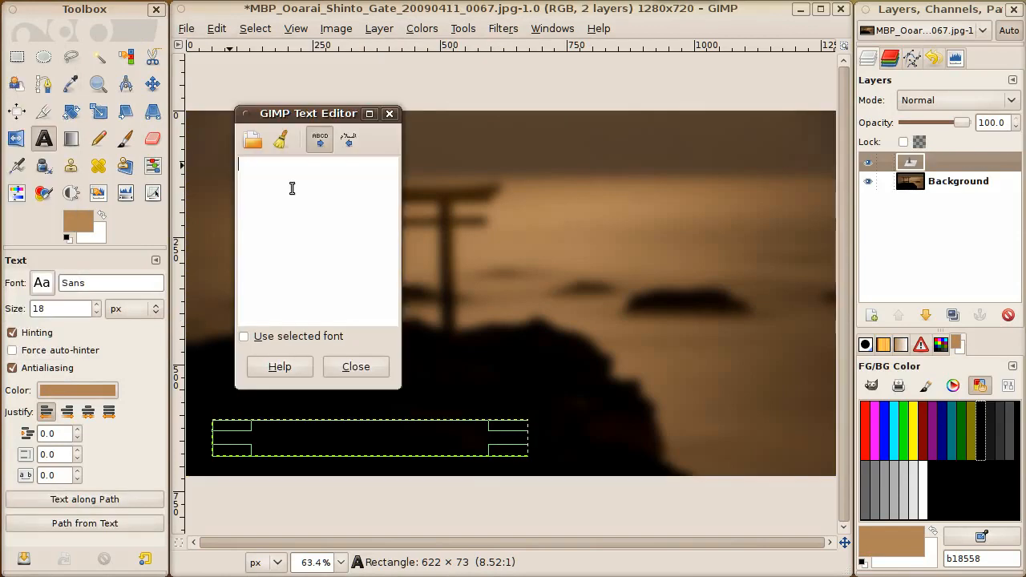
{"action": "type", "text": "http://martinbaileyphotography.com/"}
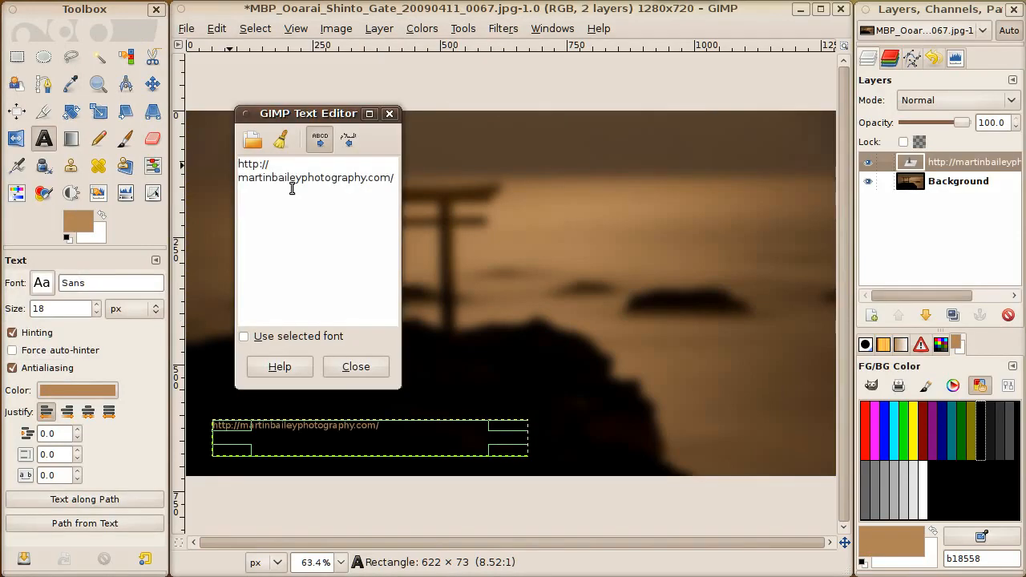
{"action": "left_click", "coordinate": [356, 366]}
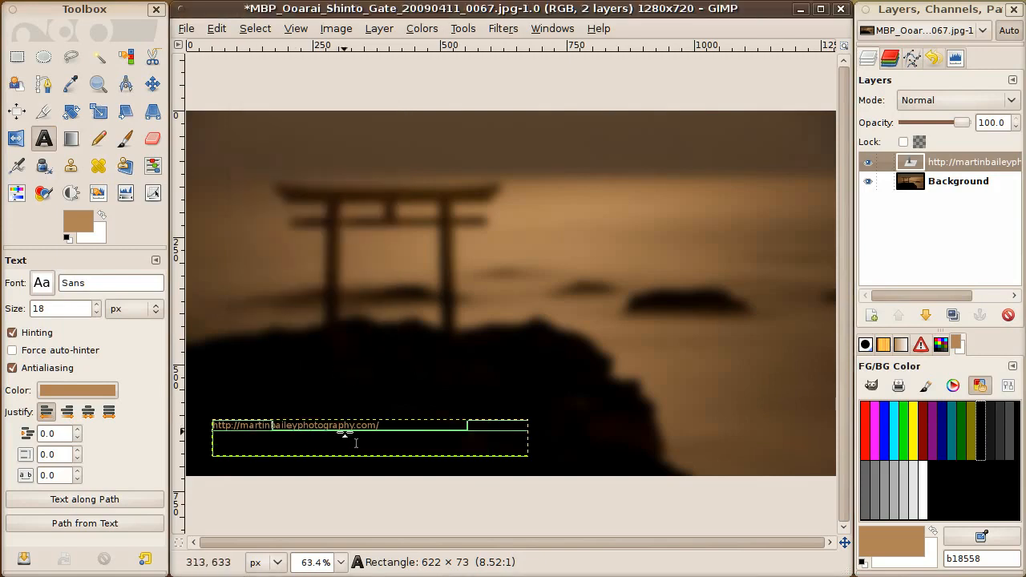
Step: Increase the web address text size to 33 px and move the text layer to the image's lower-left corner
{"action": "left_click", "coordinate": [97, 305]}
{"action": "left_click", "coordinate": [97, 305]}
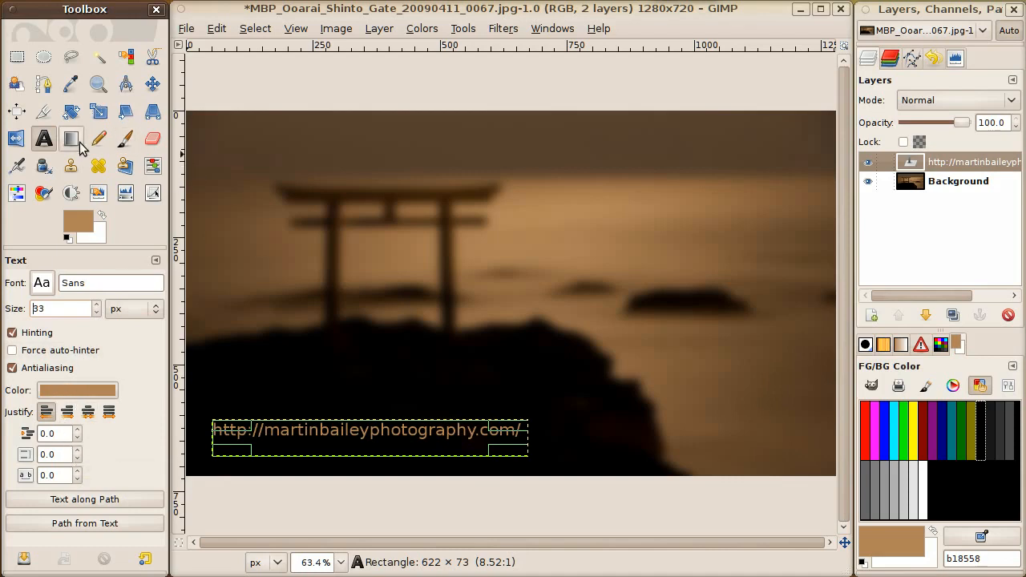
{"action": "left_click", "coordinate": [148, 85]}
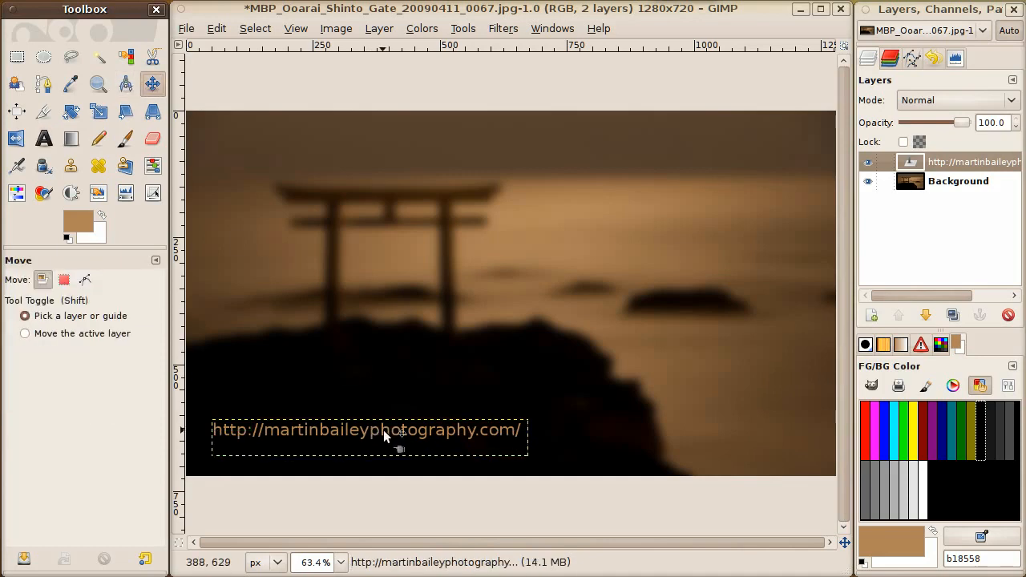
{"action": "left_click_drag", "start_coordinate": [383, 432], "coordinate": [362, 458]}
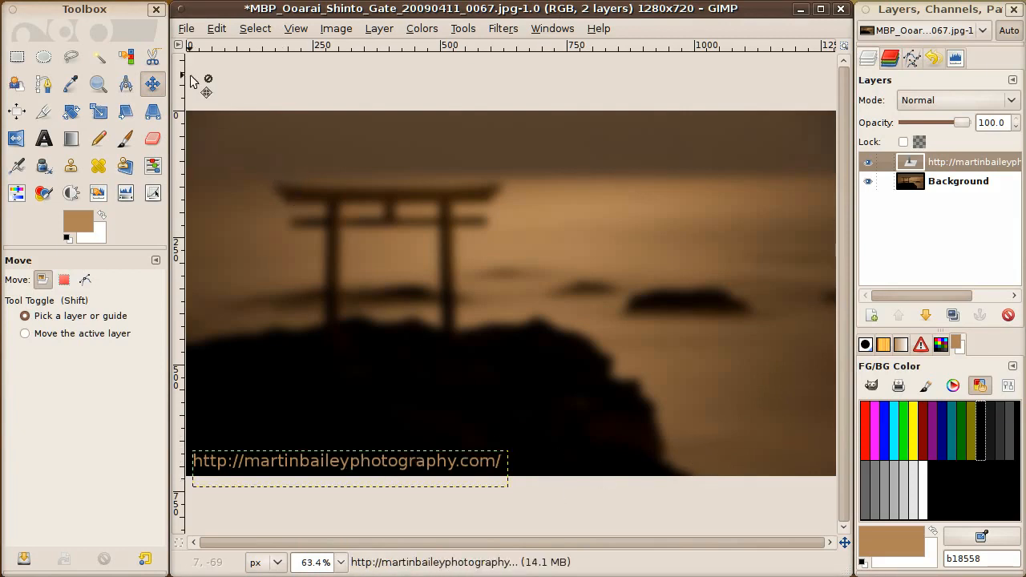
Step: Save the image under the name background.jpg, exporting it flattened as a JPEG at quality 90
{"action": "left_click", "coordinate": [186, 30]}
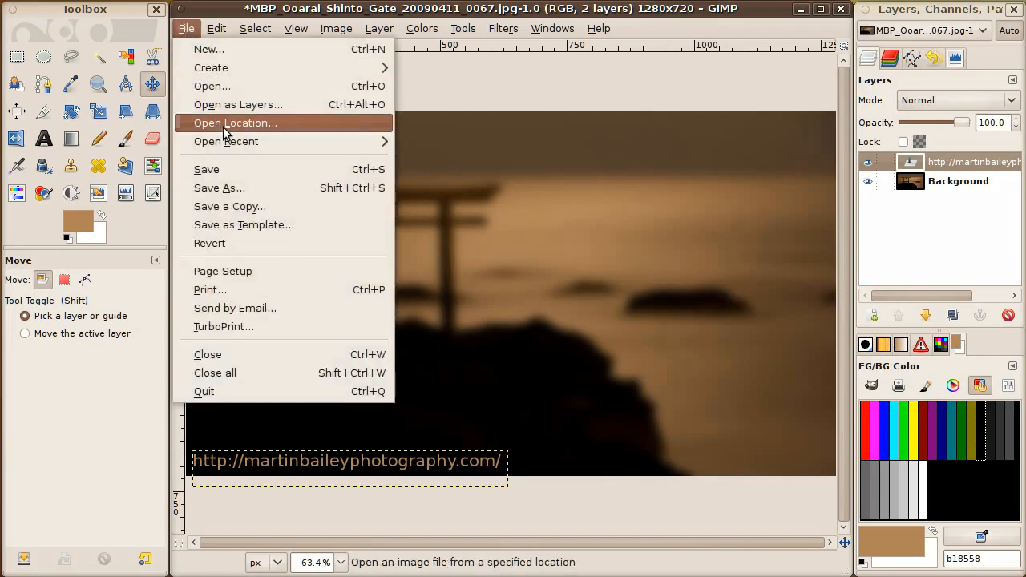
{"action": "left_click", "coordinate": [229, 189]}
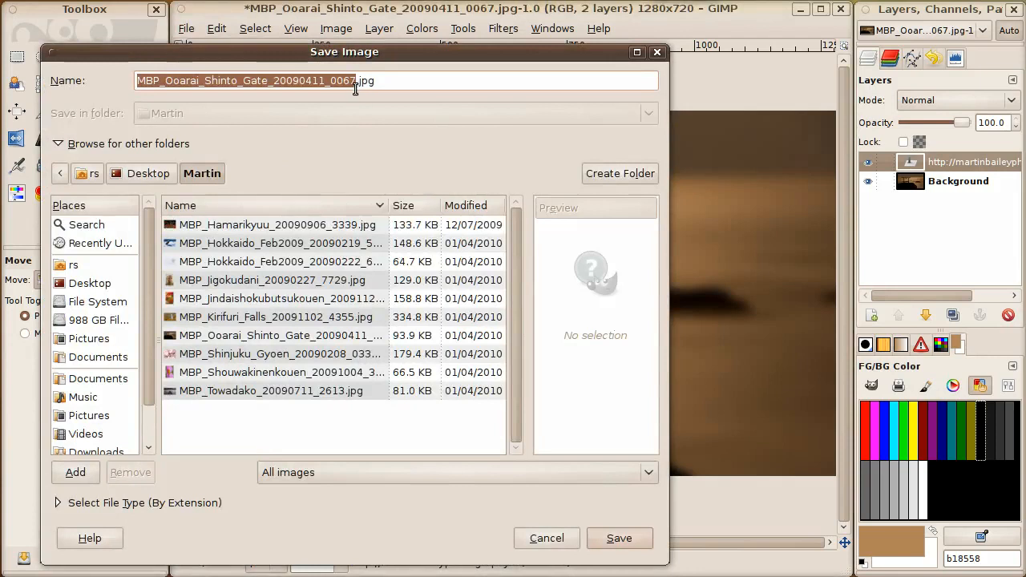
{"action": "type", "text": "backgro"}
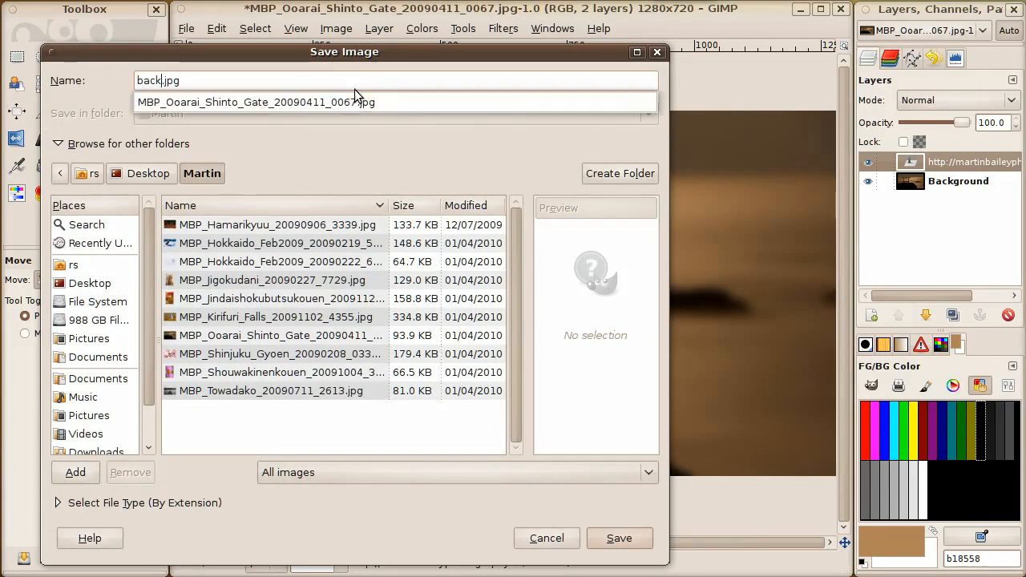
{"action": "type", "text": "und"}
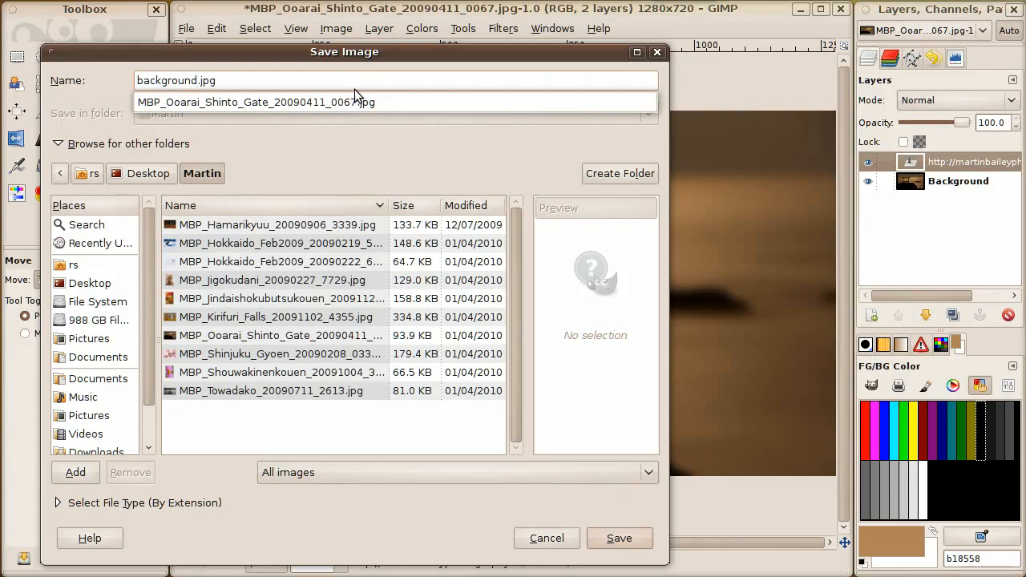
{"action": "key", "text": "Return"}
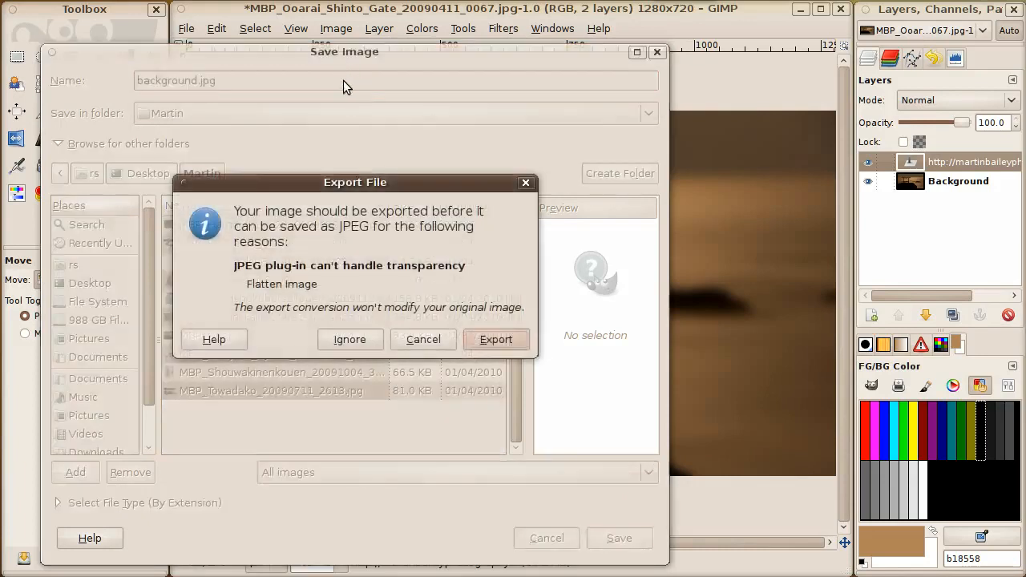
{"action": "left_click", "coordinate": [487, 339]}
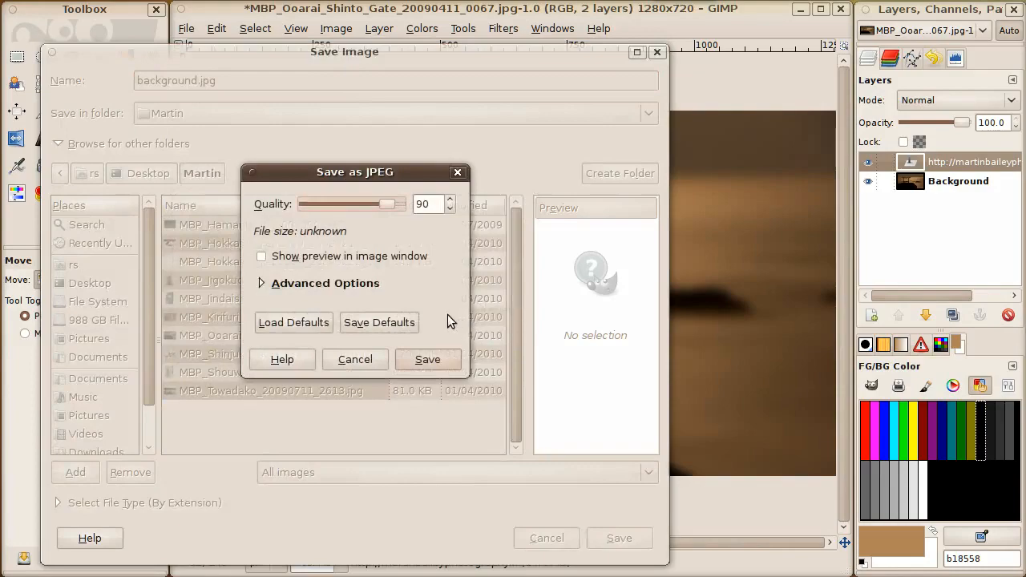
{"action": "left_click", "coordinate": [451, 366]}
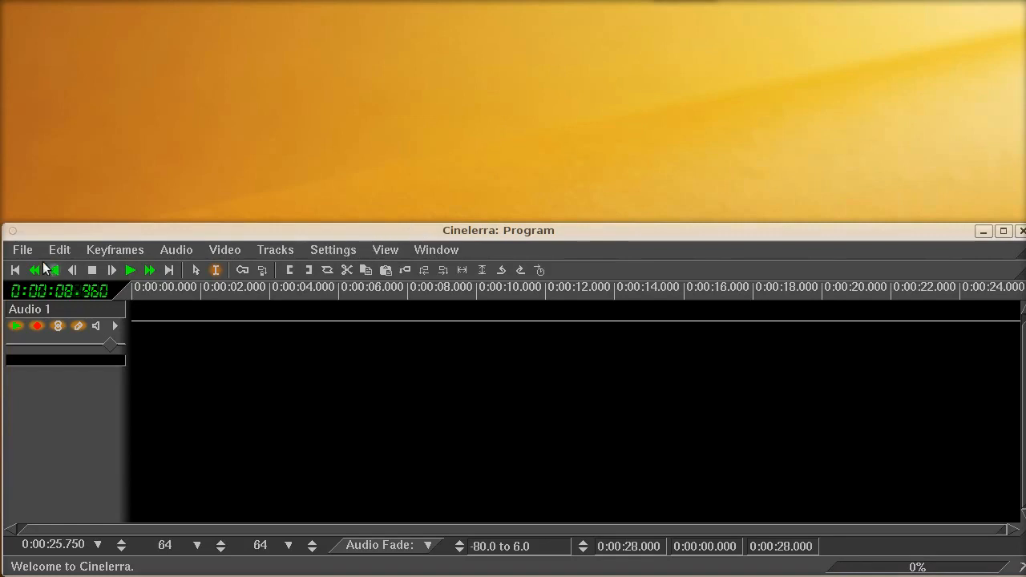
Step: Switch to Cinelerra and review the project's audio and video format, including sample rate, channels, frame rate and canvas size
{"action": "left_click", "coordinate": [328, 252]}
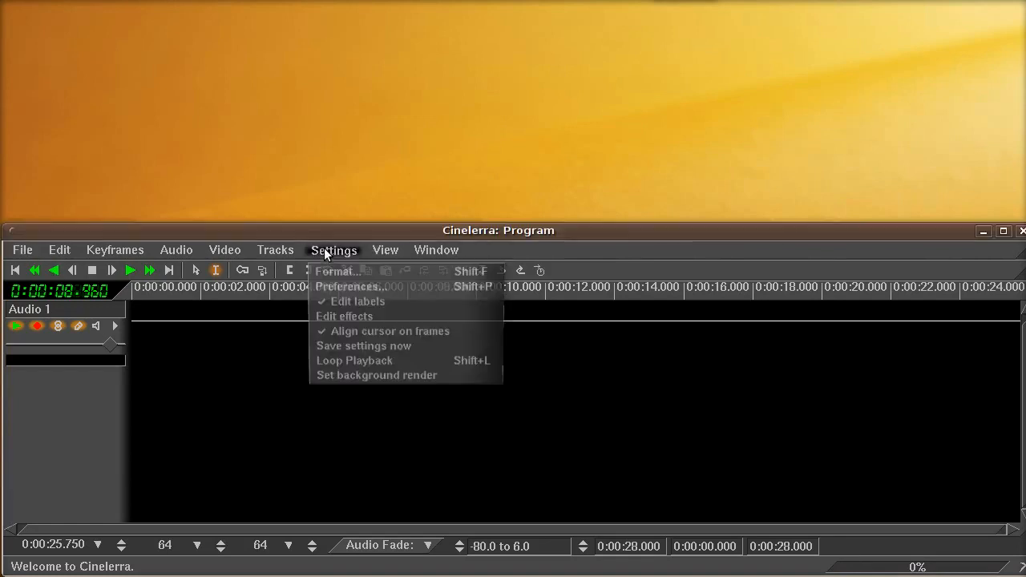
{"action": "left_click", "coordinate": [333, 267]}
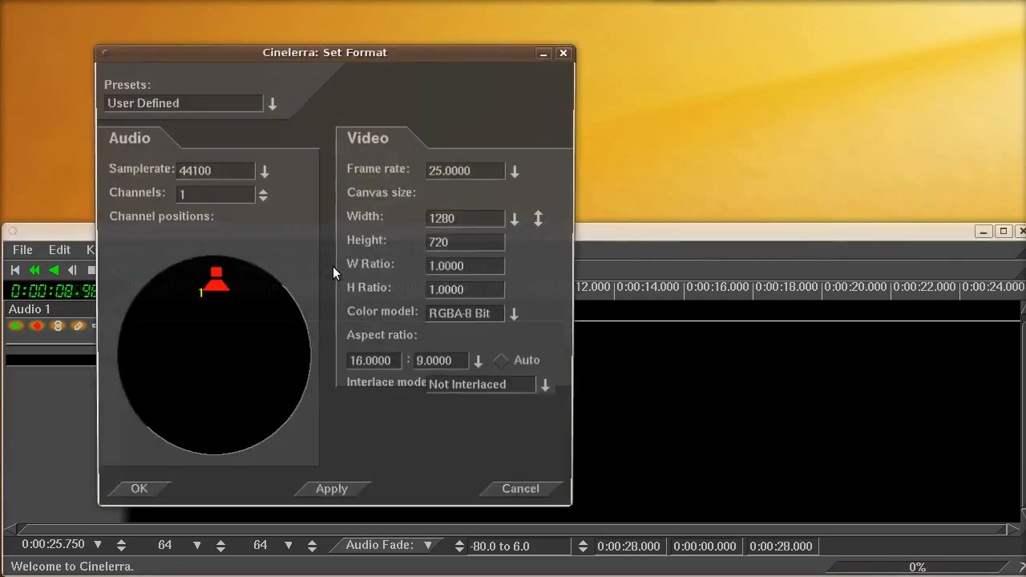
{"action": "left_click_drag", "start_coordinate": [321, 58], "coordinate": [330, 39]}
{"action": "left_click", "coordinate": [229, 152]}
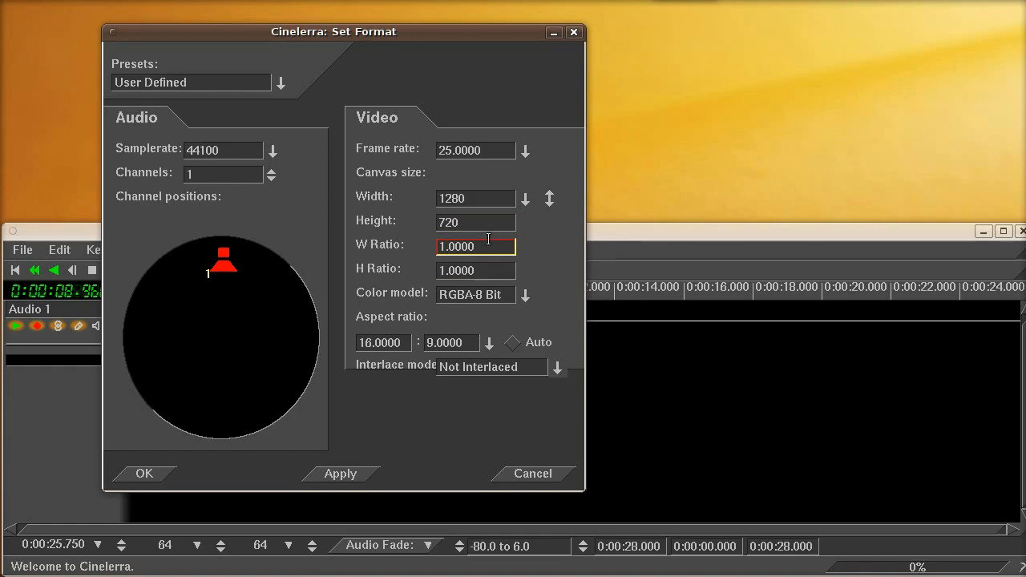
{"action": "left_click", "coordinate": [158, 474]}
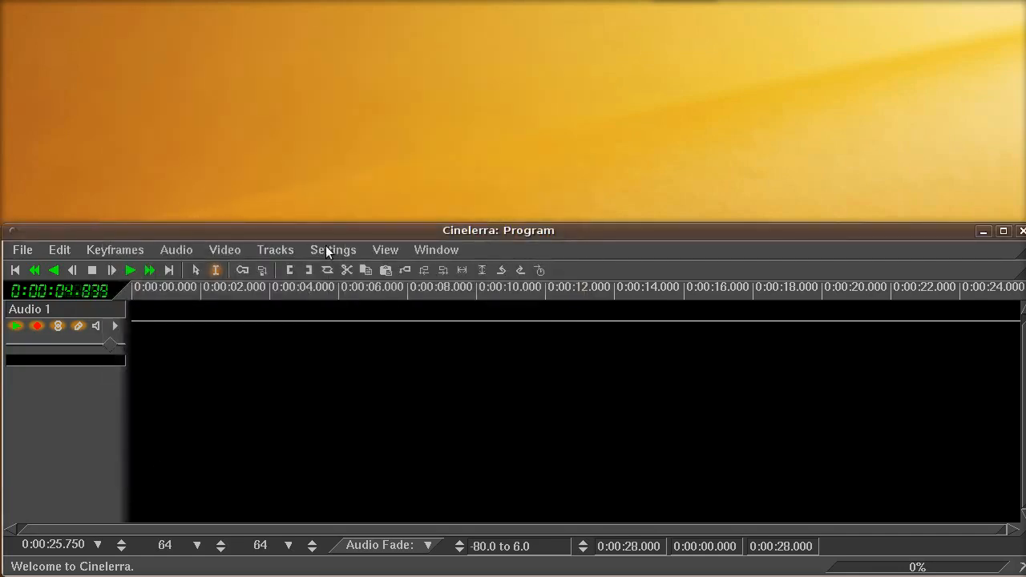
Step: Review the background rendering and render farm settings in the preferences and close them
{"action": "left_click", "coordinate": [329, 250]}
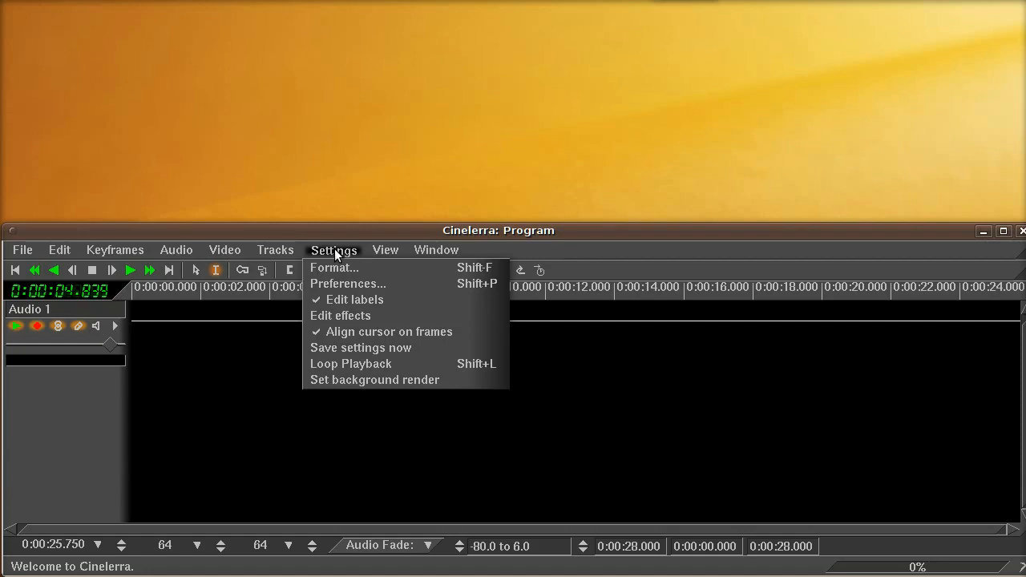
{"action": "left_click", "coordinate": [337, 282]}
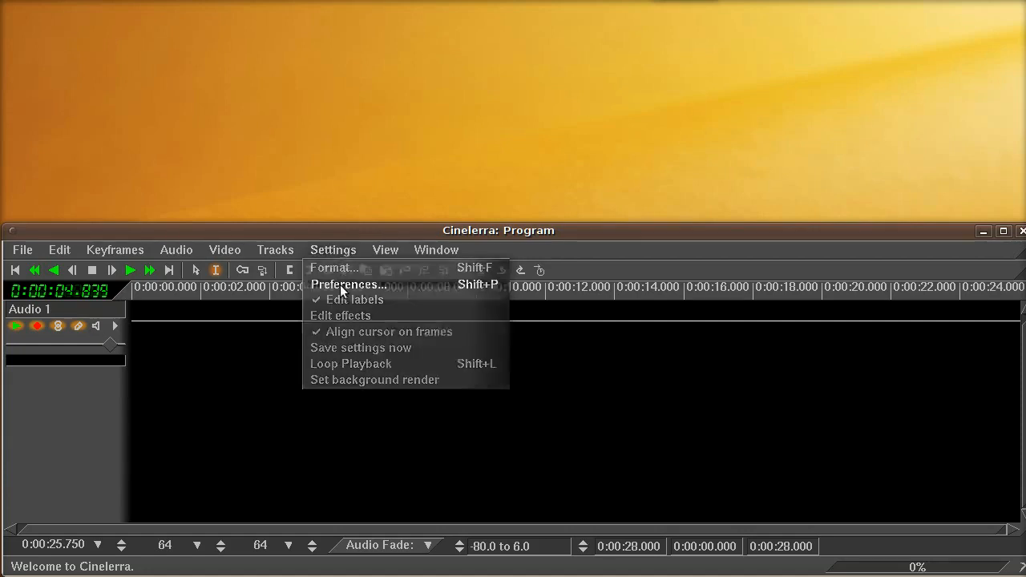
{"action": "left_click_drag", "start_coordinate": [345, 280], "coordinate": [371, 338]}
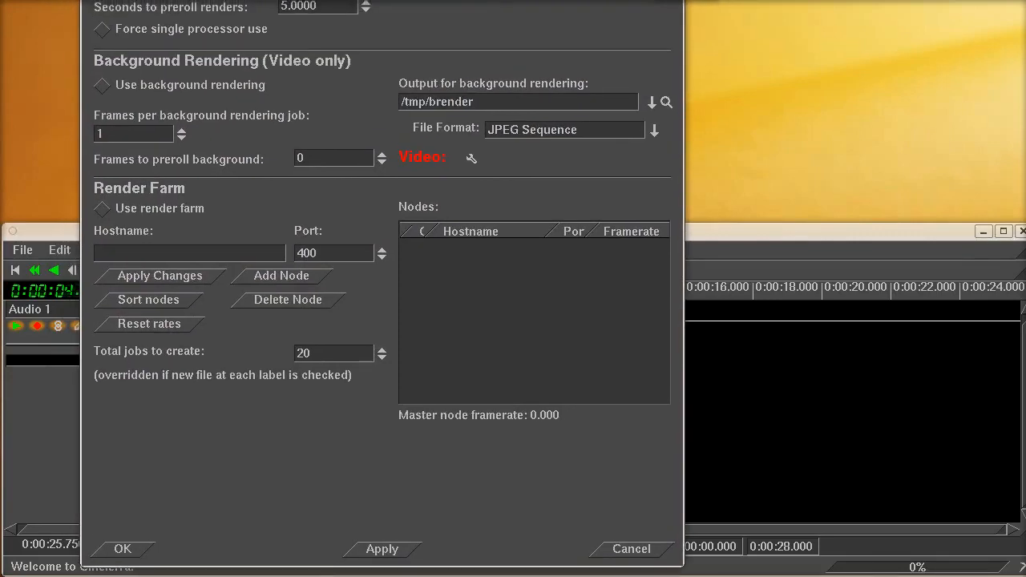
{"action": "left_click", "coordinate": [674, 1]}
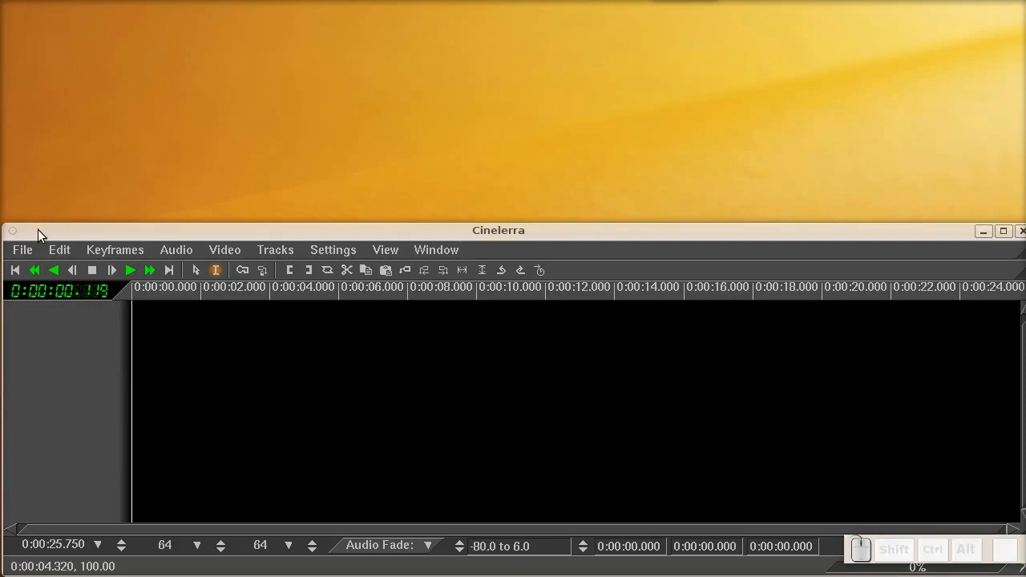
Step: Load the recent audio file martin.wav into the project
{"action": "left_click", "coordinate": [24, 251]}
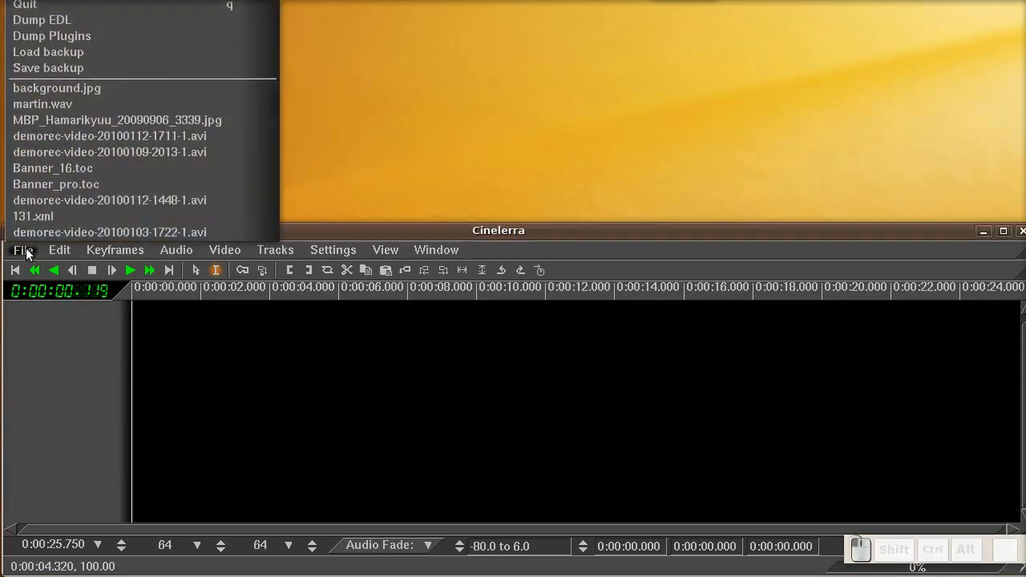
{"action": "left_click", "coordinate": [67, 107]}
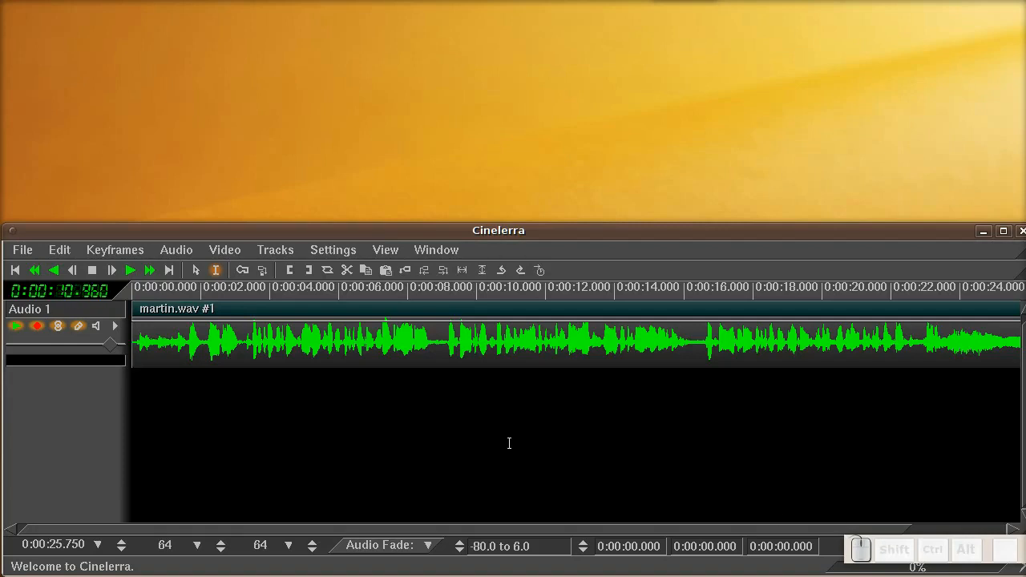
{"action": "left_click_drag", "start_coordinate": [262, 532], "coordinate": [453, 536]}
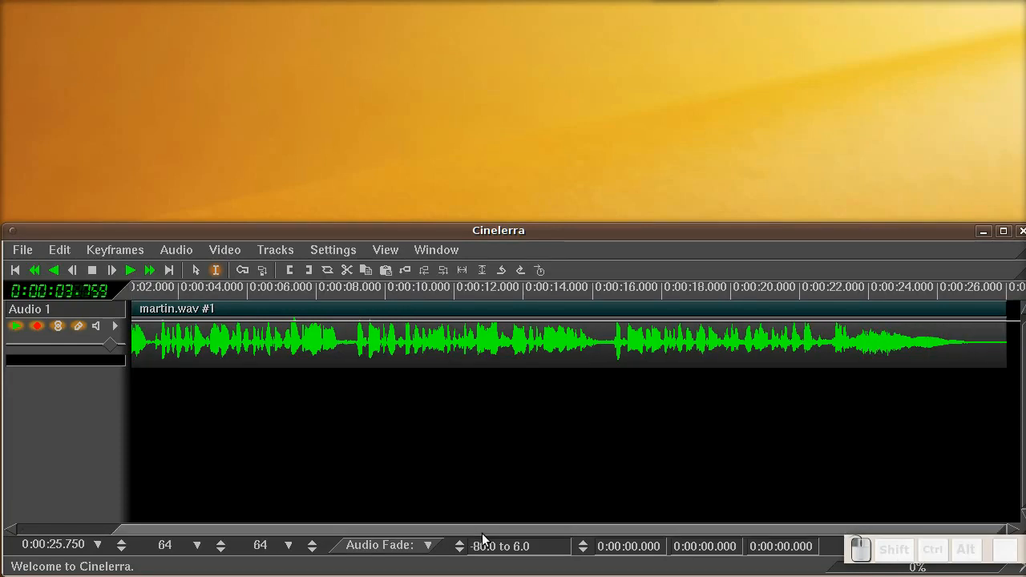
Step: Inspect the martin.wav waveform at timeline zooms of 0:01:43.003, 0:00:12.875 and 0:00:00.201, and restore the 0:00:25.750 zoom
{"action": "left_click", "coordinate": [98, 545]}
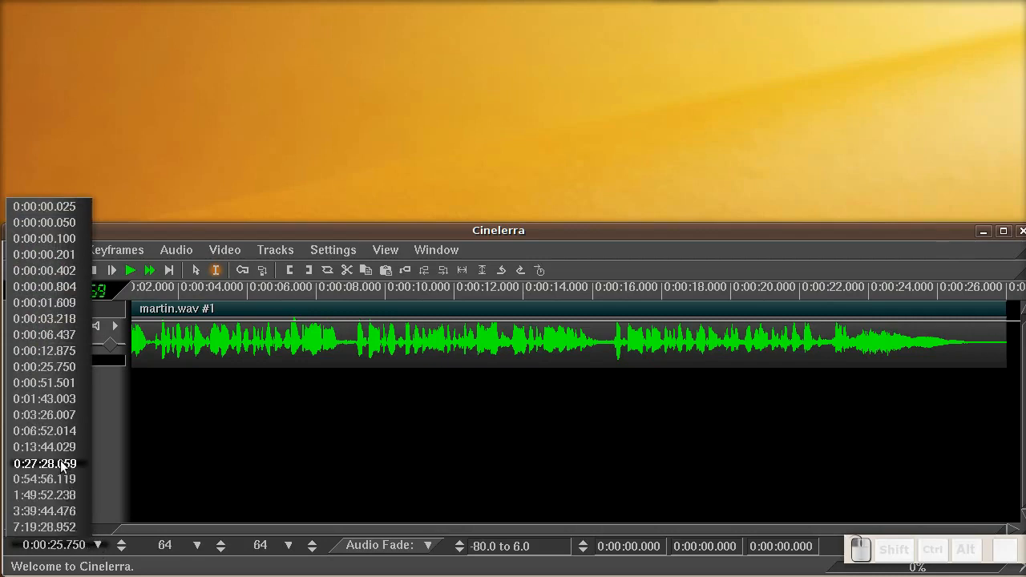
{"action": "left_click", "coordinate": [64, 400]}
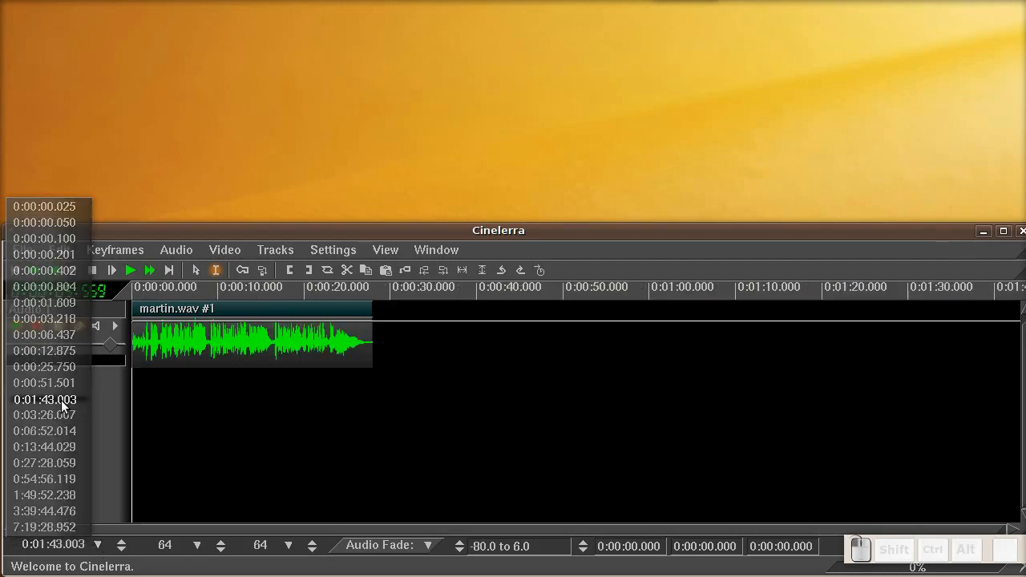
{"action": "left_click", "coordinate": [97, 545]}
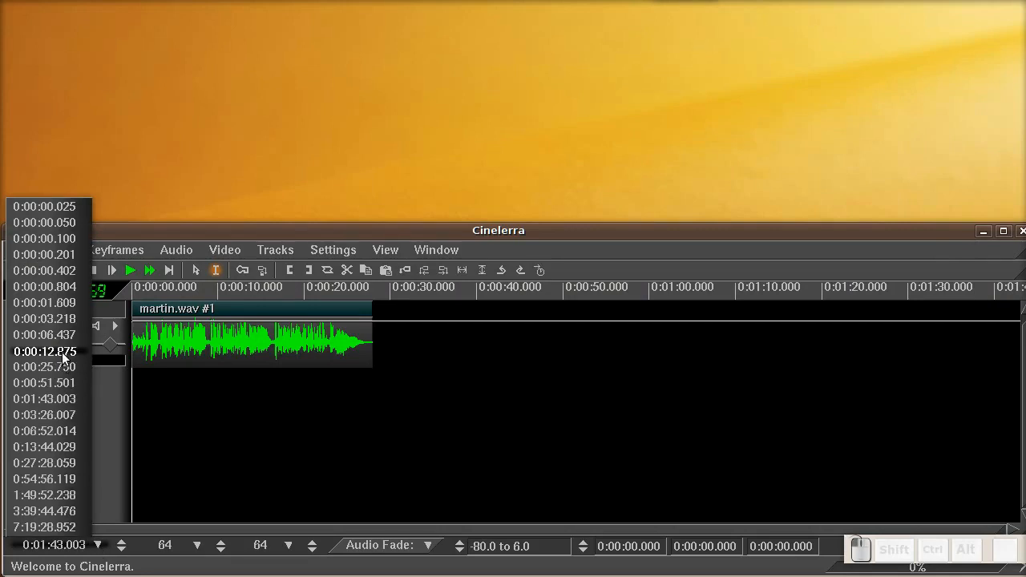
{"action": "left_click", "coordinate": [63, 353]}
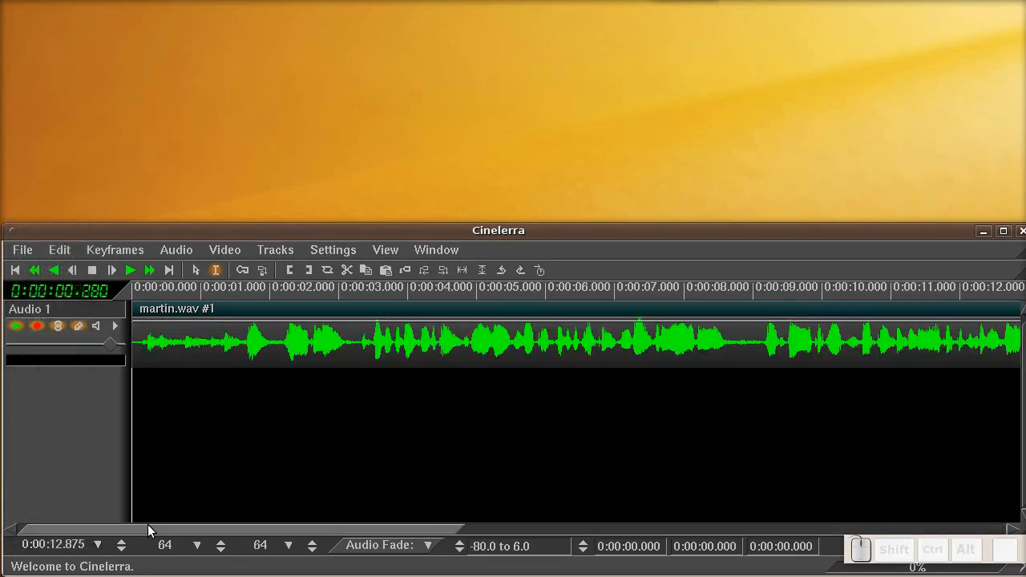
{"action": "left_click", "coordinate": [96, 545]}
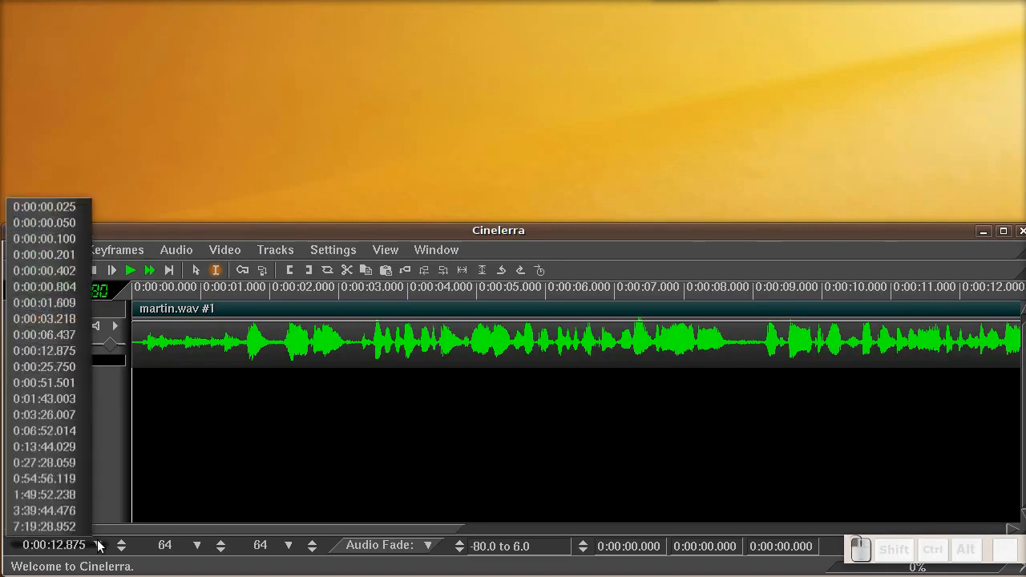
{"action": "left_click", "coordinate": [61, 255]}
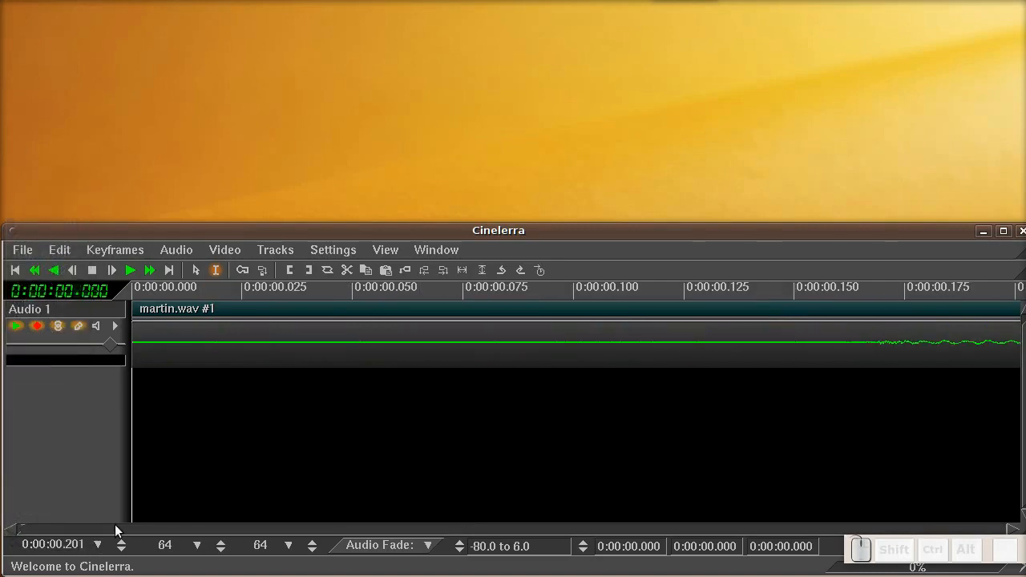
{"action": "left_click_drag", "start_coordinate": [19, 530], "coordinate": [52, 533]}
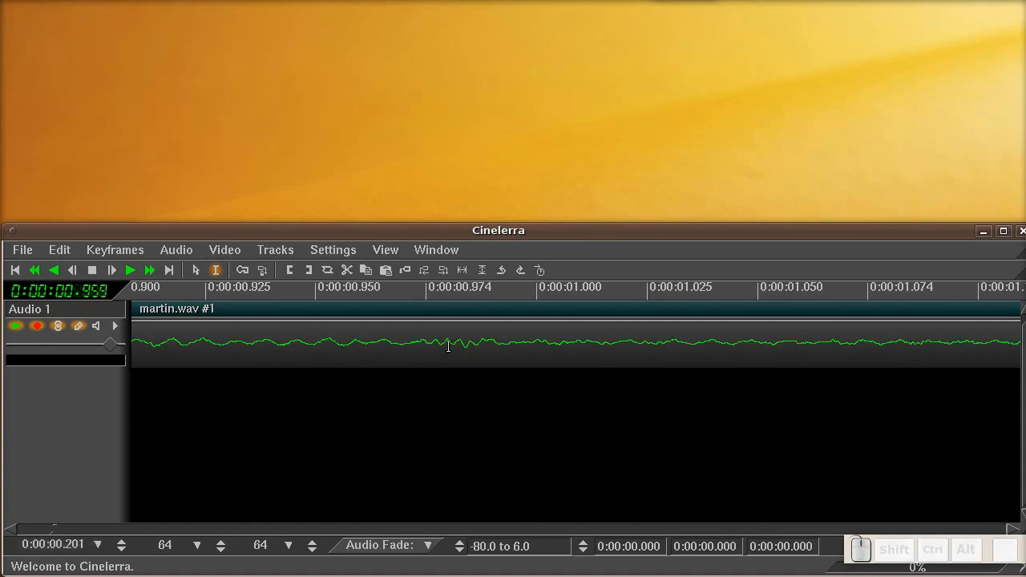
{"action": "left_click", "coordinate": [99, 544]}
{"action": "left_click", "coordinate": [63, 369]}
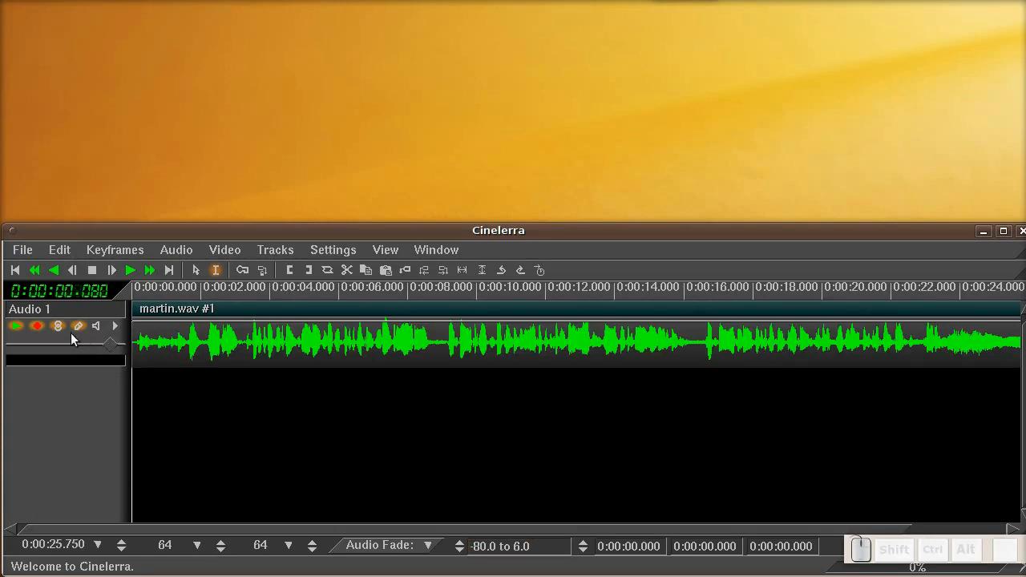
Step: Play the first few seconds of the audio track, stop it and return to the start of the timeline
{"action": "left_click", "coordinate": [133, 269]}
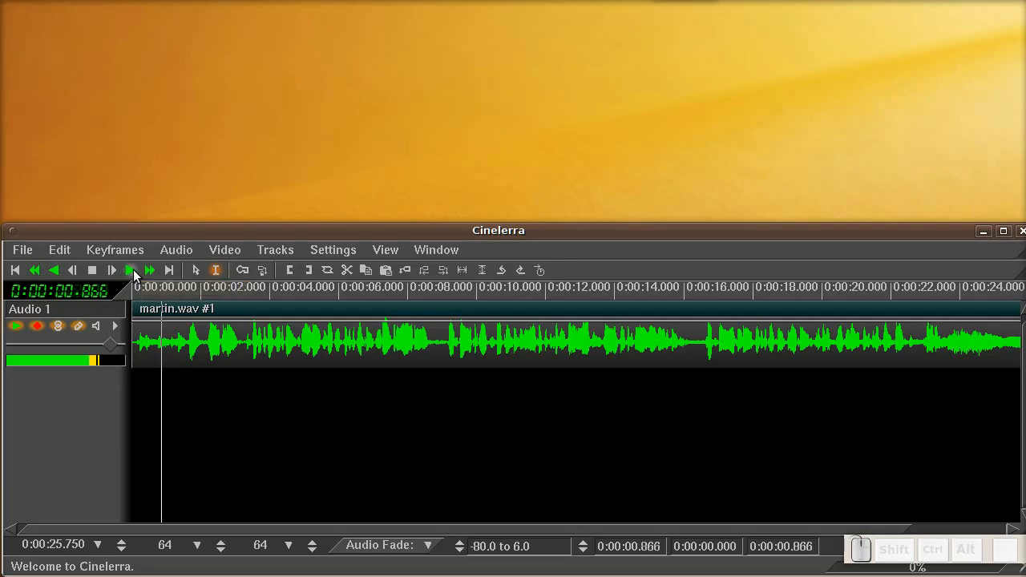
{"action": "left_click", "coordinate": [90, 275]}
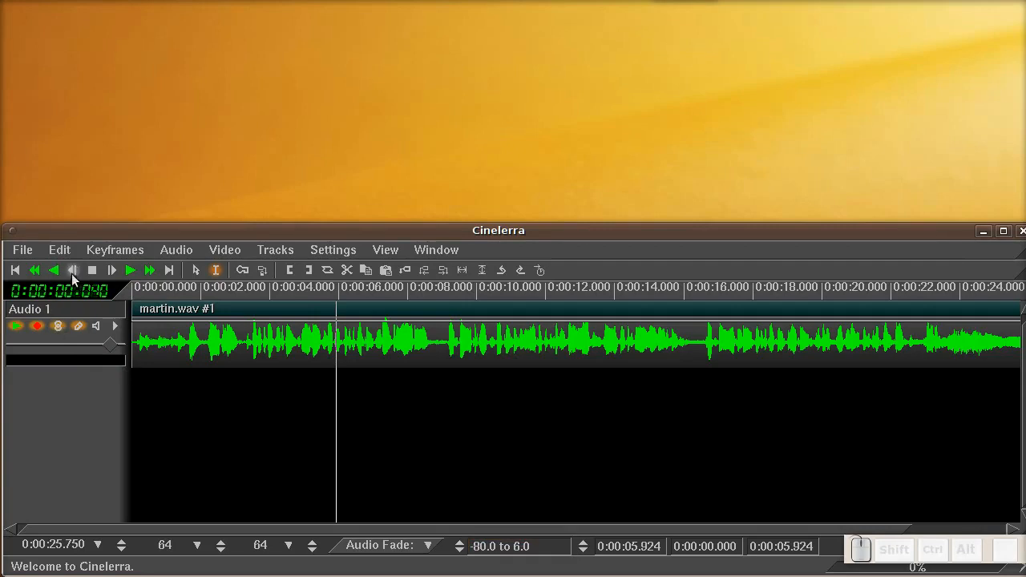
{"action": "left_click", "coordinate": [19, 271]}
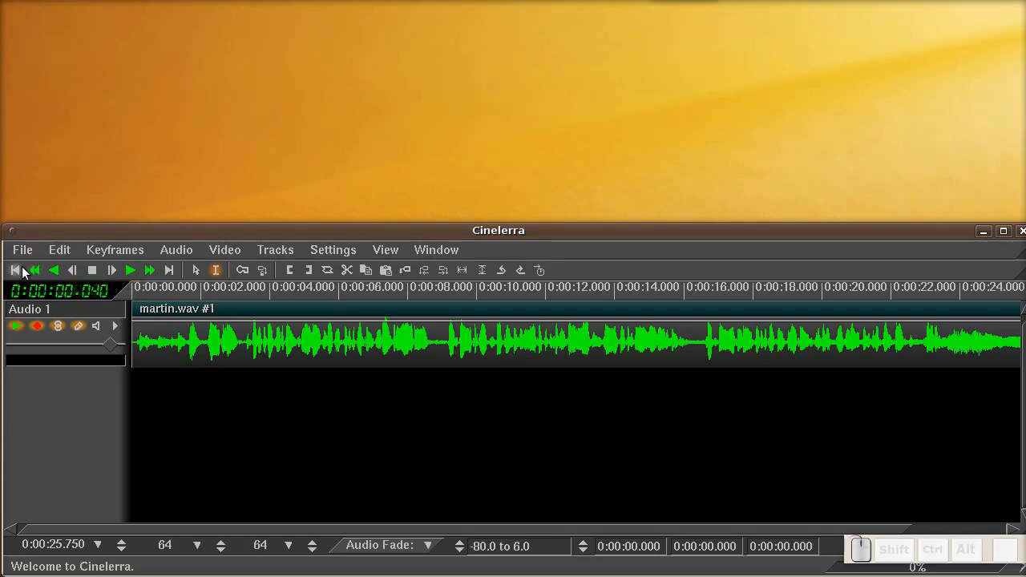
Step: Mute the audio track and add a video track to the project
{"action": "left_click", "coordinate": [98, 327]}
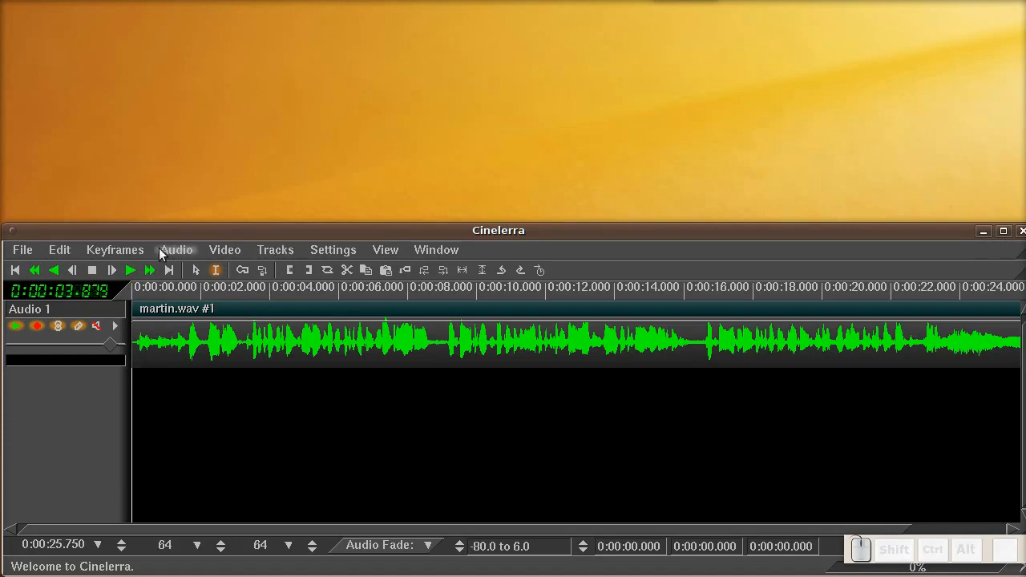
{"action": "left_click", "coordinate": [223, 250]}
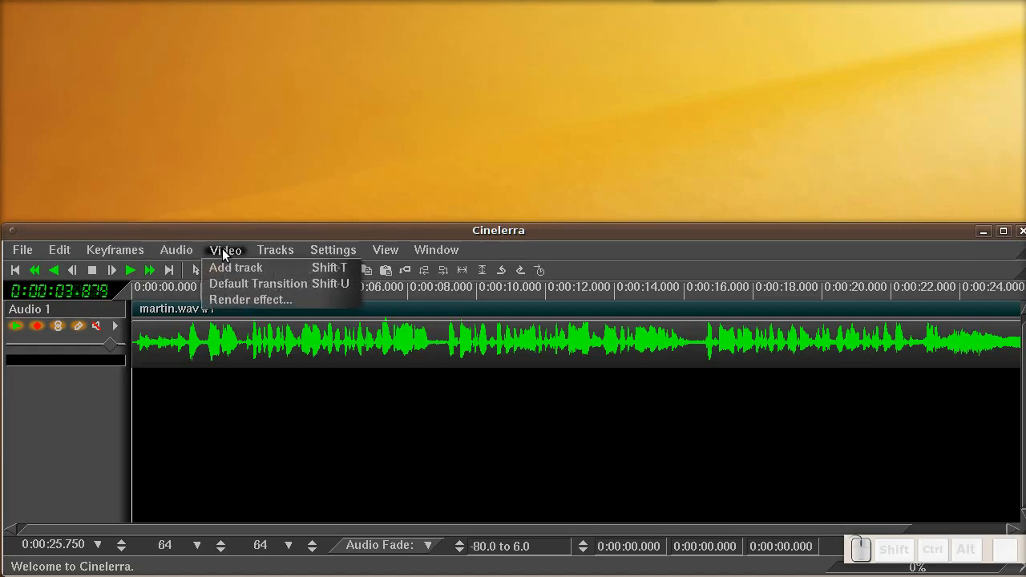
{"action": "left_click", "coordinate": [226, 270]}
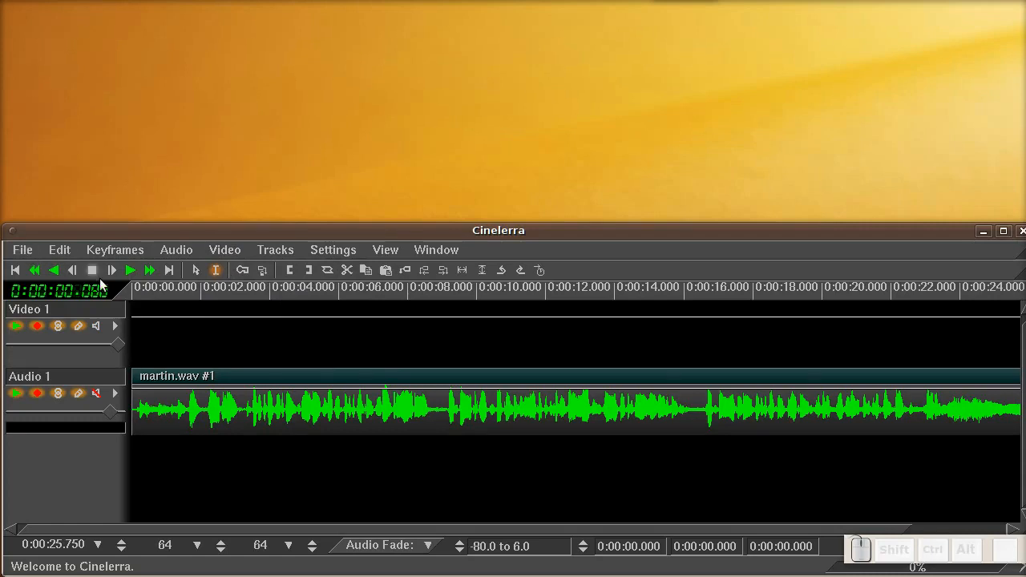
Step: Load background.jpg into the project with the insertion strategy Paste at insertion point
{"action": "key", "text": "o"}
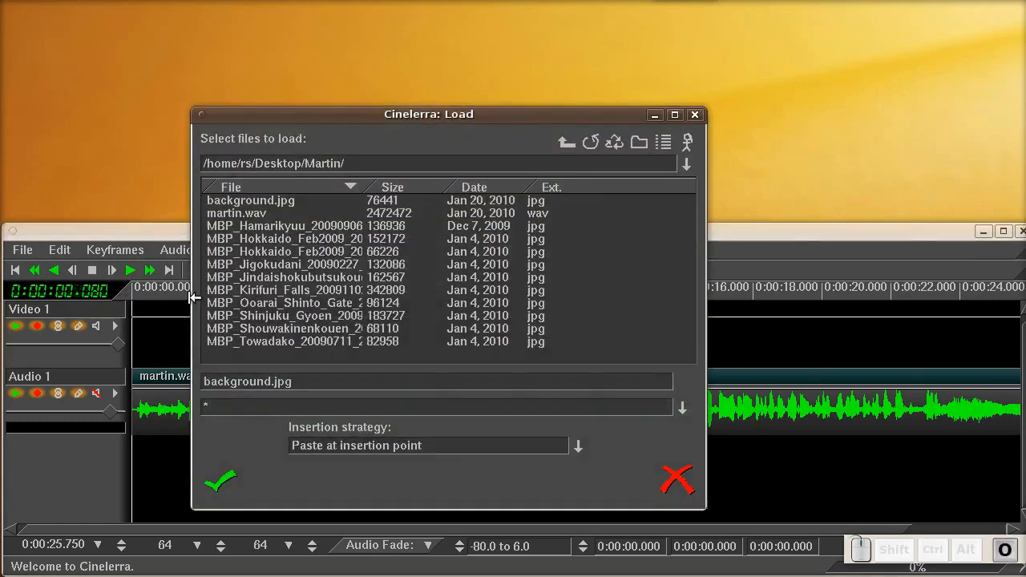
{"action": "left_click", "coordinate": [276, 200]}
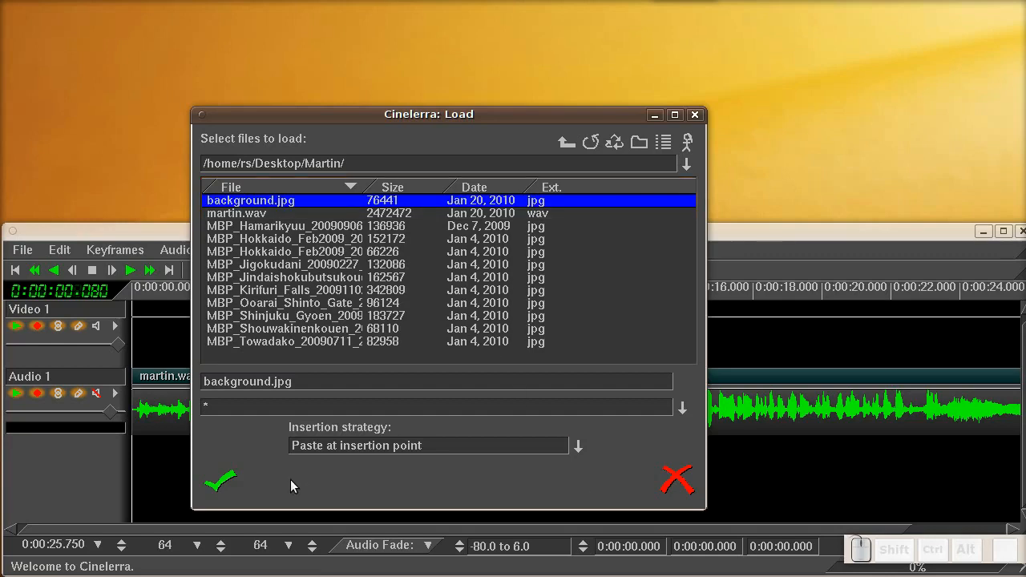
{"action": "left_click", "coordinate": [580, 445]}
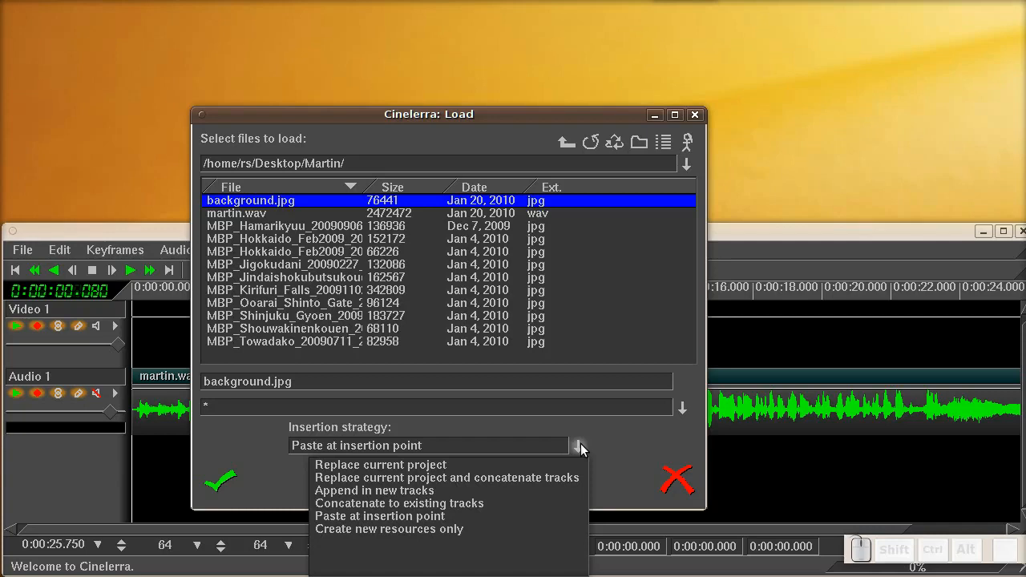
{"action": "left_click", "coordinate": [581, 445]}
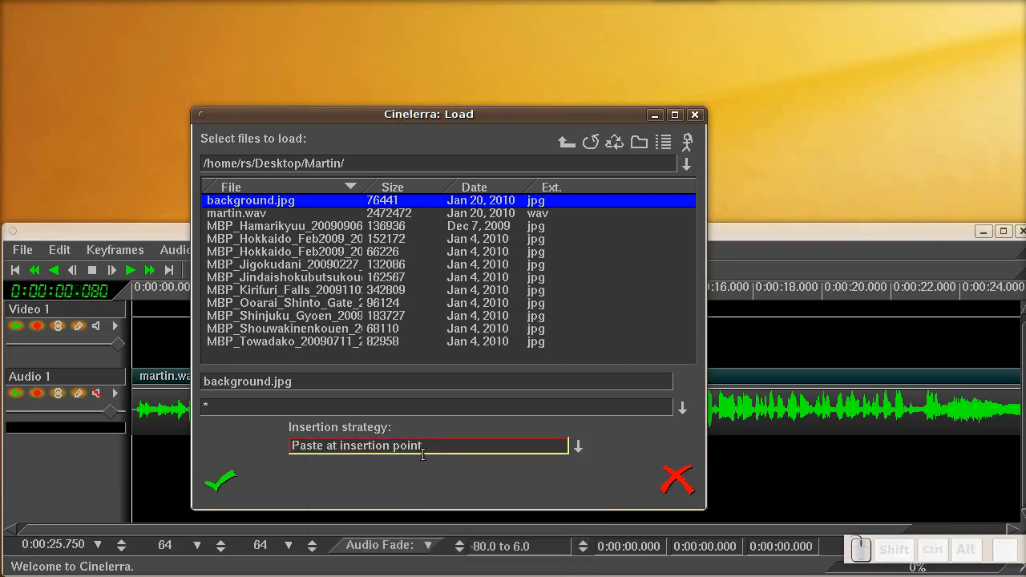
{"action": "left_click", "coordinate": [220, 481]}
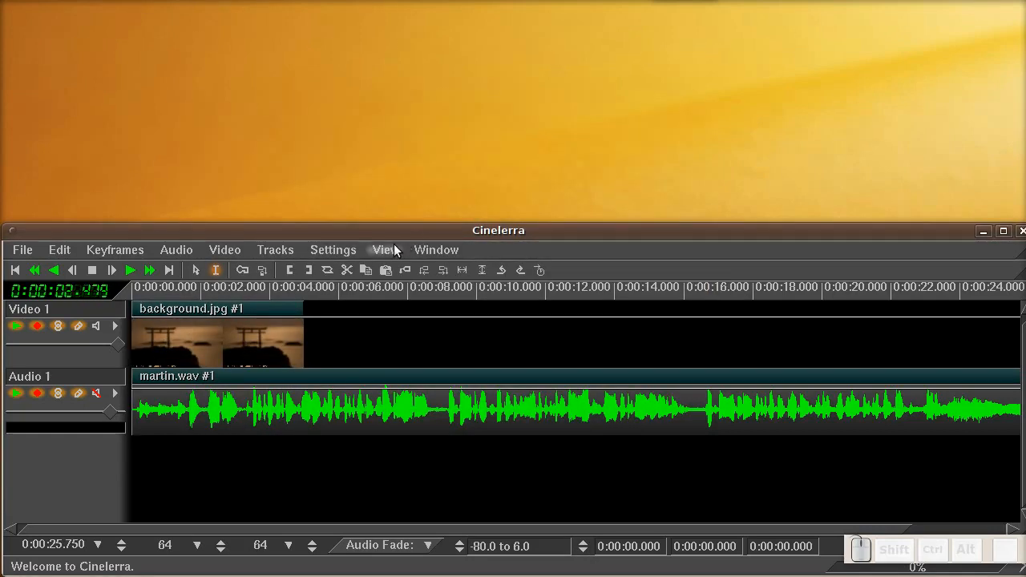
Step: Show the Compositor window, then move and resize it so that it sits clear above the timeline window
{"action": "left_click", "coordinate": [425, 251]}
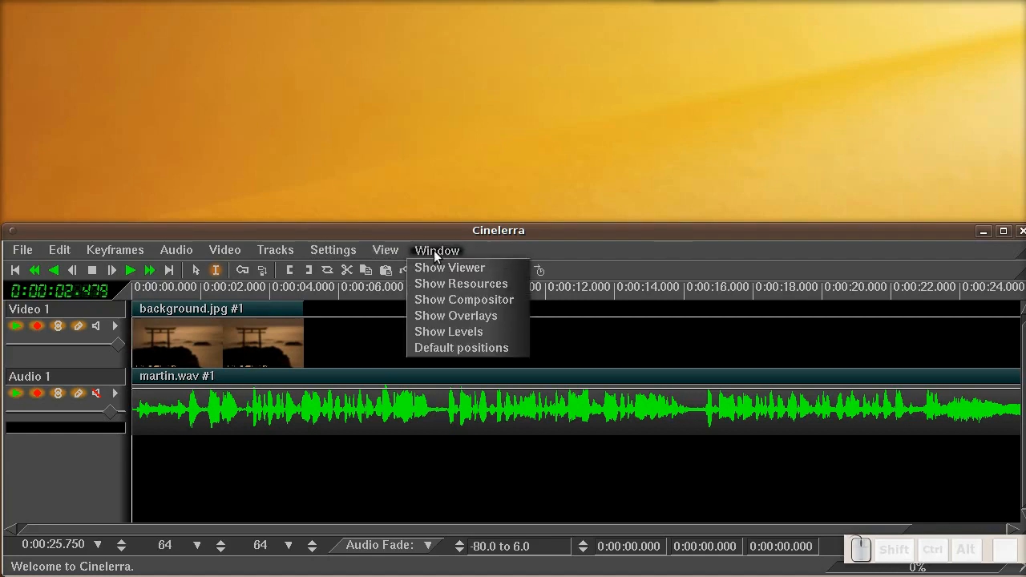
{"action": "left_click", "coordinate": [444, 303]}
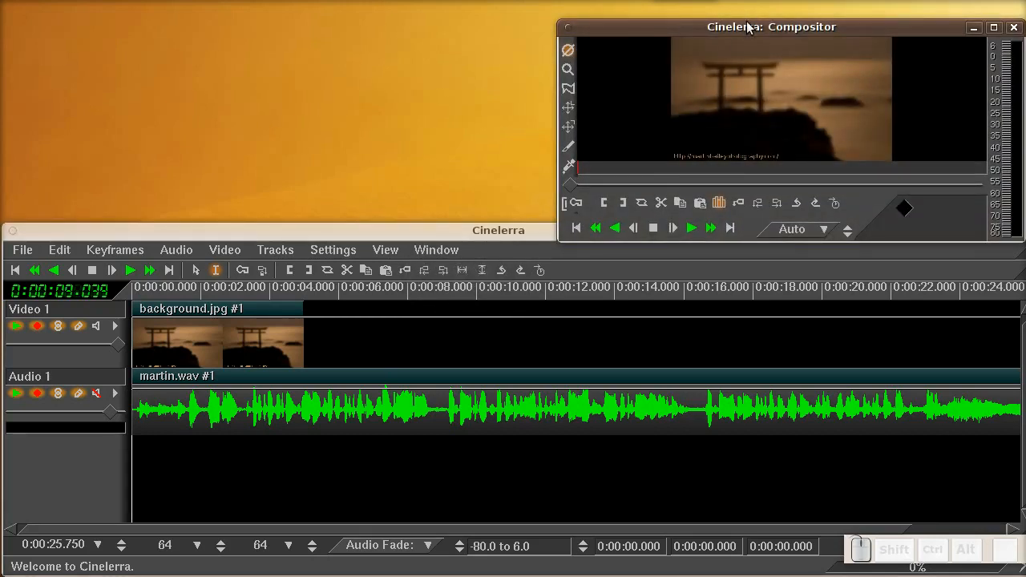
{"action": "left_click_drag", "start_coordinate": [747, 27], "coordinate": [747, 9]}
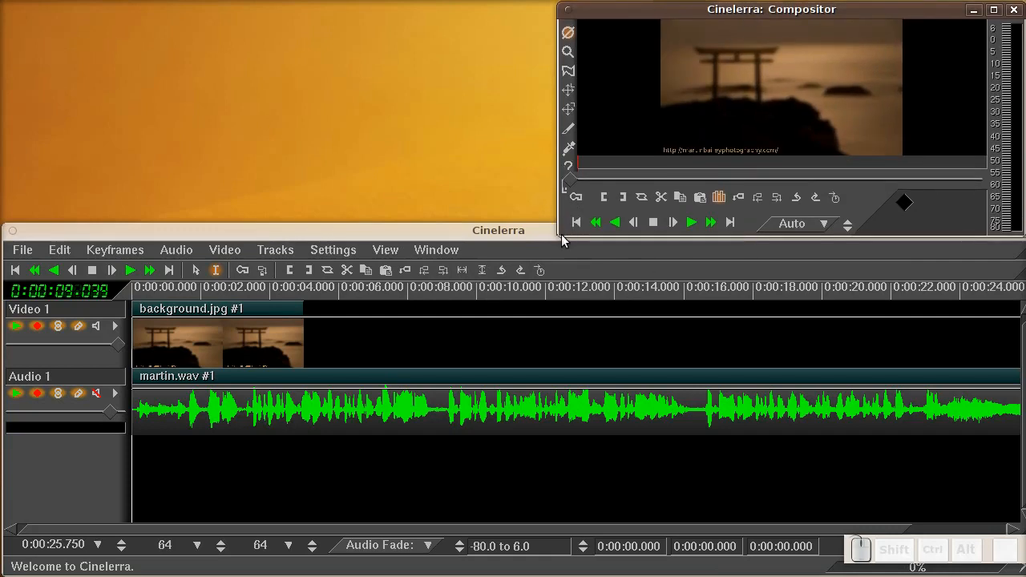
{"action": "mouse_move", "coordinate": [564, 226]}
{"action": "left_mouse_down"}
{"action": "mouse_move", "coordinate": [374, 403]}
{"action": "mouse_move", "coordinate": [219, 494]}
{"action": "mouse_move", "coordinate": [435, 350]}
{"action": "mouse_move", "coordinate": [554, 217]}
{"action": "left_mouse_up"}
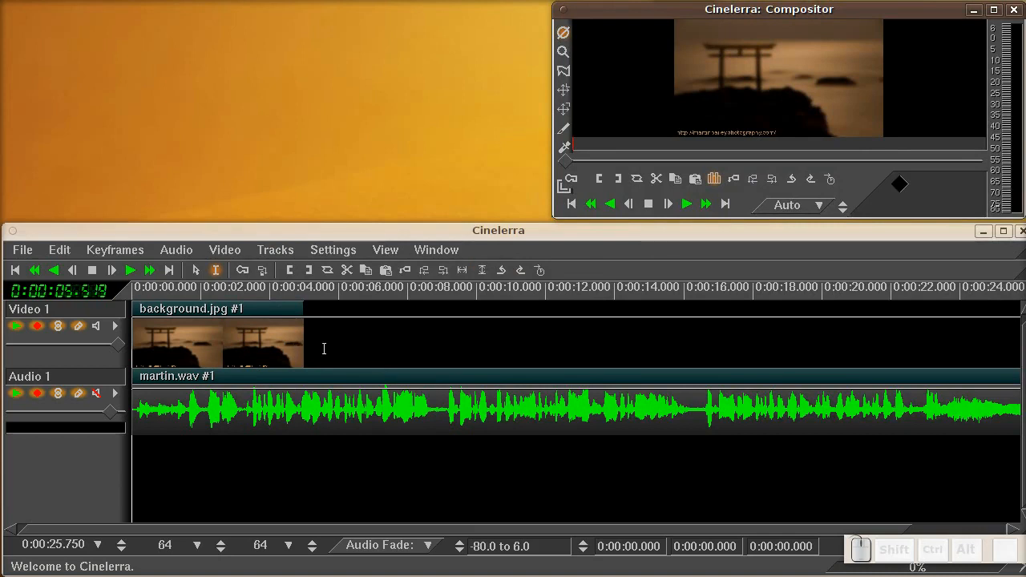
Step: Preview the frames beyond and within the background.jpg clip by moving the insertion point from 0:00:06.719 back to 0:00:04.759
{"action": "left_click", "coordinate": [365, 286]}
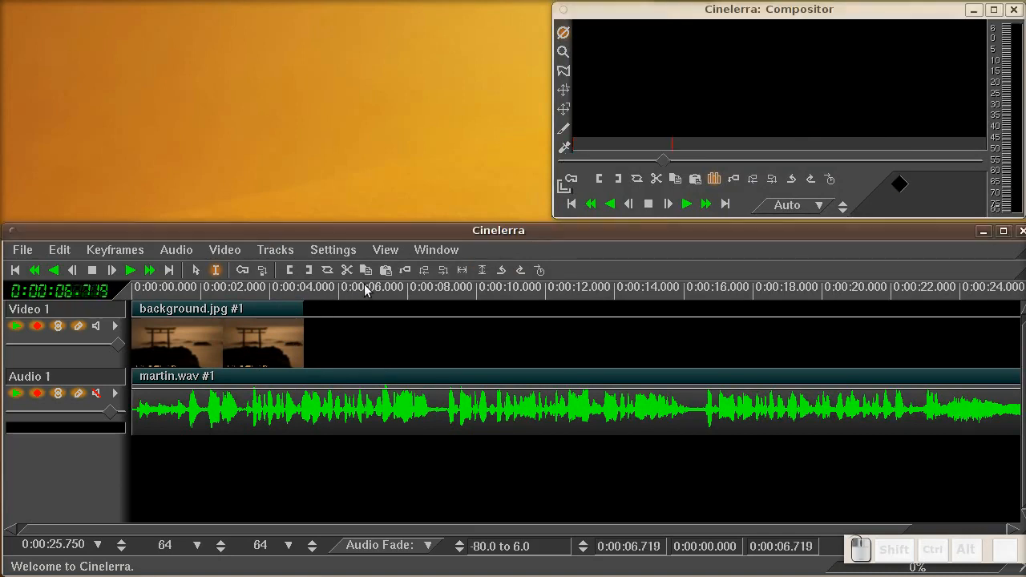
{"action": "left_click", "coordinate": [320, 291]}
{"action": "left_click", "coordinate": [296, 291]}
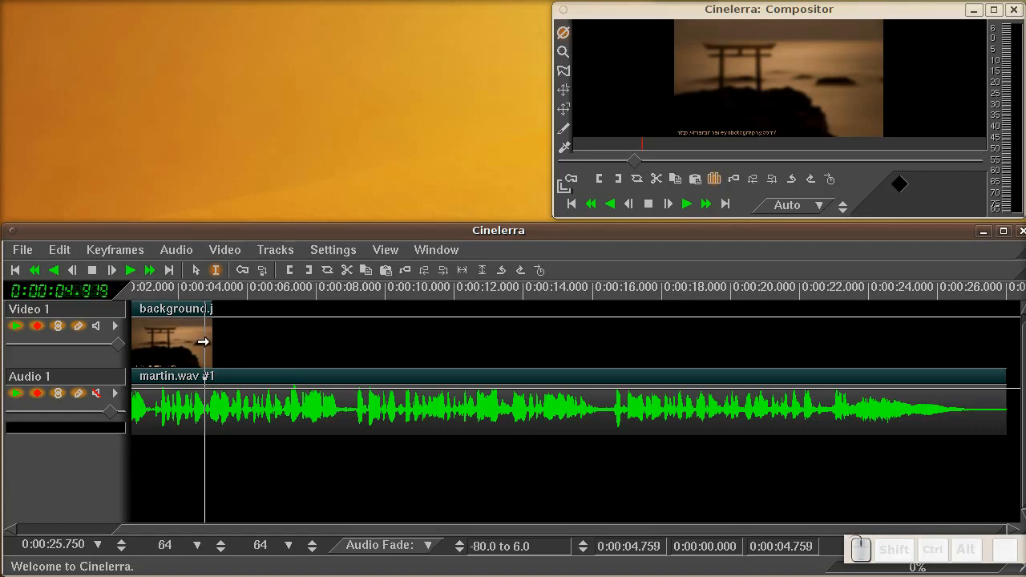
Step: Extend the end of the background.jpg clip to the audio's end at 0:00:28.000 and play the opening seconds from the start
{"action": "left_click", "coordinate": [204, 341]}
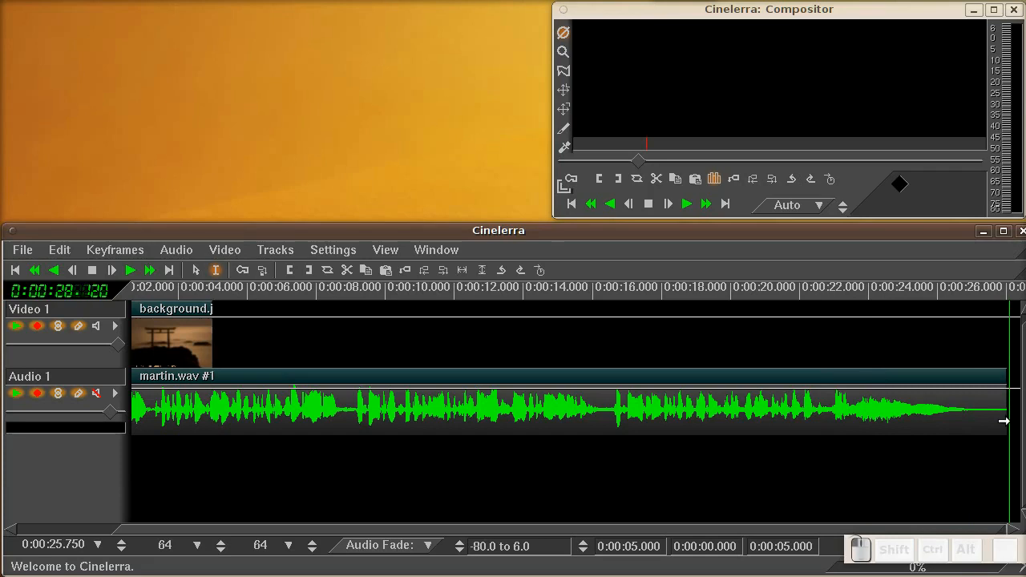
{"action": "left_click_drag", "start_coordinate": [1005, 422], "coordinate": [1006, 422]}
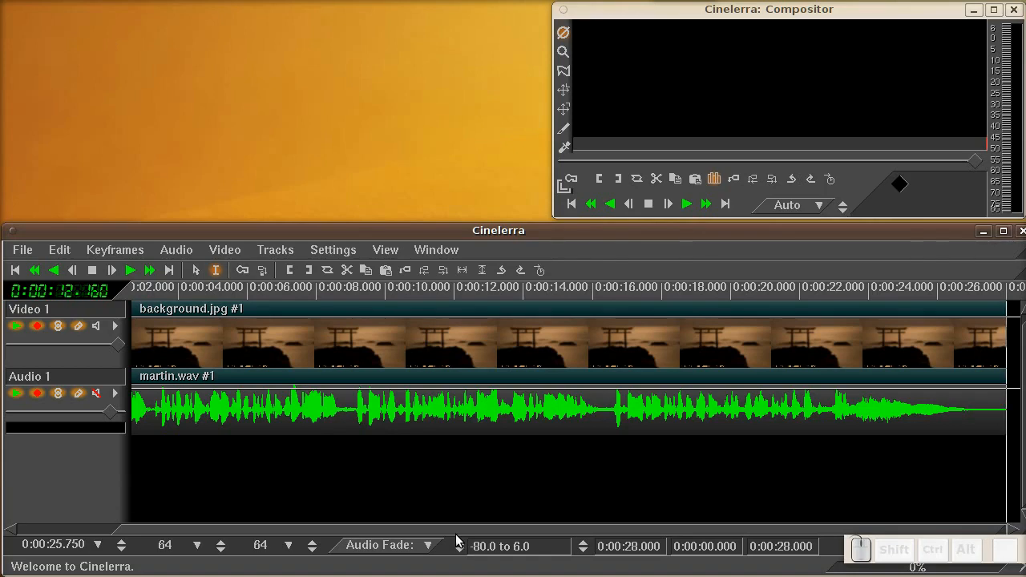
{"action": "left_click", "coordinate": [15, 270]}
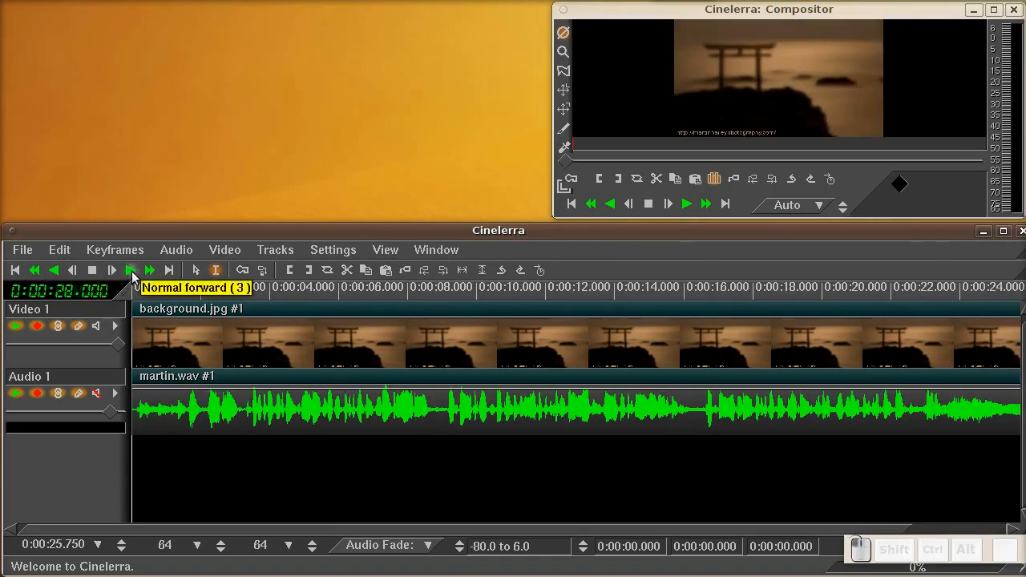
{"action": "left_click", "coordinate": [130, 270]}
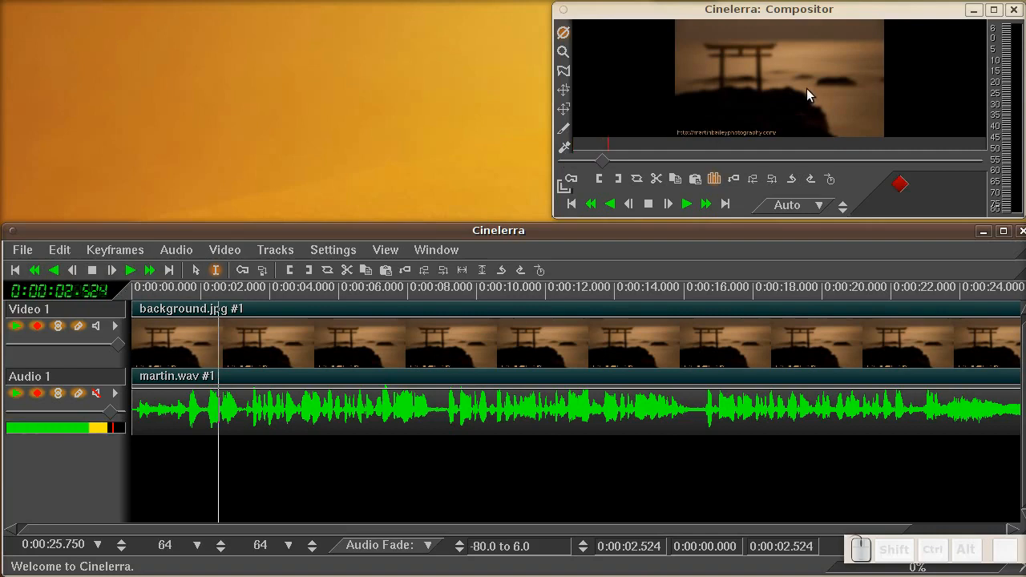
{"action": "left_click", "coordinate": [93, 272]}
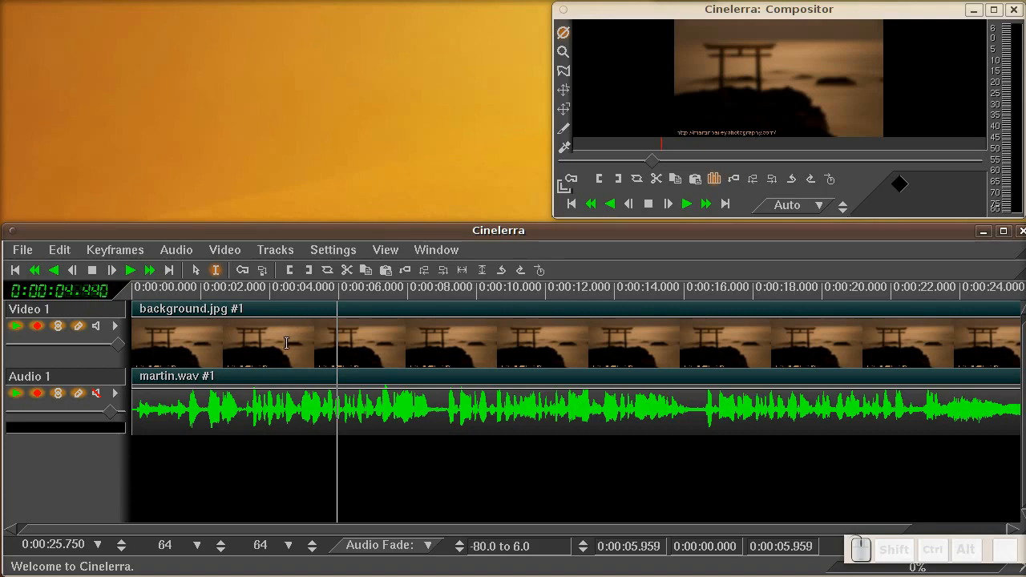
Step: Show the fade curves and create a video fade-in from 0 at the start to full at about 4 seconds
{"action": "key", "text": "3"}
{"action": "key", "text": "3"}
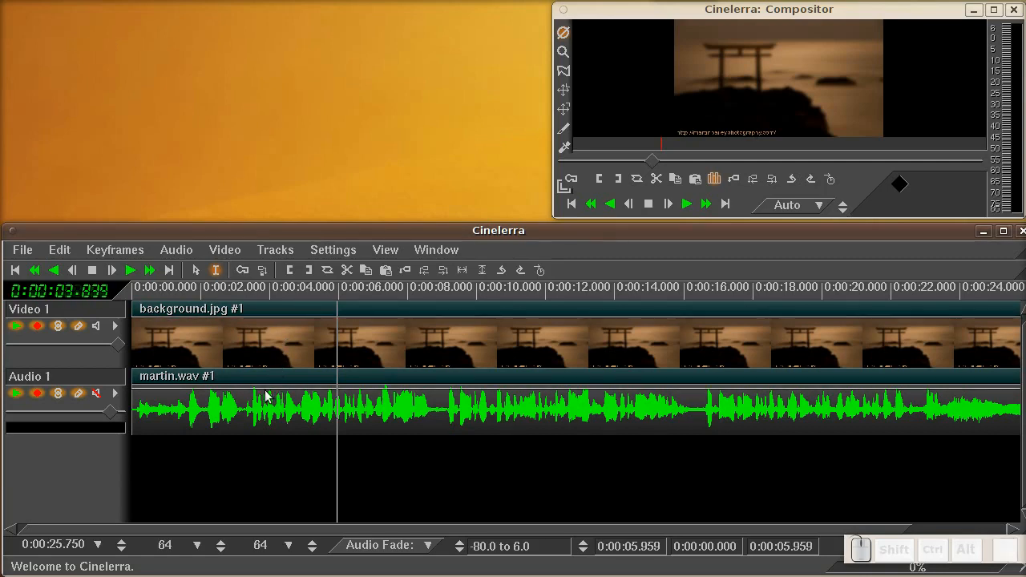
{"action": "left_click", "coordinate": [269, 321]}
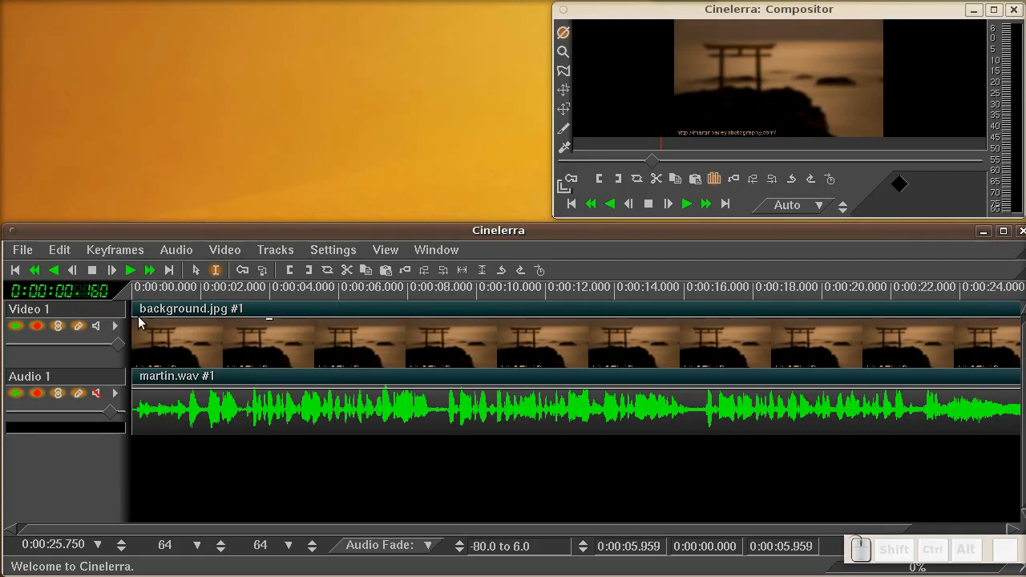
{"action": "left_click_drag", "start_coordinate": [137, 321], "coordinate": [128, 377]}
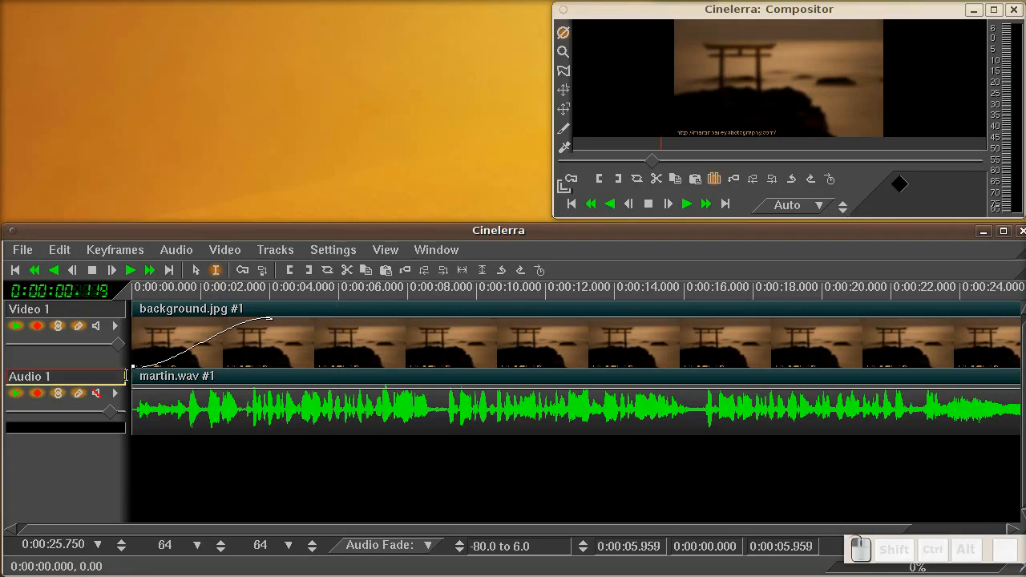
Step: Play the project from the start to check the video fade-in, and stop playback past the fade
{"action": "left_click", "coordinate": [15, 270]}
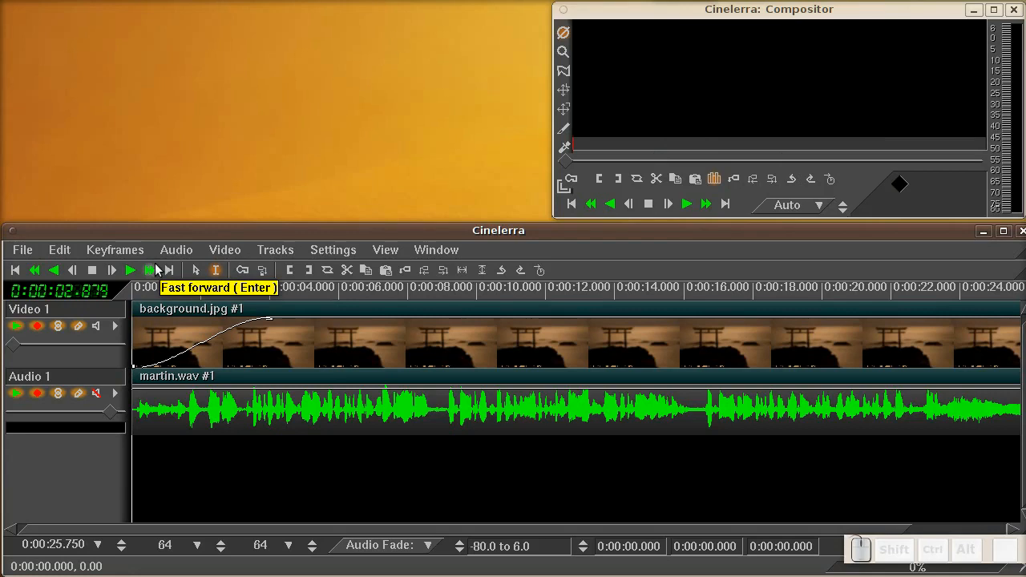
{"action": "left_click", "coordinate": [133, 271]}
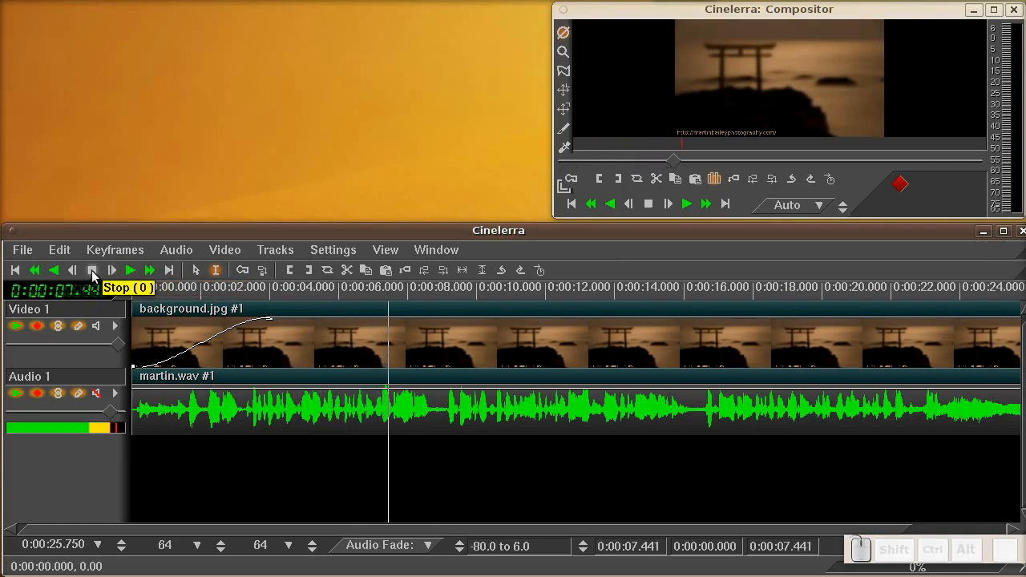
{"action": "left_click", "coordinate": [92, 271]}
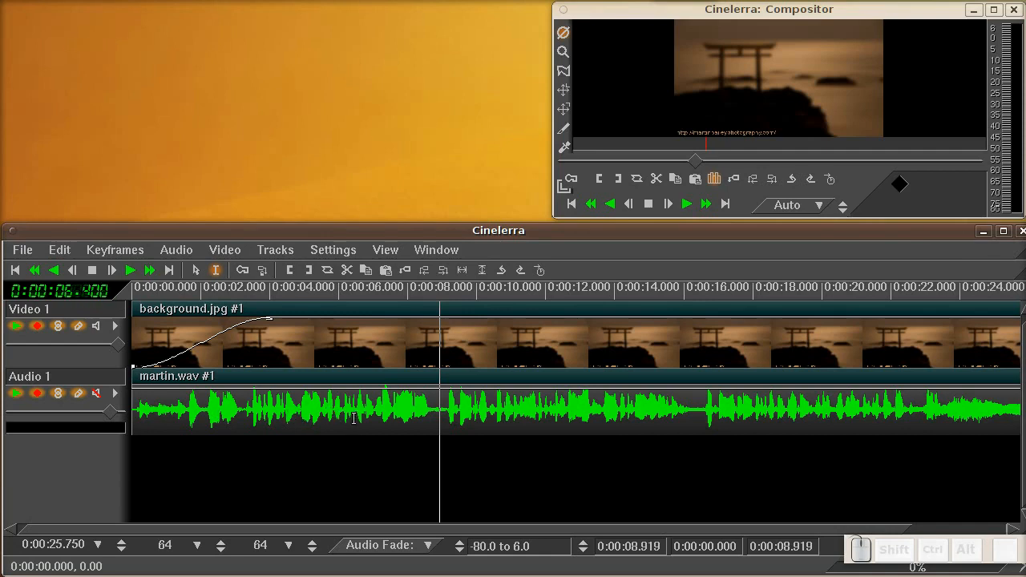
Step: Hide the fade curves and shift the martin.wav clip to start at about 2 seconds on the audio track
{"action": "key", "text": "3"}
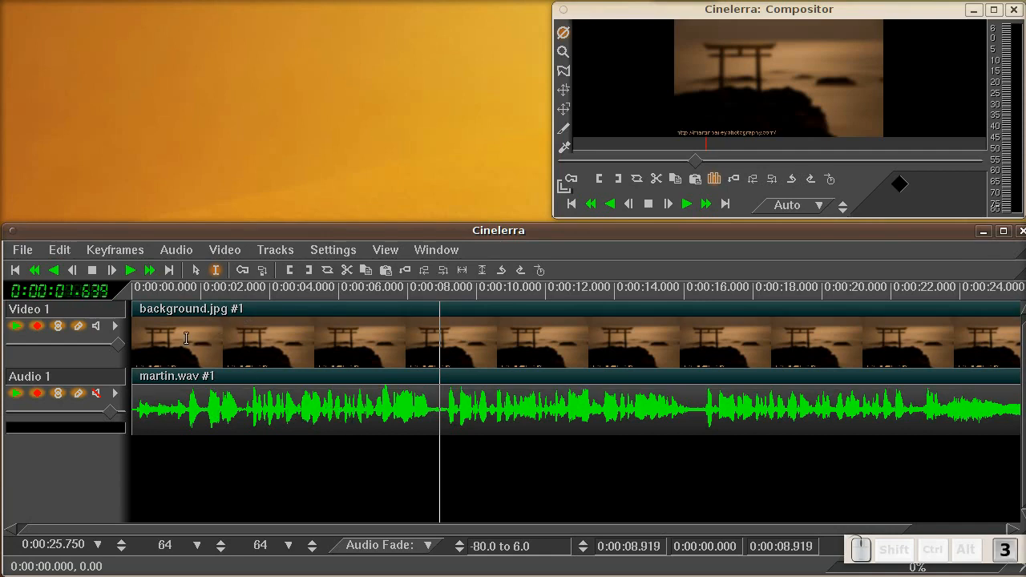
{"action": "left_click", "coordinate": [196, 270]}
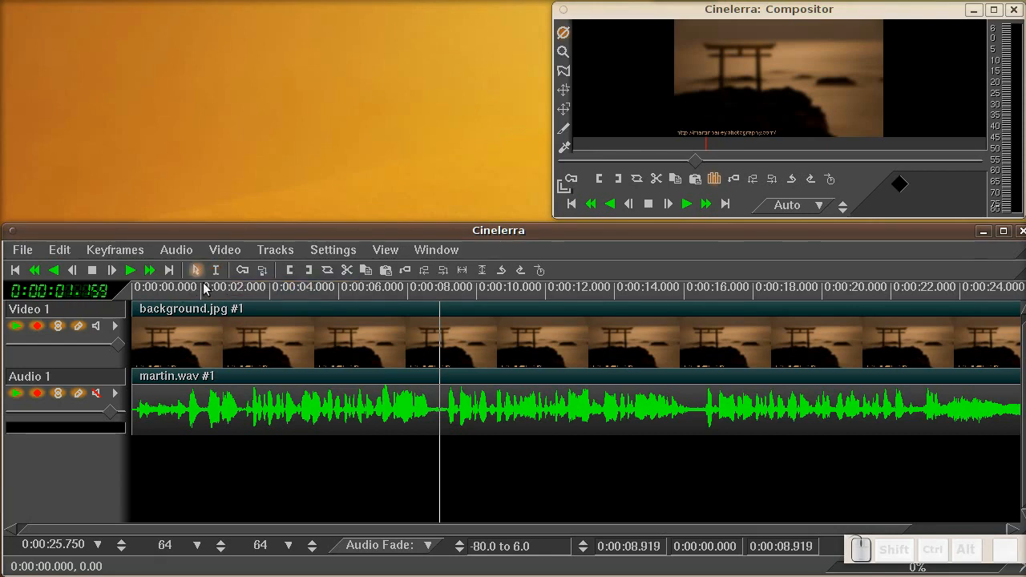
{"action": "left_click_drag", "start_coordinate": [255, 381], "coordinate": [417, 383]}
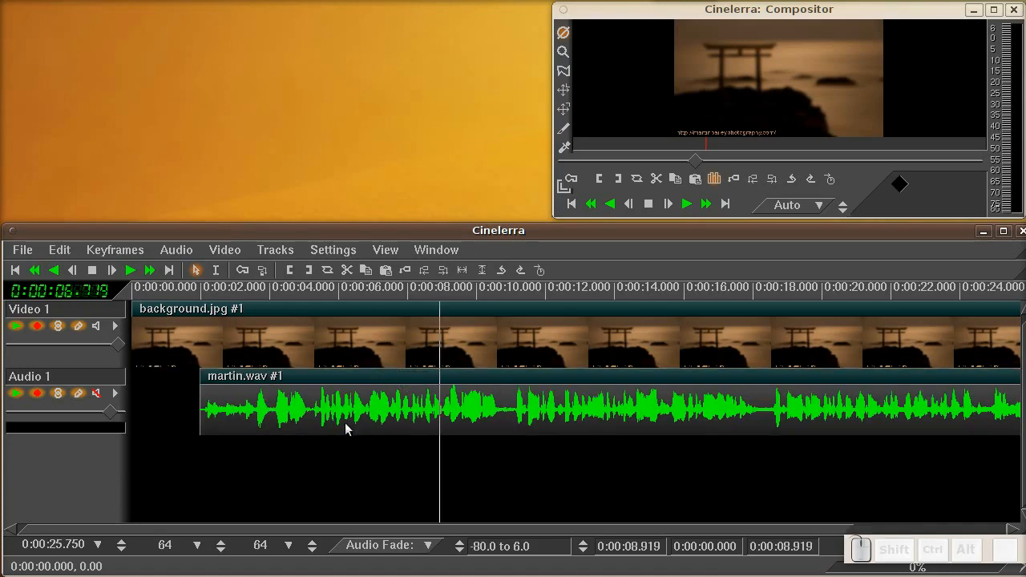
Step: Play briefly in reverse, return to the start and play forward to check the delayed audio against the fade-in
{"action": "left_click", "coordinate": [56, 271]}
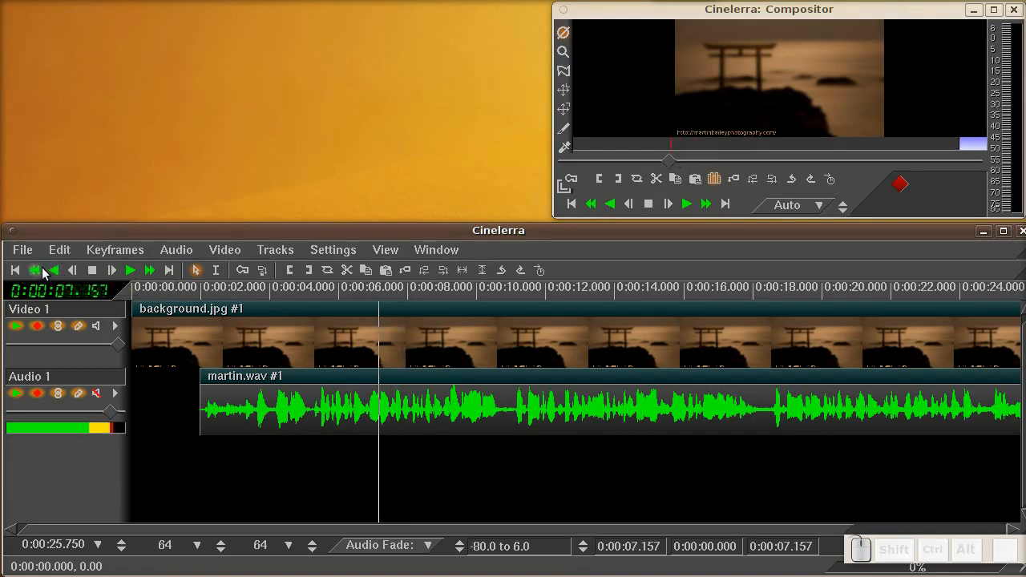
{"action": "left_click", "coordinate": [93, 271]}
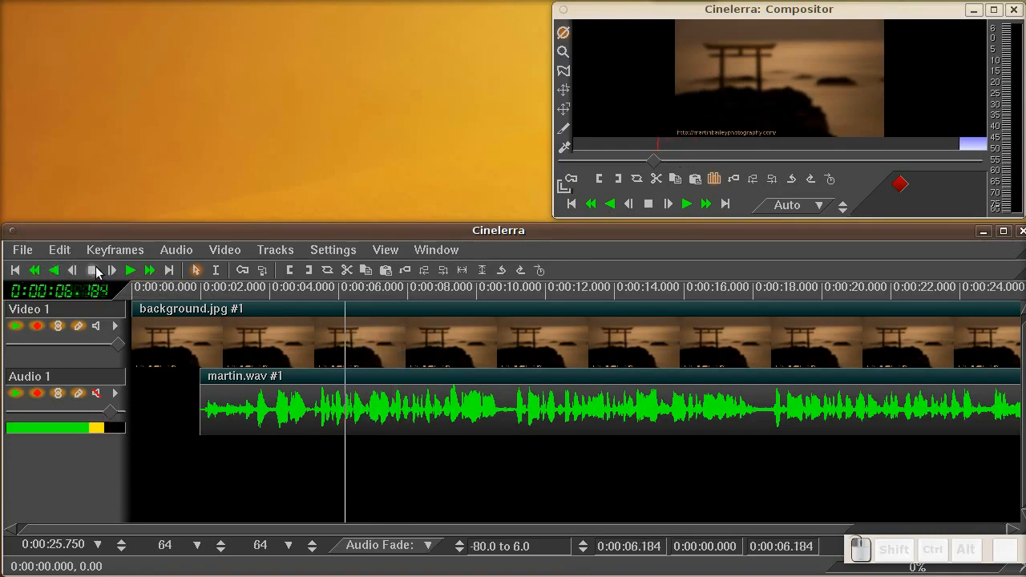
{"action": "left_click", "coordinate": [16, 270]}
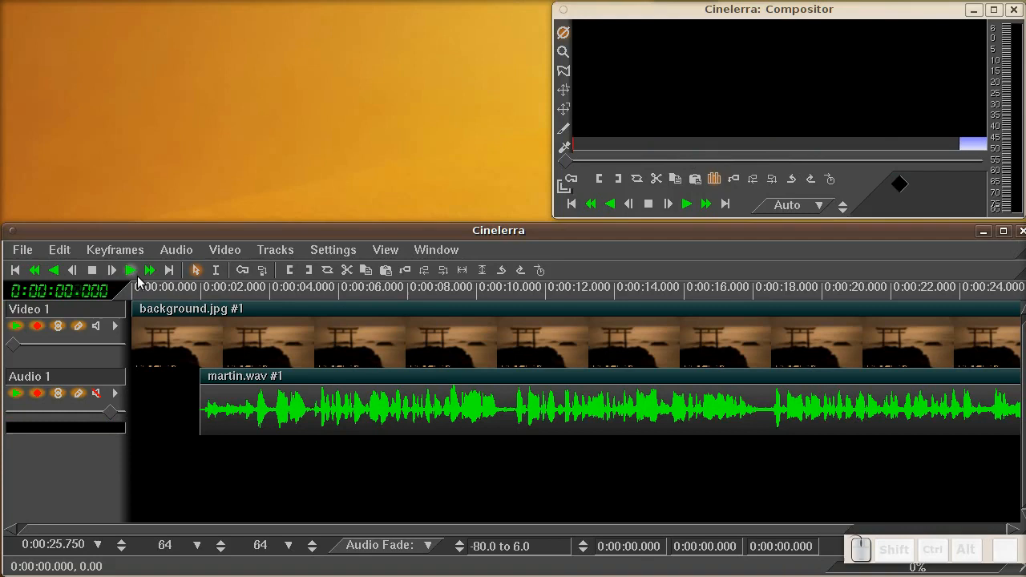
{"action": "left_click", "coordinate": [130, 271]}
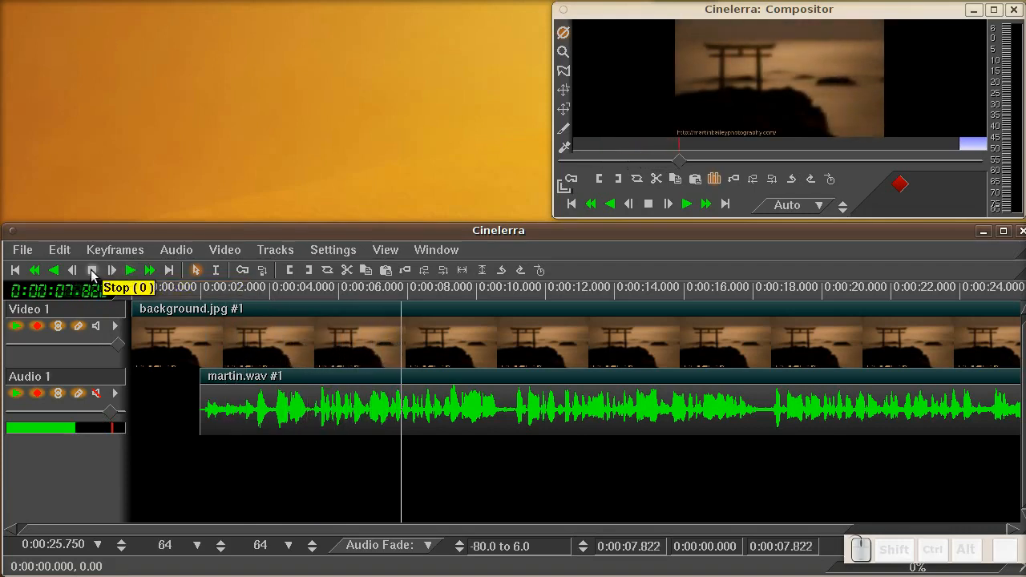
{"action": "left_click", "coordinate": [92, 271]}
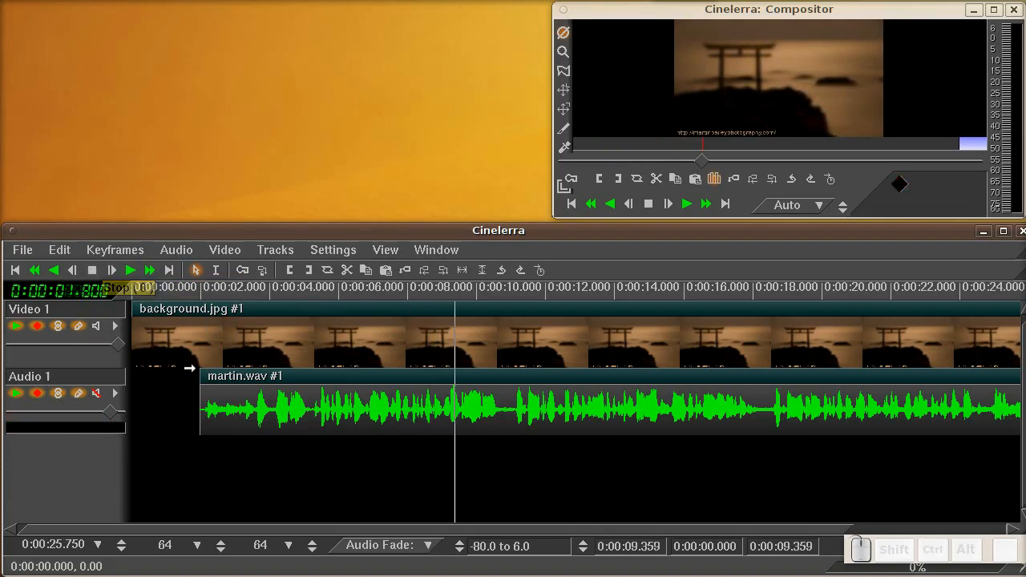
Step: Extend the end of the background.jpg clip to 0:00:29.920, near the end of the shifted audio
{"action": "left_click_drag", "start_coordinate": [321, 528], "coordinate": [413, 533]}
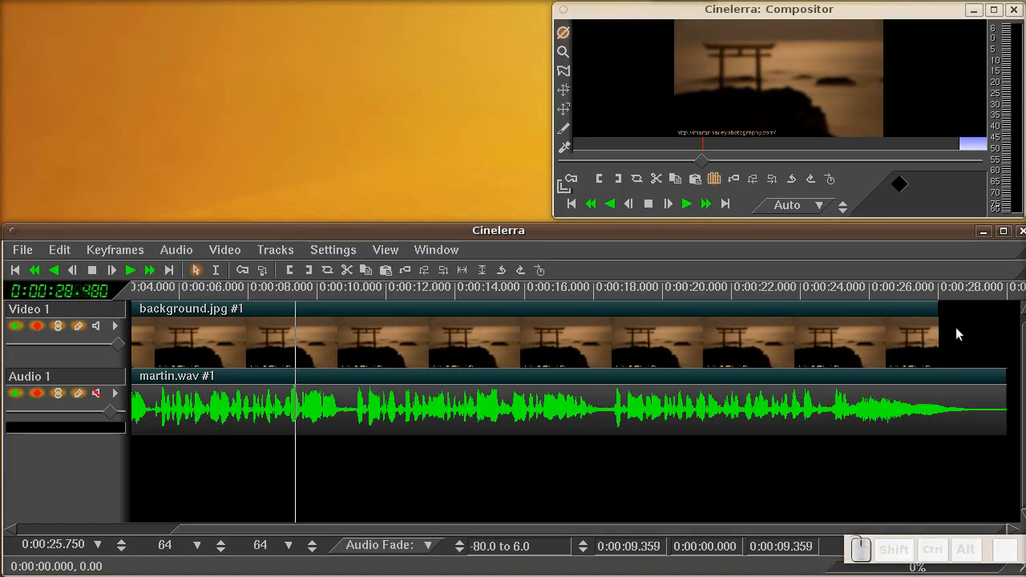
{"action": "left_click", "coordinate": [930, 331]}
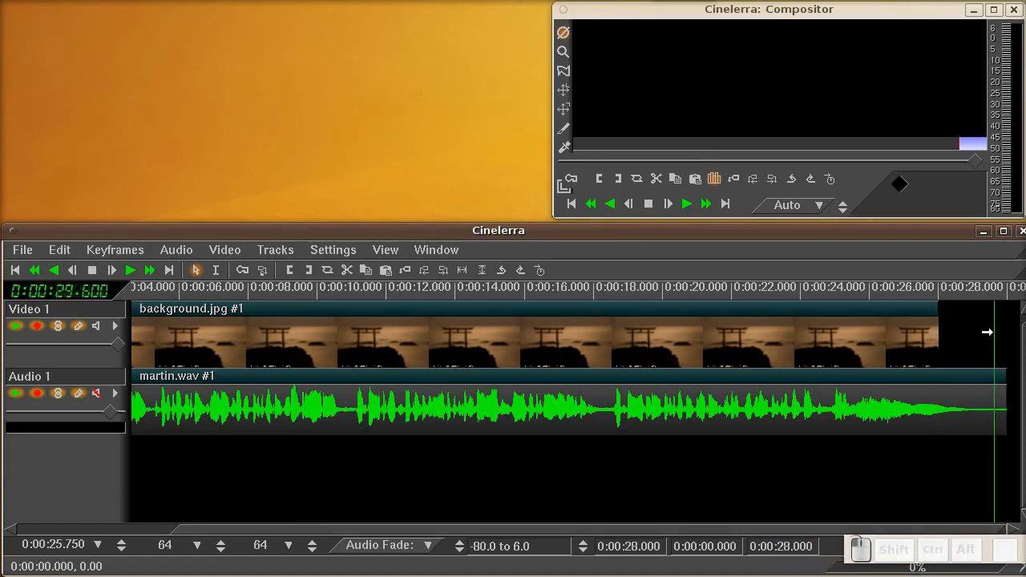
{"action": "left_click_drag", "start_coordinate": [998, 329], "coordinate": [1002, 330]}
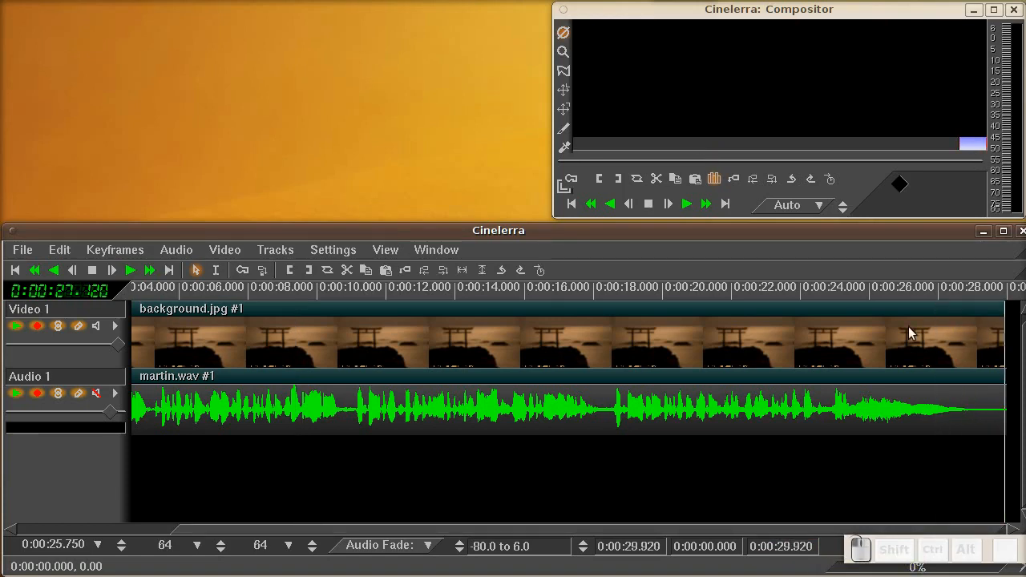
Step: Show the fade curves and create a video fade-out from full at about 27.5 seconds to 0 at 0:00:30.079
{"action": "key", "text": "3"}
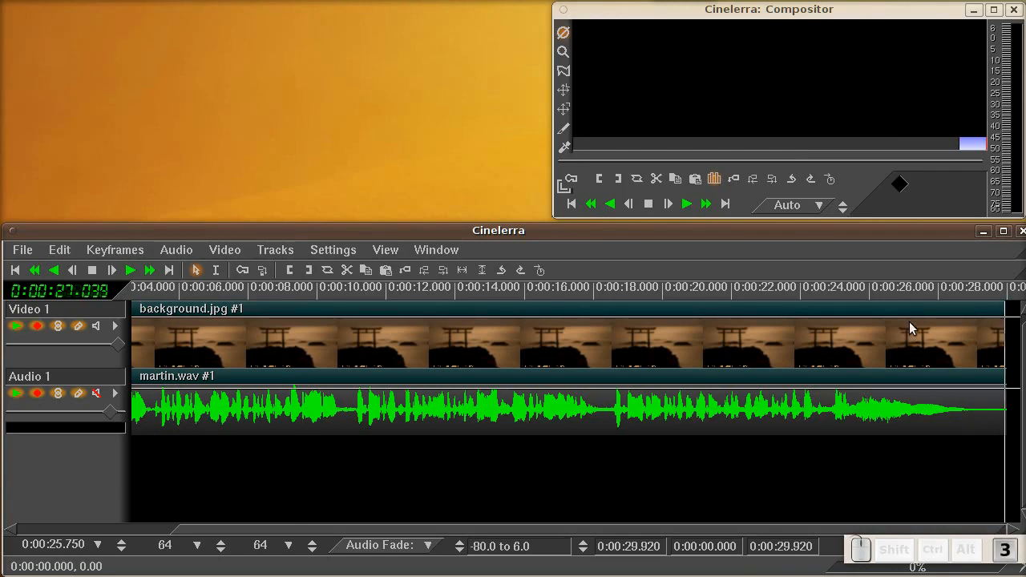
{"action": "left_click", "coordinate": [920, 318]}
{"action": "left_click_drag", "start_coordinate": [1011, 319], "coordinate": [1013, 394]}
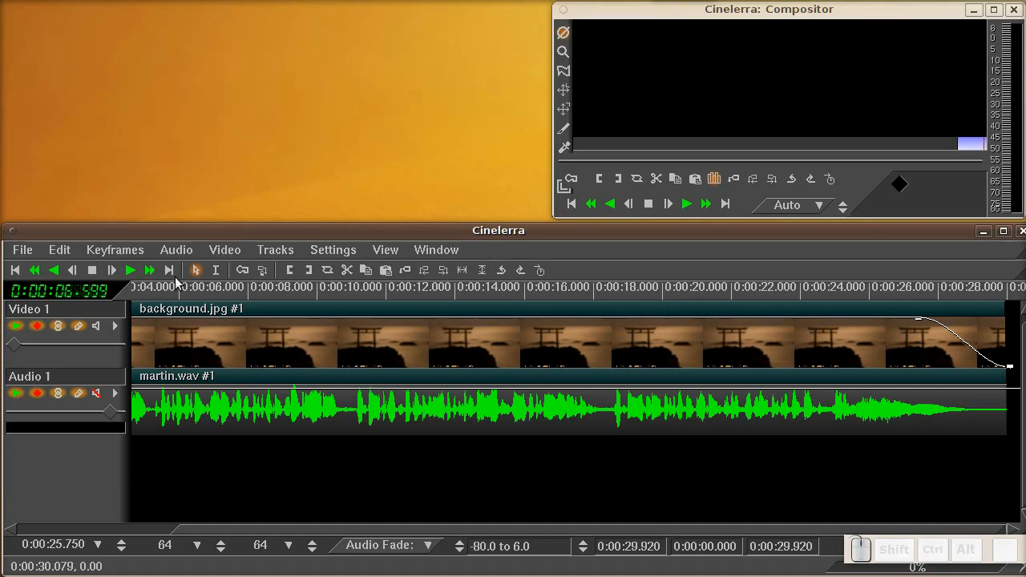
Step: Disarm the Video 1 and Audio 1 tracks against editing and hide the fade curves
{"action": "left_click", "coordinate": [127, 251]}
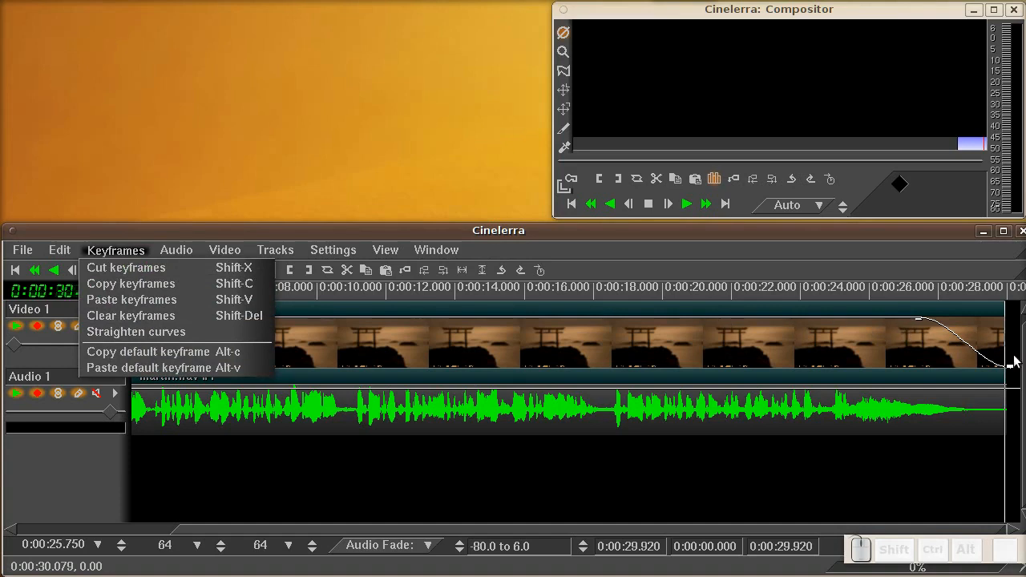
{"action": "left_click", "coordinate": [916, 471]}
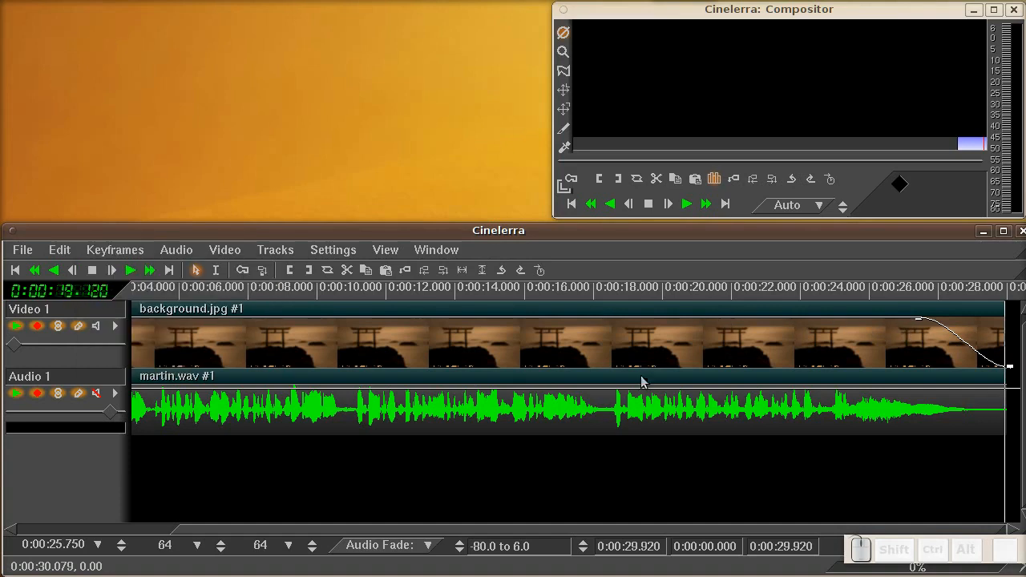
{"action": "left_click", "coordinate": [37, 326]}
{"action": "left_click", "coordinate": [37, 393]}
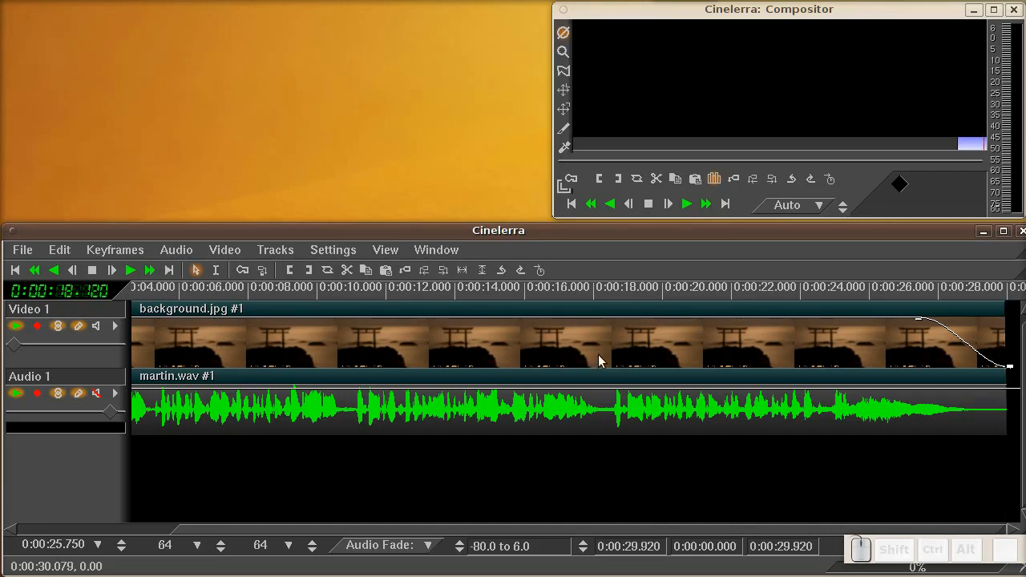
{"action": "key", "text": "3"}
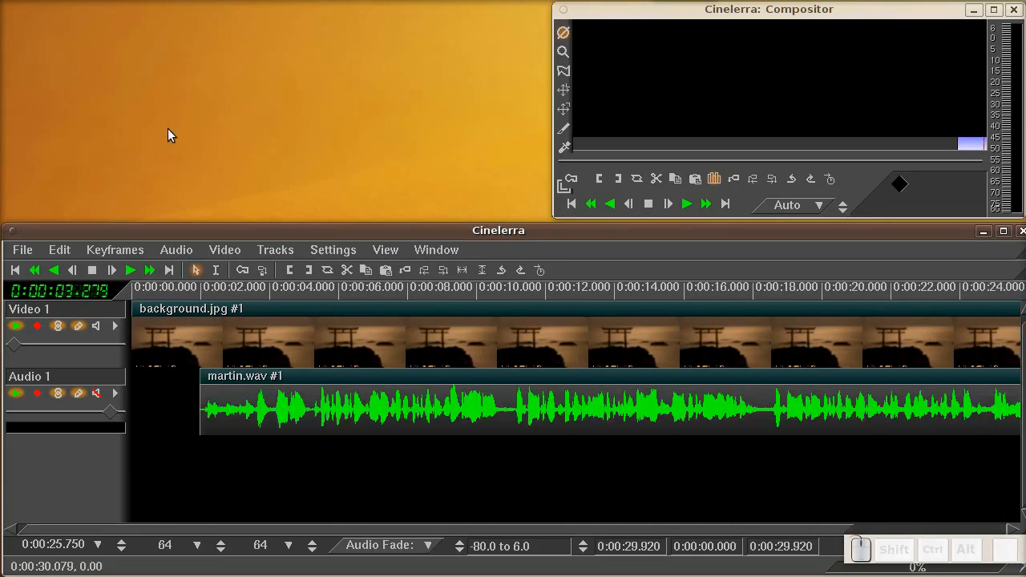
Step: Load all the MBP_ JPG photos, from MBP_Hamarikyuu to MBP_Towadako, with the insertion strategy Create new resources only
{"action": "left_click", "coordinate": [23, 251]}
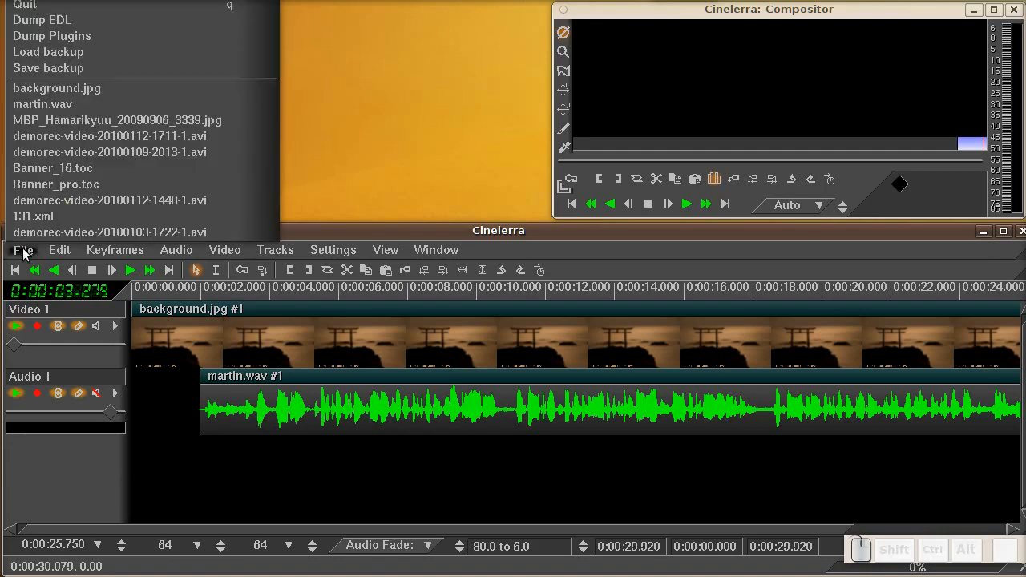
{"action": "left_click", "coordinate": [50, 0]}
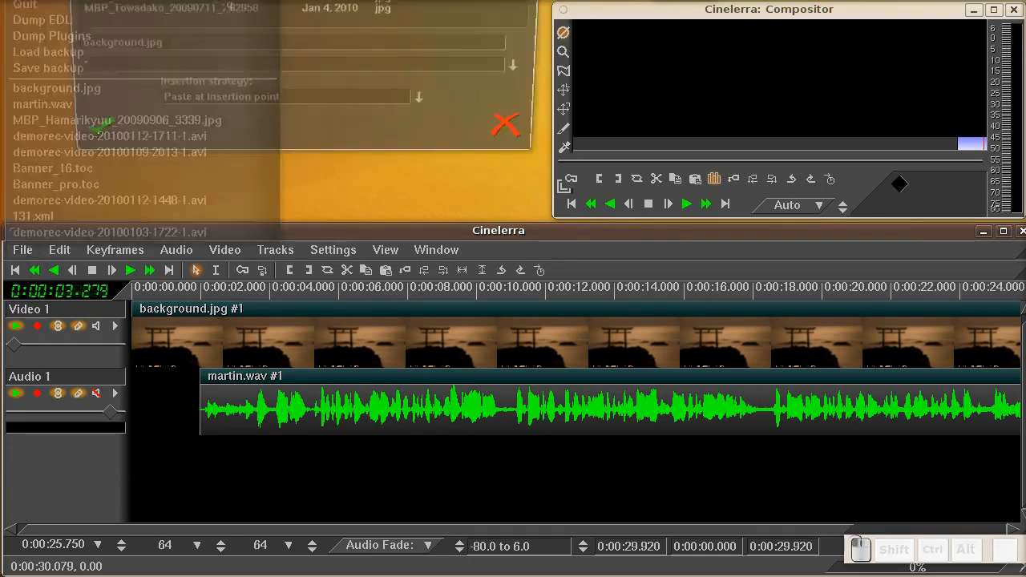
{"action": "left_click_drag", "start_coordinate": [273, 0], "coordinate": [291, 19]}
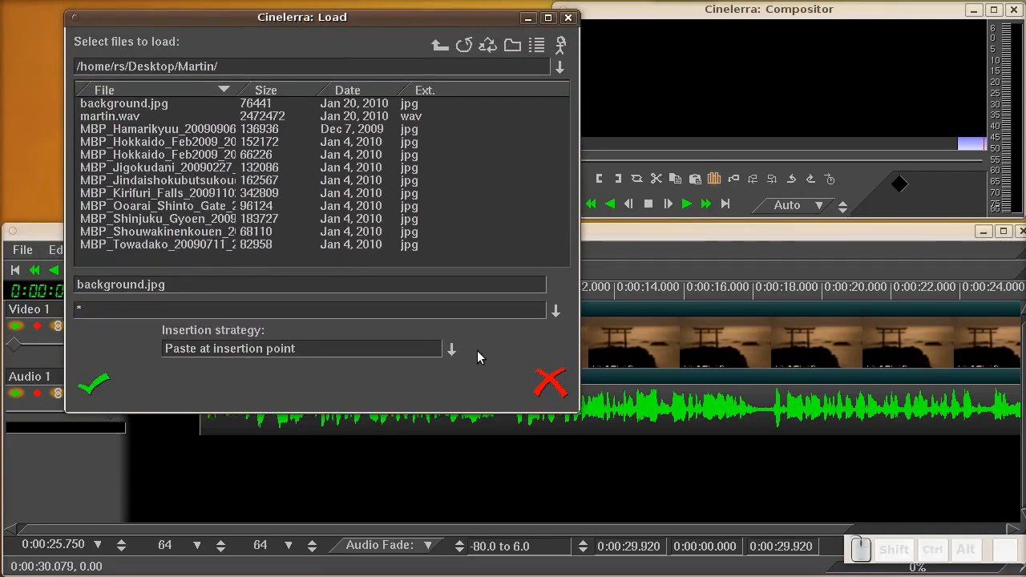
{"action": "left_click", "coordinate": [452, 351]}
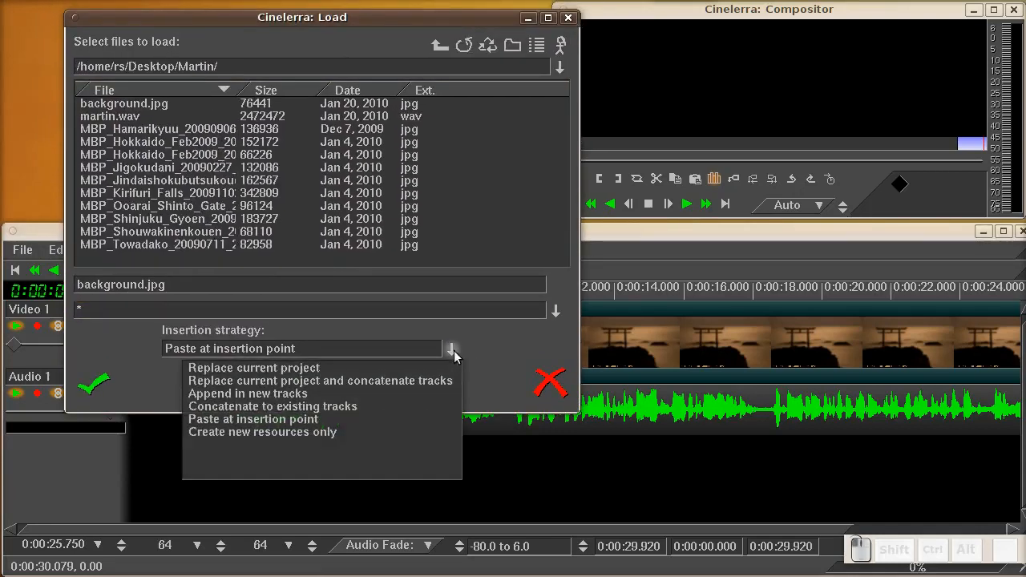
{"action": "left_click", "coordinate": [308, 433]}
{"action": "left_click", "coordinate": [148, 131]}
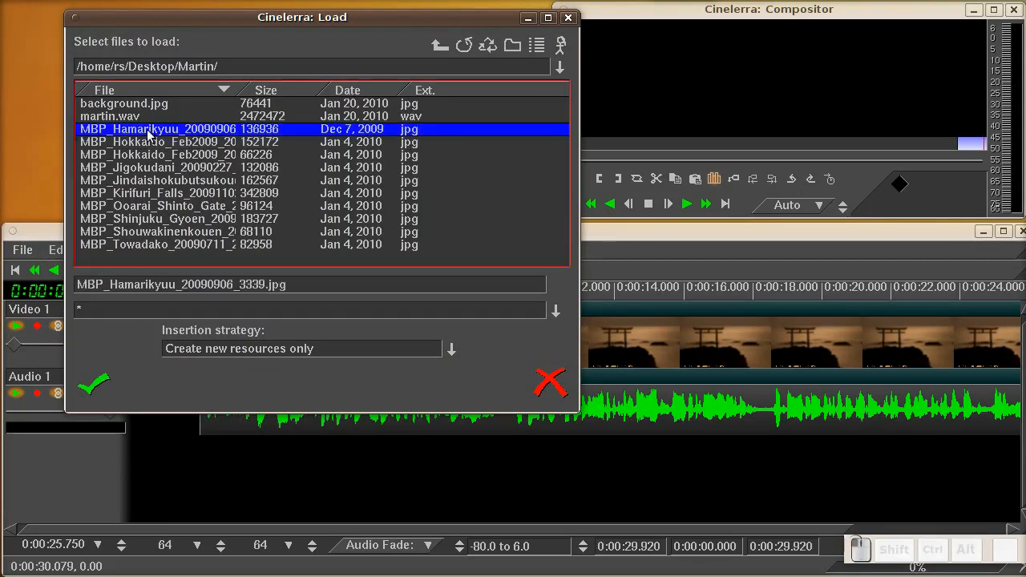
{"action": "left_click", "coordinate": [160, 244], "text": "shift"}
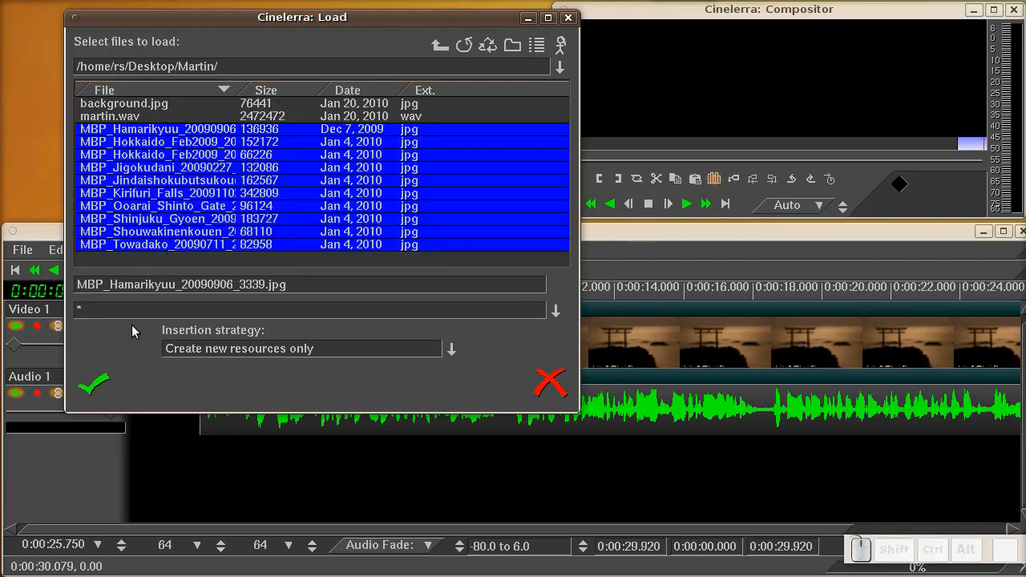
{"action": "left_click", "coordinate": [89, 389]}
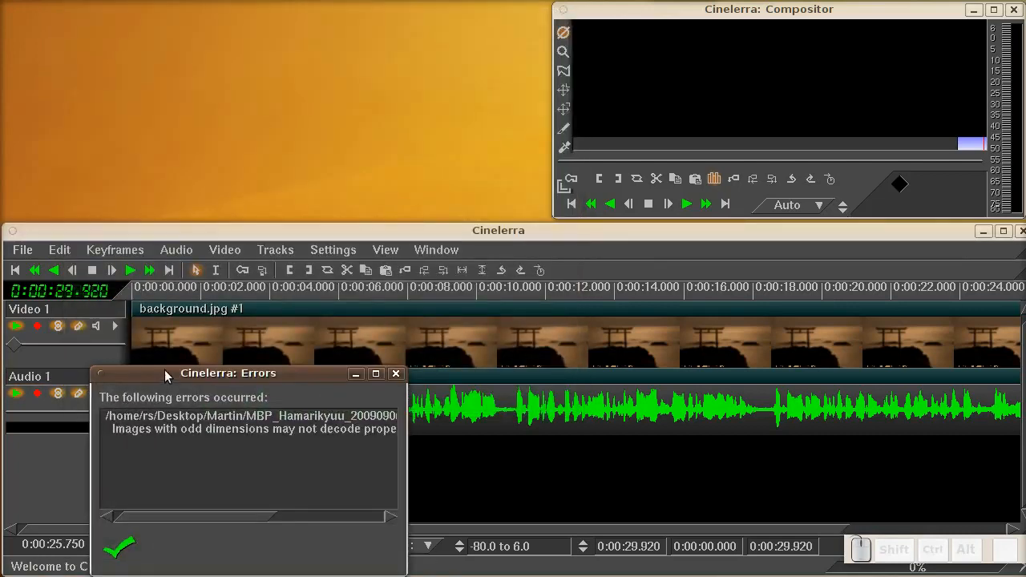
Step: Widen the Errors window to read the full message about the Hamarikyuu image and dismiss it
{"action": "left_click_drag", "start_coordinate": [401, 456], "coordinate": [615, 456]}
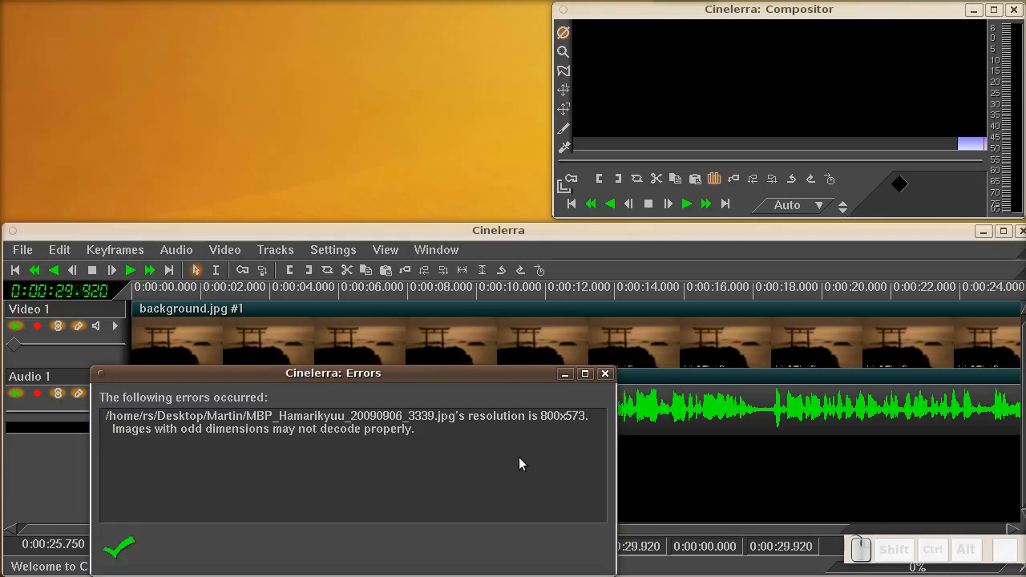
{"action": "left_click", "coordinate": [435, 417]}
{"action": "left_click", "coordinate": [120, 548]}
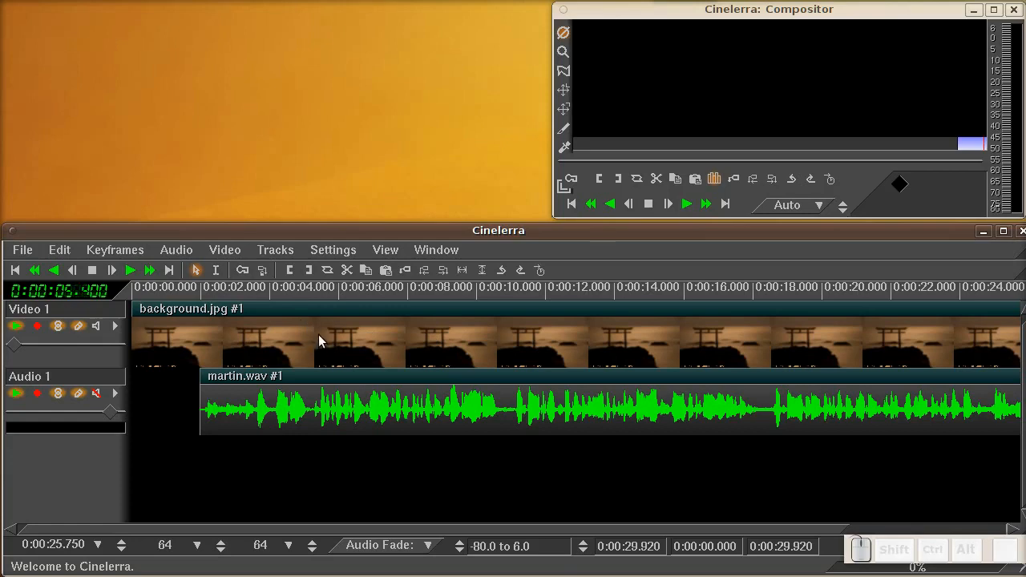
Step: Add a second video track above Video 1 and return to the start of the timeline
{"action": "left_click", "coordinate": [280, 251]}
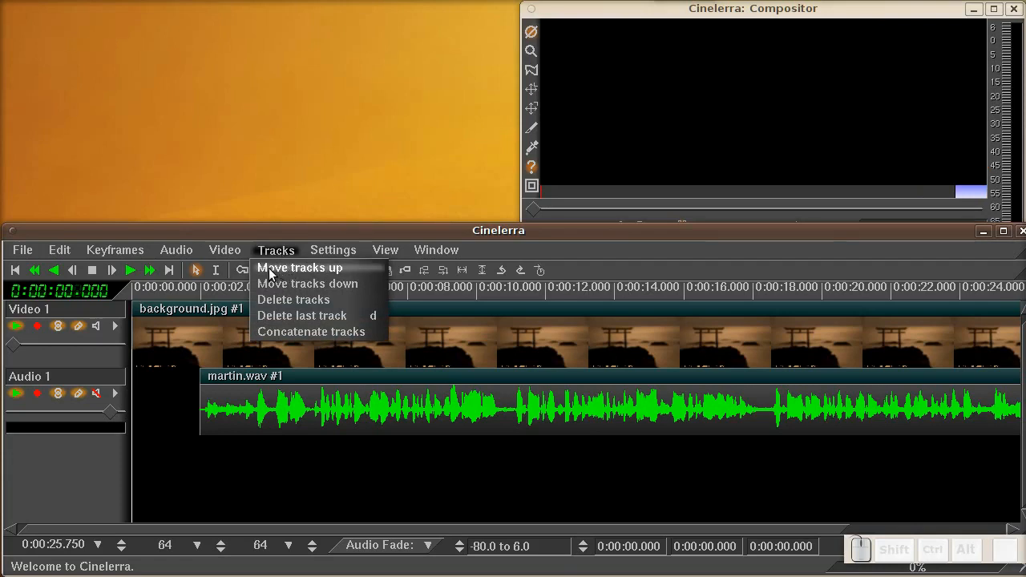
{"action": "left_click", "coordinate": [236, 263]}
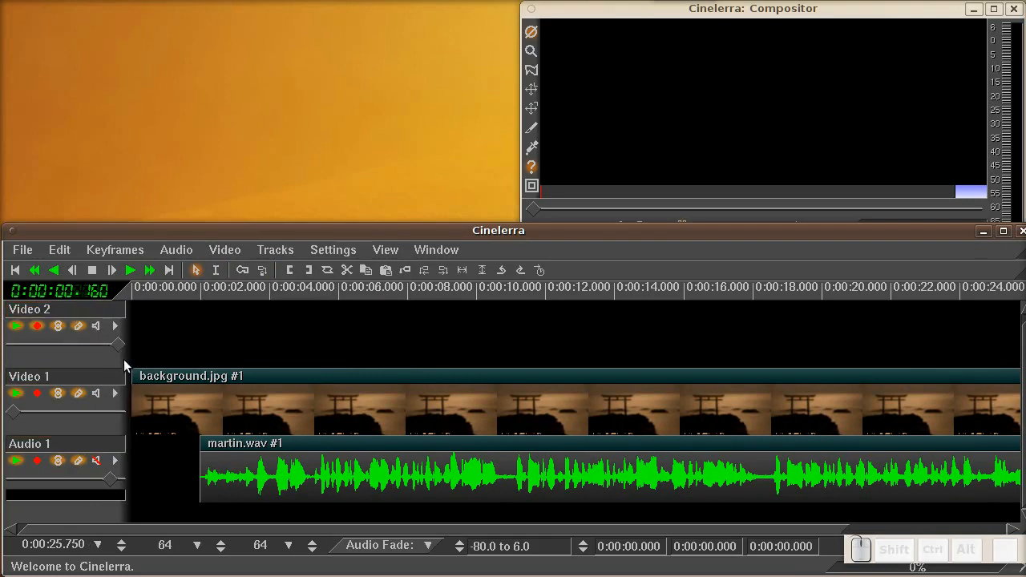
{"action": "left_click", "coordinate": [150, 343]}
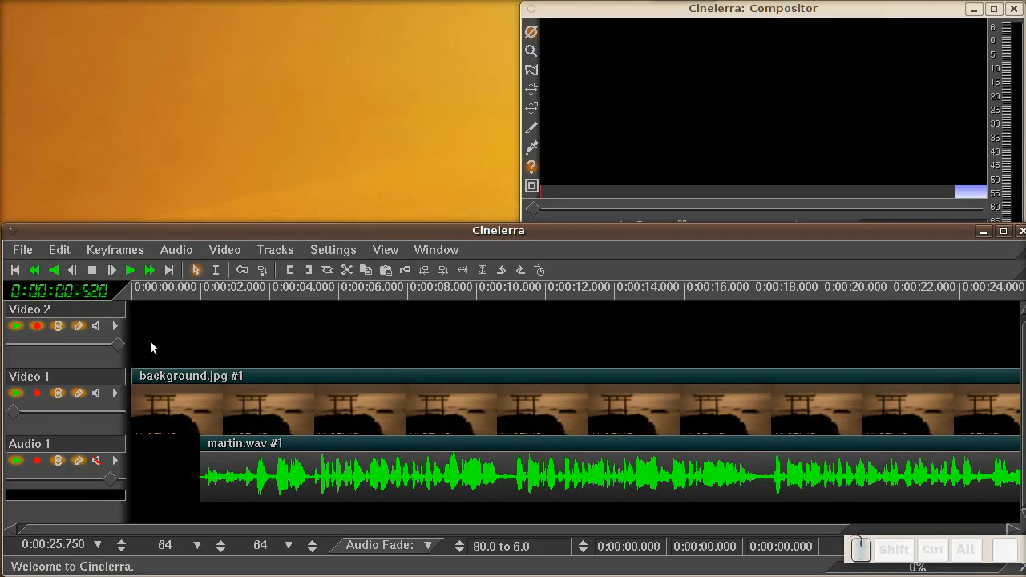
{"action": "left_click", "coordinate": [19, 272]}
Step: Switch media drawing off and back on for the Video 1 track
{"action": "mouse_move", "coordinate": [117, 352]}
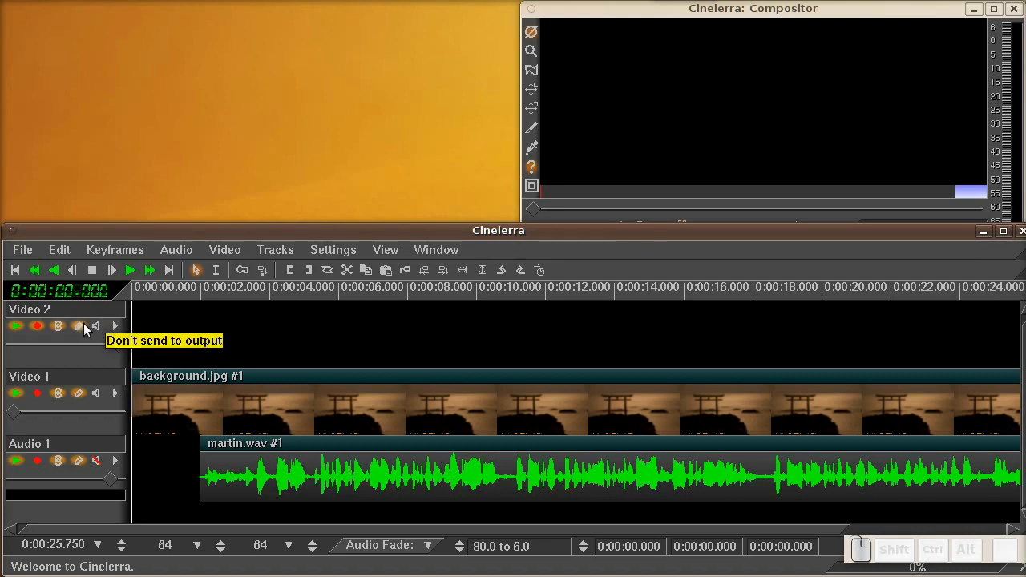
{"action": "left_click", "coordinate": [81, 397]}
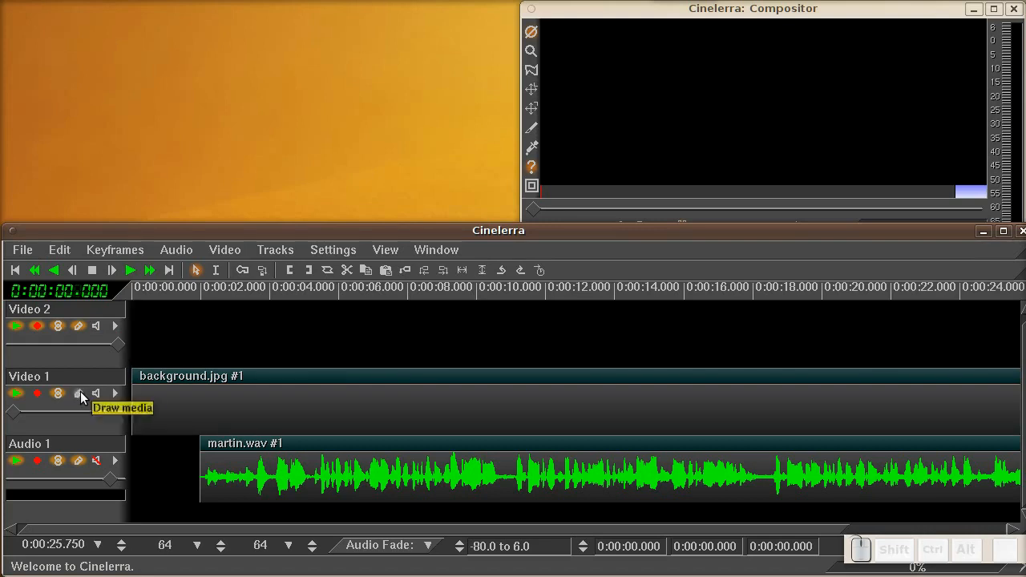
{"action": "left_click", "coordinate": [81, 396]}
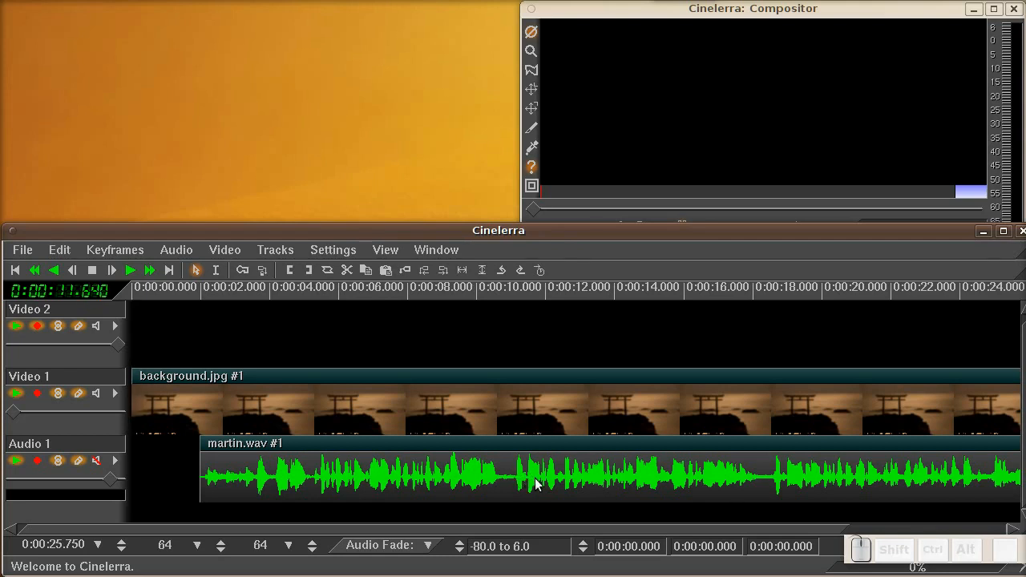
{"action": "left_click", "coordinate": [549, 486]}
{"action": "left_click", "coordinate": [520, 476]}
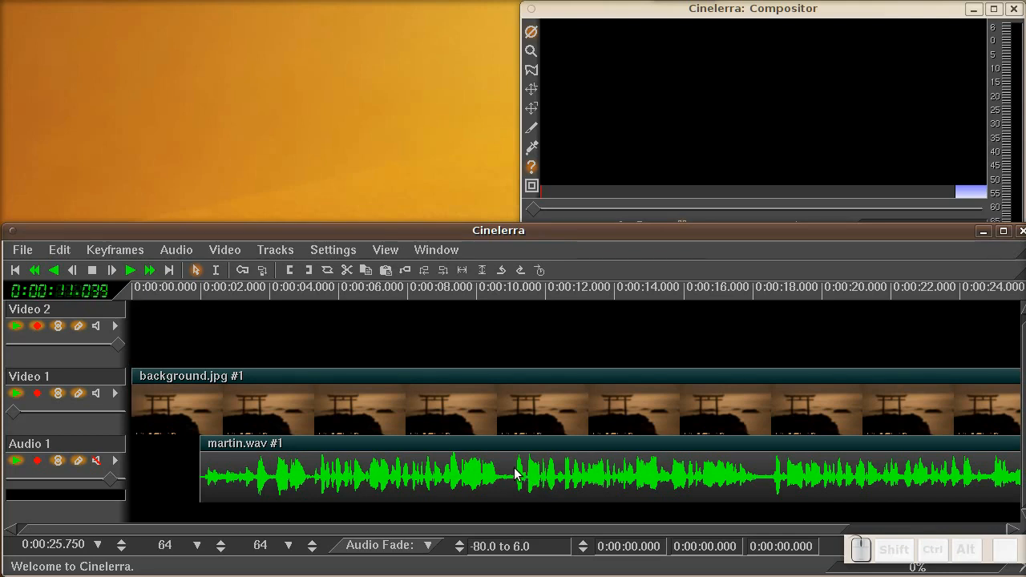
{"action": "left_click", "coordinate": [546, 479]}
{"action": "left_click", "coordinate": [373, 474]}
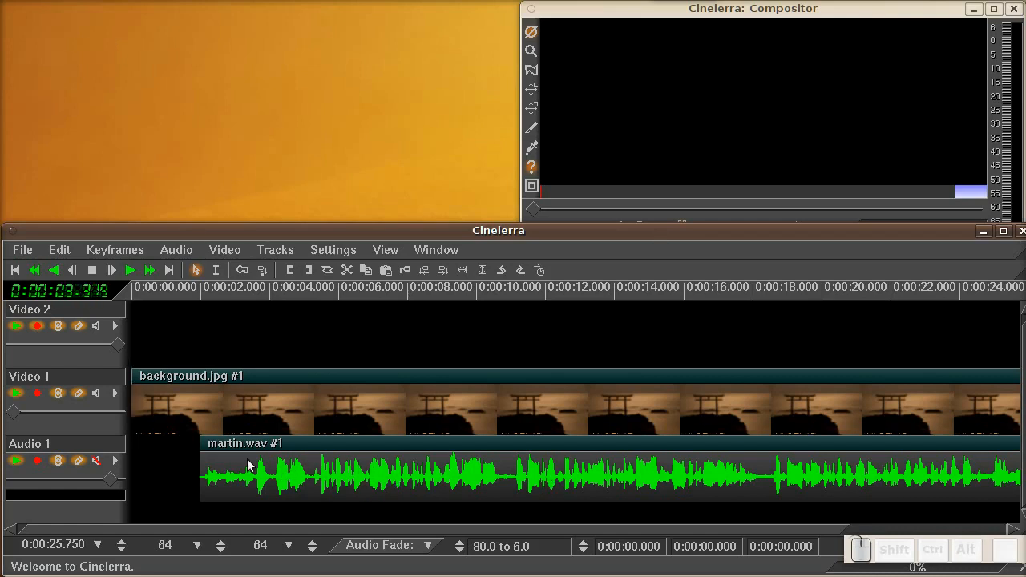
Step: Show the Resources window, place it above the timeline and check the imported files in the Media folder
{"action": "left_click", "coordinate": [443, 250]}
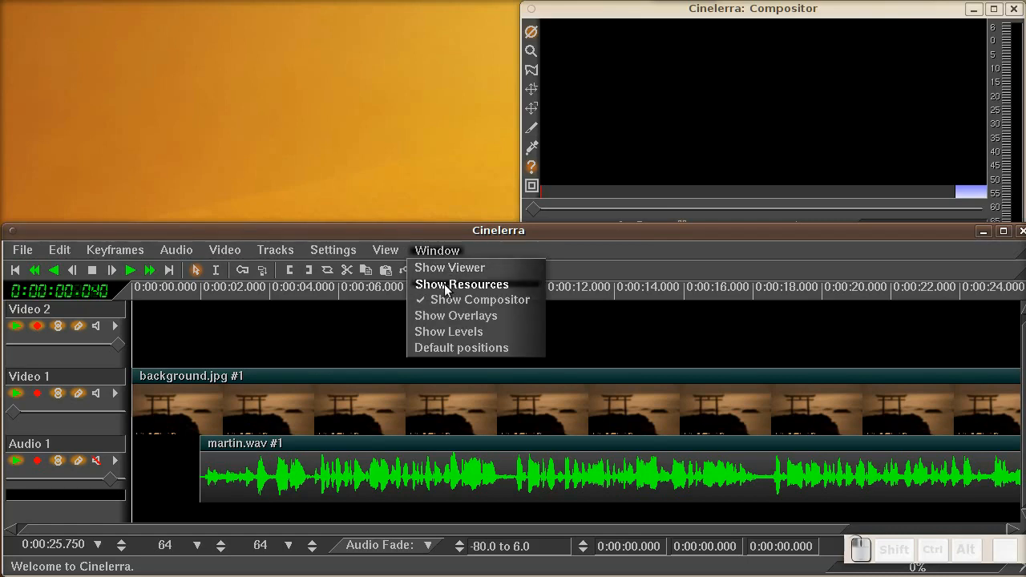
{"action": "left_click", "coordinate": [445, 285]}
{"action": "mouse_move", "coordinate": [334, 31]}
{"action": "left_mouse_down"}
{"action": "mouse_move", "coordinate": [350, 21]}
{"action": "mouse_move", "coordinate": [339, 14]}
{"action": "left_mouse_up"}
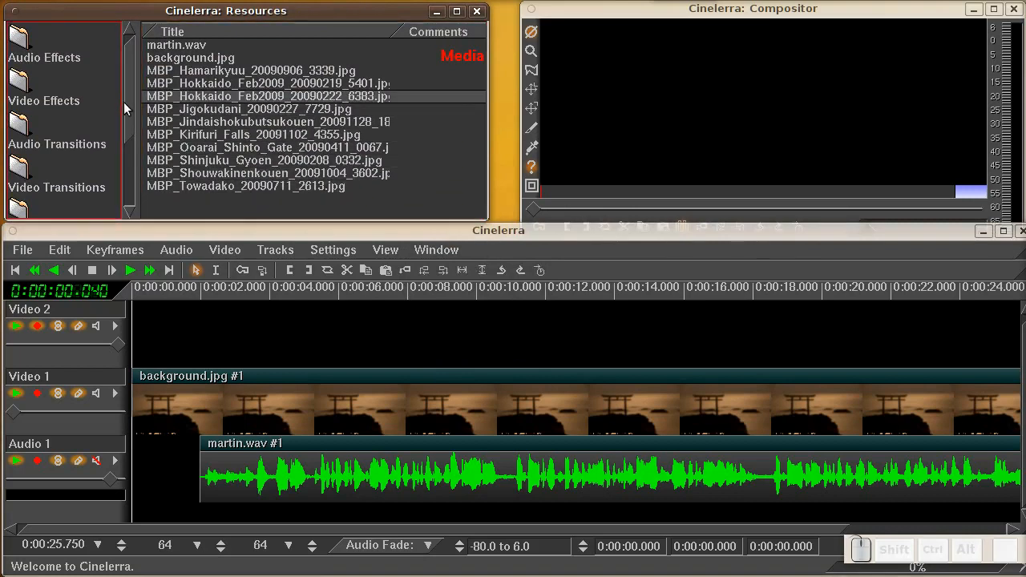
{"action": "scroll", "coordinate": [126, 105], "scroll_direction": "down", "scroll_amount": 3}
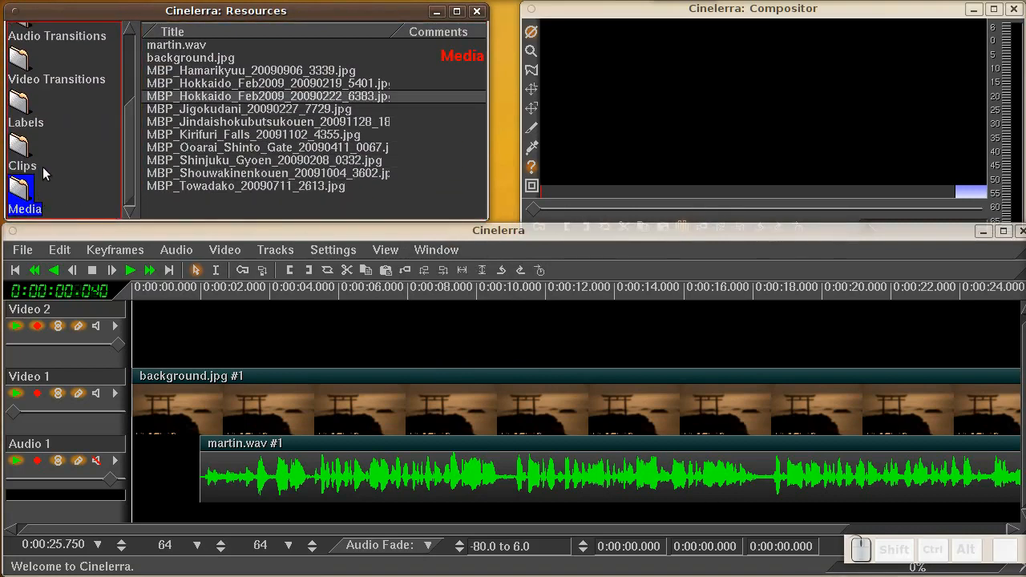
{"action": "left_click", "coordinate": [242, 355]}
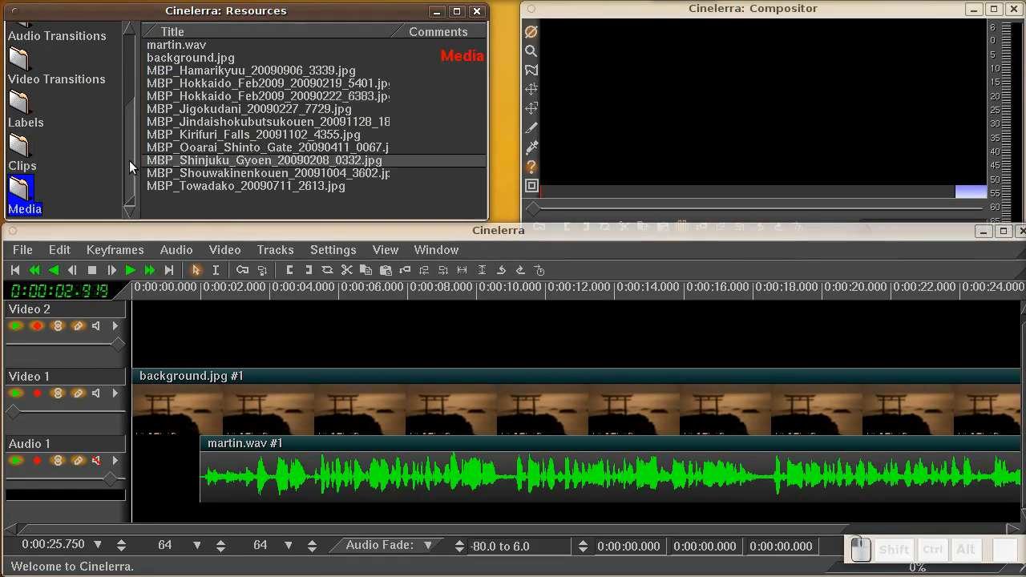
Step: Look through the available video transitions, audio transitions, video effects and audio effects in the resource folders
{"action": "left_click_drag", "start_coordinate": [129, 161], "coordinate": [132, 103]}
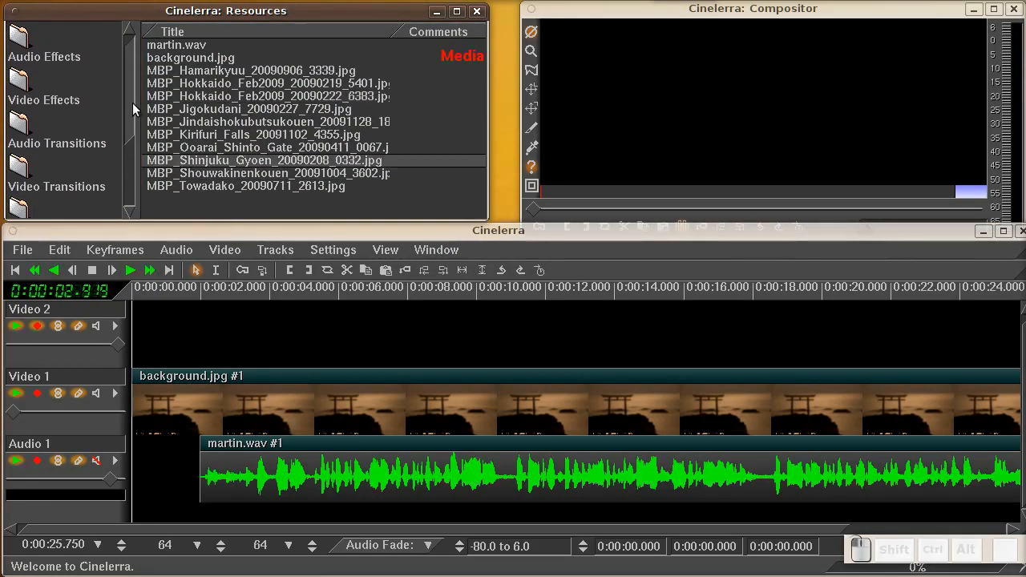
{"action": "left_click", "coordinate": [21, 170]}
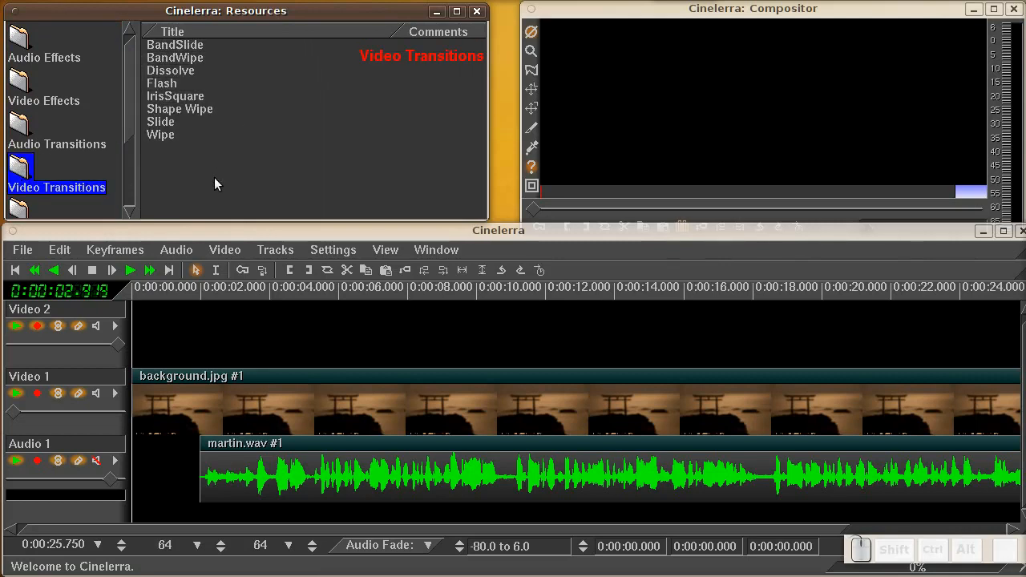
{"action": "left_click", "coordinate": [20, 125]}
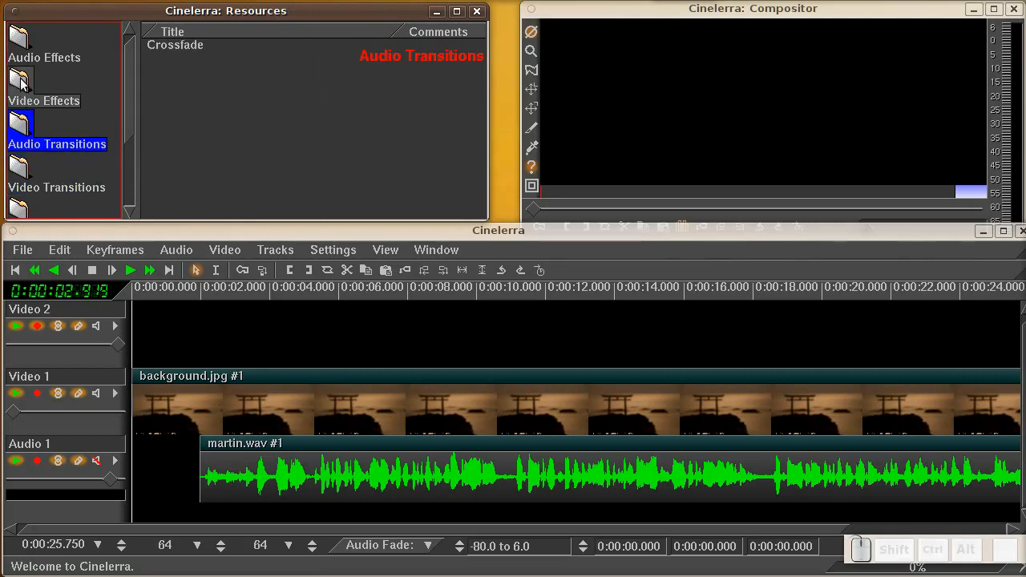
{"action": "left_click", "coordinate": [21, 83]}
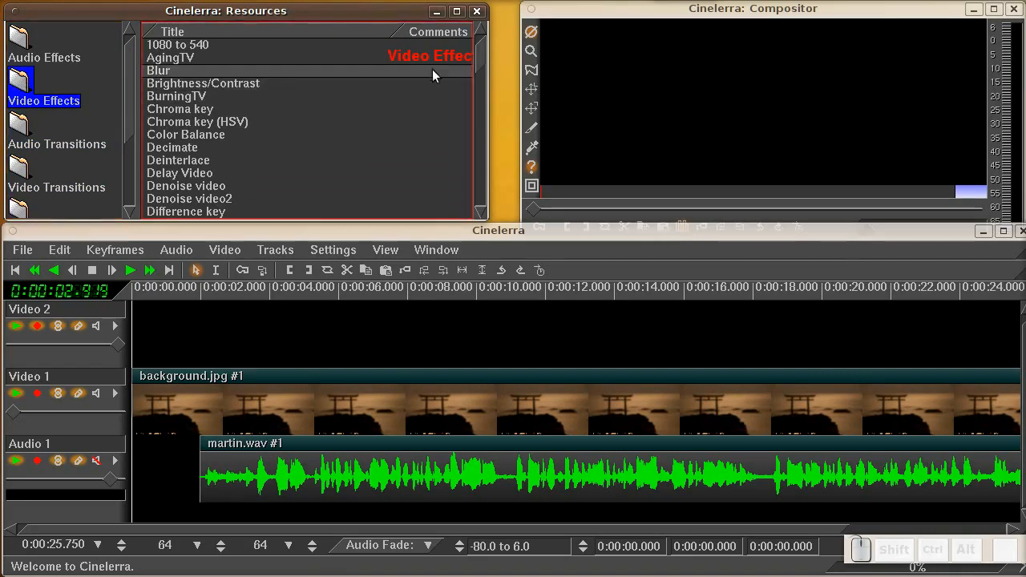
{"action": "mouse_move", "coordinate": [479, 55]}
{"action": "left_mouse_down"}
{"action": "mouse_move", "coordinate": [477, 119]}
{"action": "mouse_move", "coordinate": [478, 50]}
{"action": "left_mouse_up"}
{"action": "left_click", "coordinate": [22, 43]}
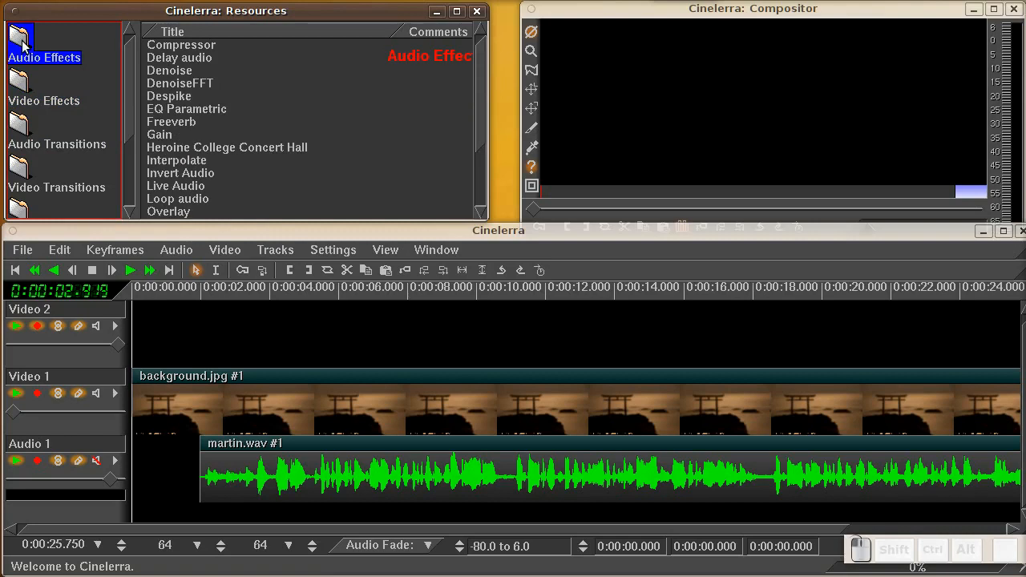
Step: Return to the Media folder and display its files as thumbnail icons
{"action": "left_click_drag", "start_coordinate": [130, 105], "coordinate": [129, 147]}
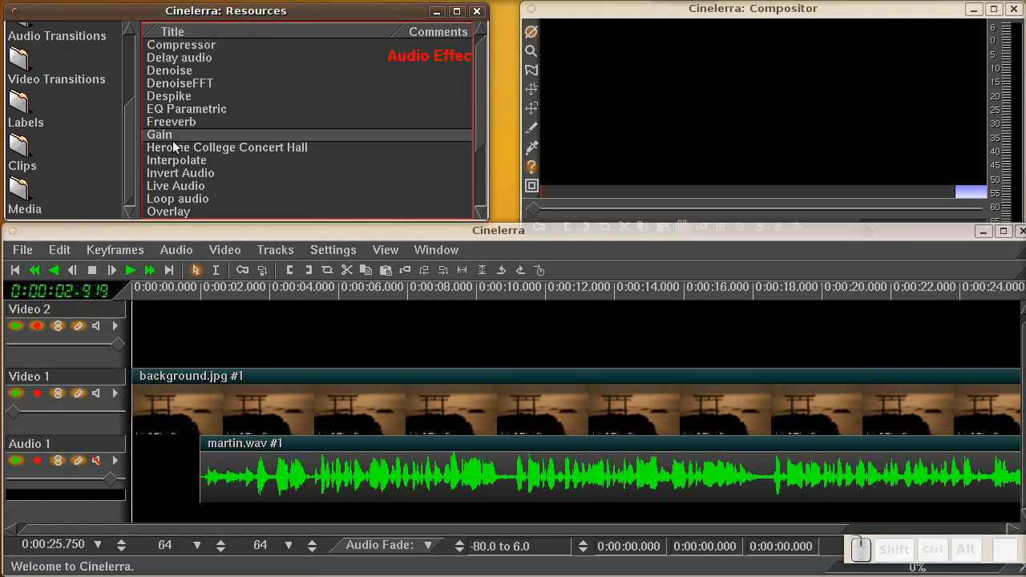
{"action": "left_click", "coordinate": [30, 192]}
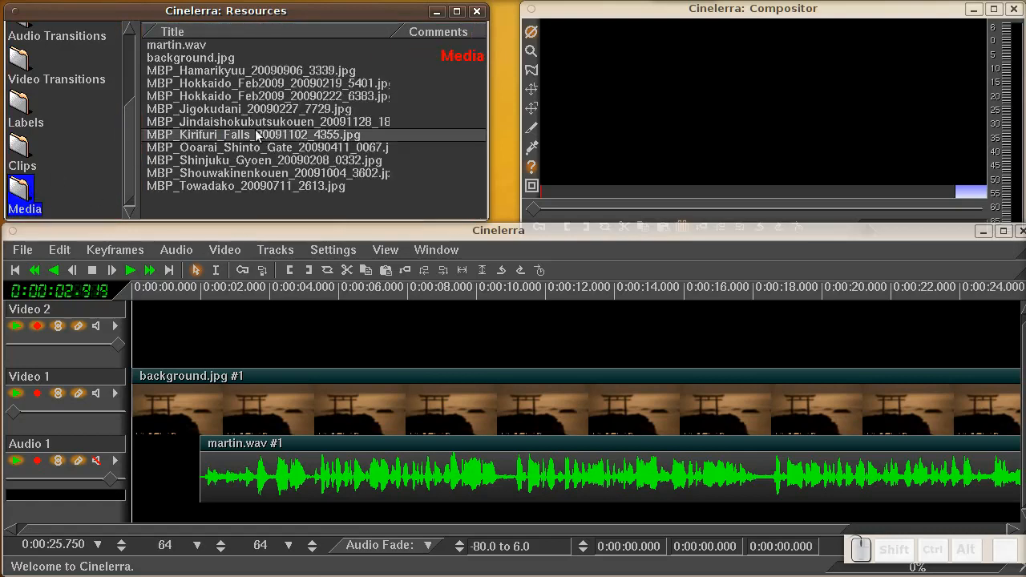
{"action": "right_click", "coordinate": [429, 96]}
{"action": "left_click", "coordinate": [443, 99]}
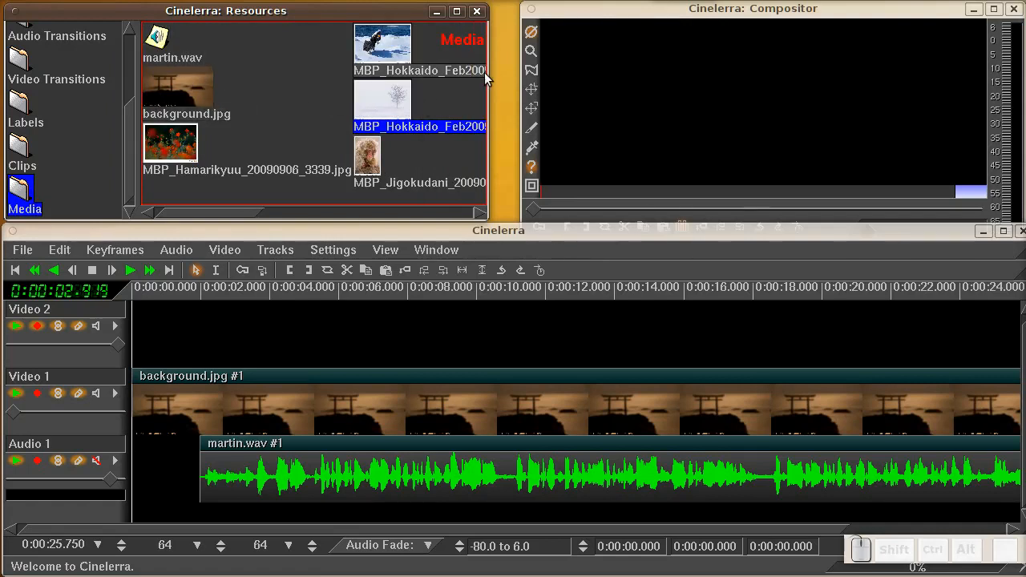
Step: Paste MBP_Kirifuri_Falls_20091102_4355.jpg from the Media folder onto the Video 2 track at the project's start
{"action": "scroll", "coordinate": [459, 90], "scroll_direction": "right", "scroll_amount": 5}
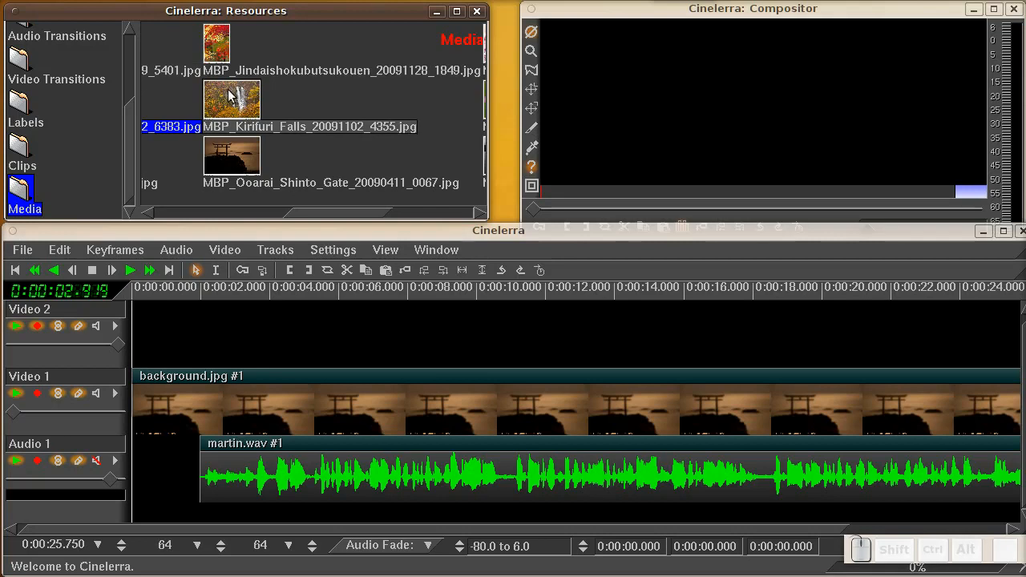
{"action": "left_click", "coordinate": [231, 96]}
{"action": "right_click", "coordinate": [231, 96]}
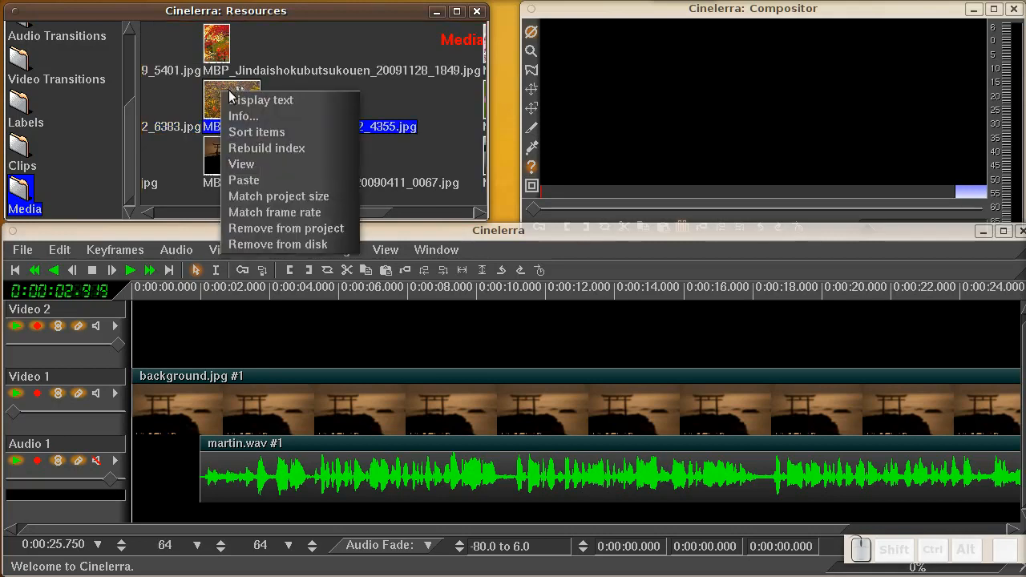
{"action": "left_click", "coordinate": [254, 183]}
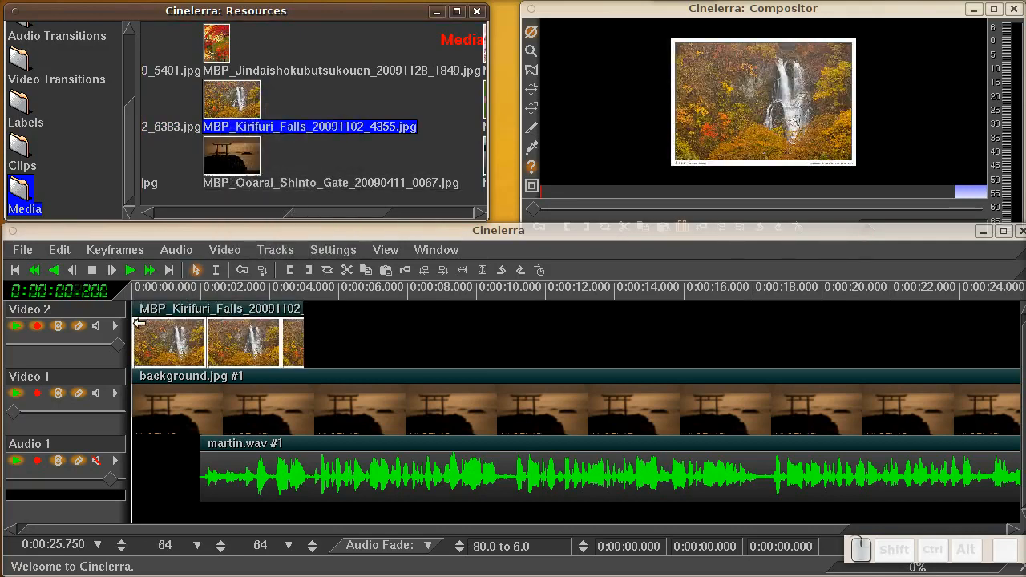
{"action": "left_click", "coordinate": [38, 334]}
{"action": "left_click", "coordinate": [239, 349]}
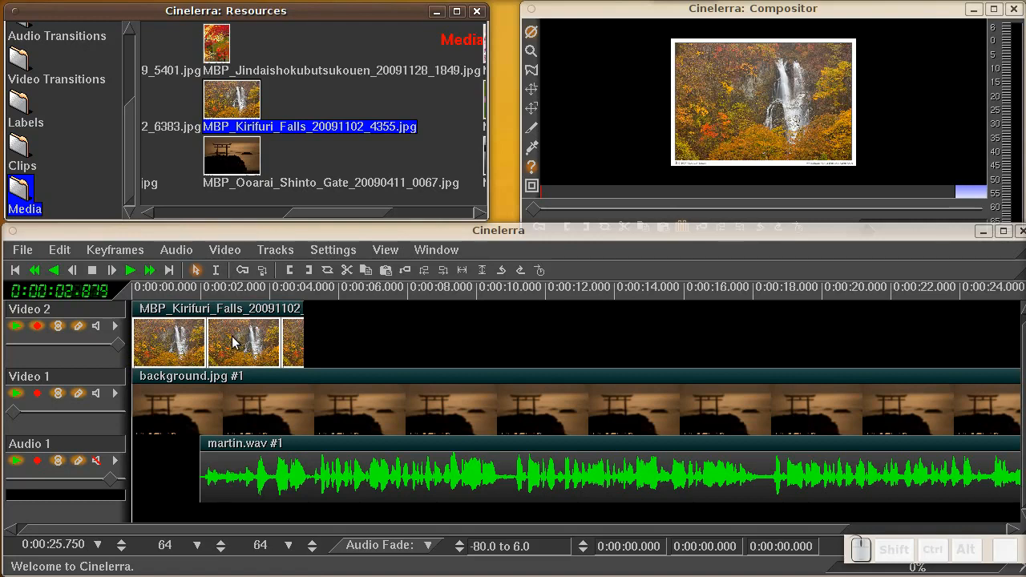
Step: Move the Kirifuri Falls clip on Video 2 so that it starts at about 3.7 seconds
{"action": "key", "text": "Home"}
{"action": "left_click", "coordinate": [233, 307]}
{"action": "left_click", "coordinate": [214, 270]}
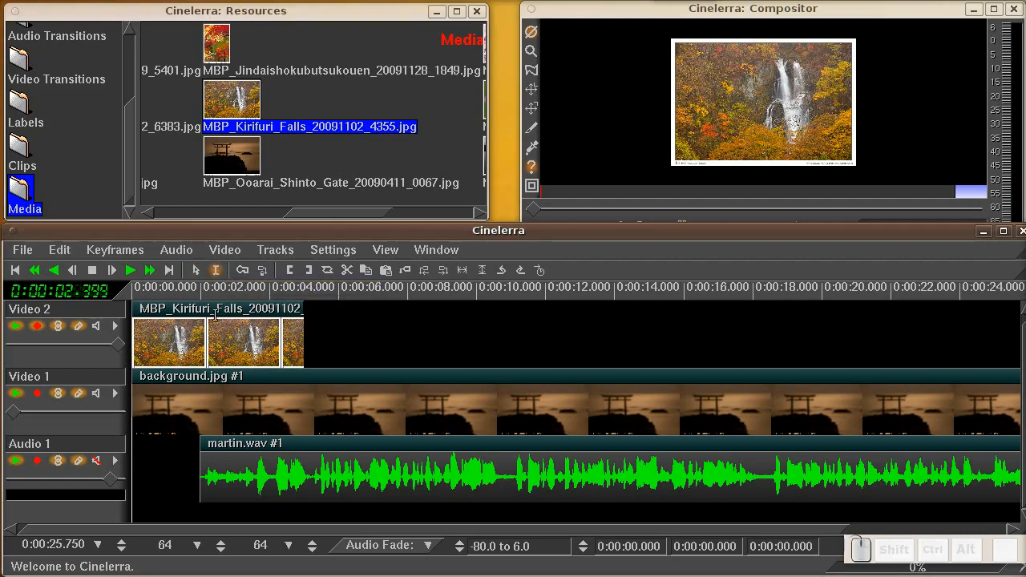
{"action": "left_click", "coordinate": [195, 270]}
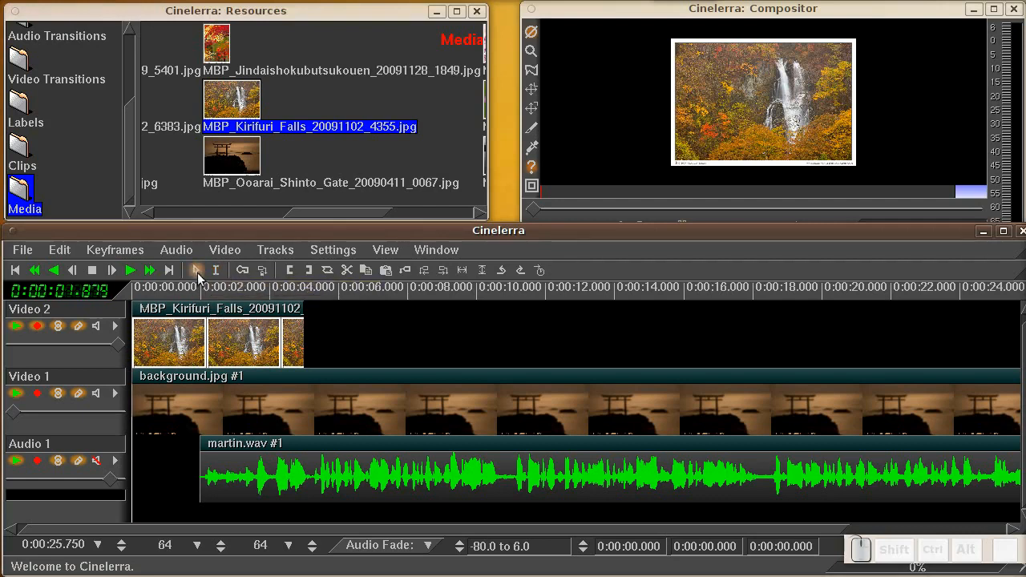
{"action": "left_click_drag", "start_coordinate": [211, 314], "coordinate": [338, 341]}
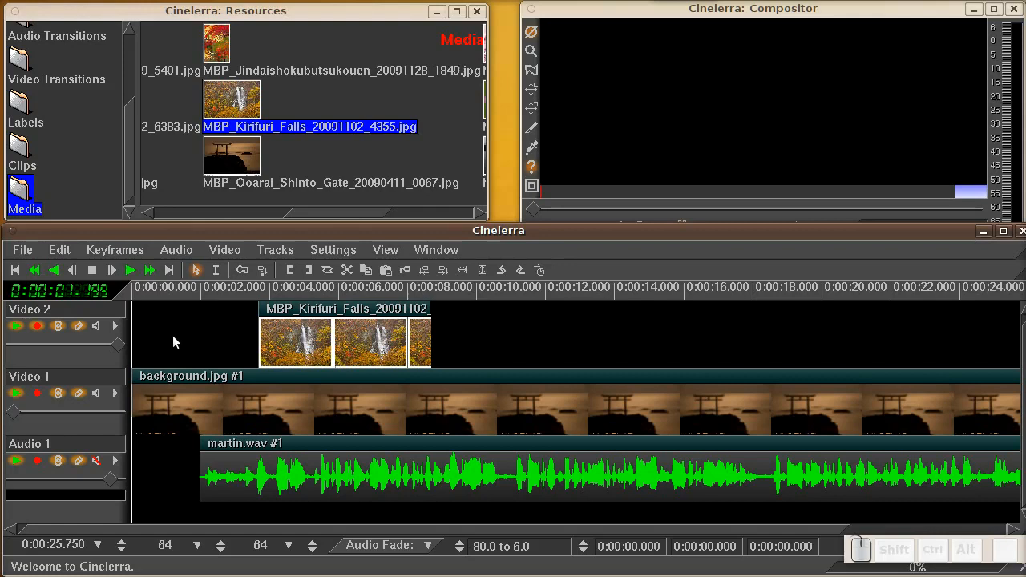
Step: Play the timeline to preview the Kirifuri Falls photo over the blurred background
{"action": "left_click", "coordinate": [130, 270]}
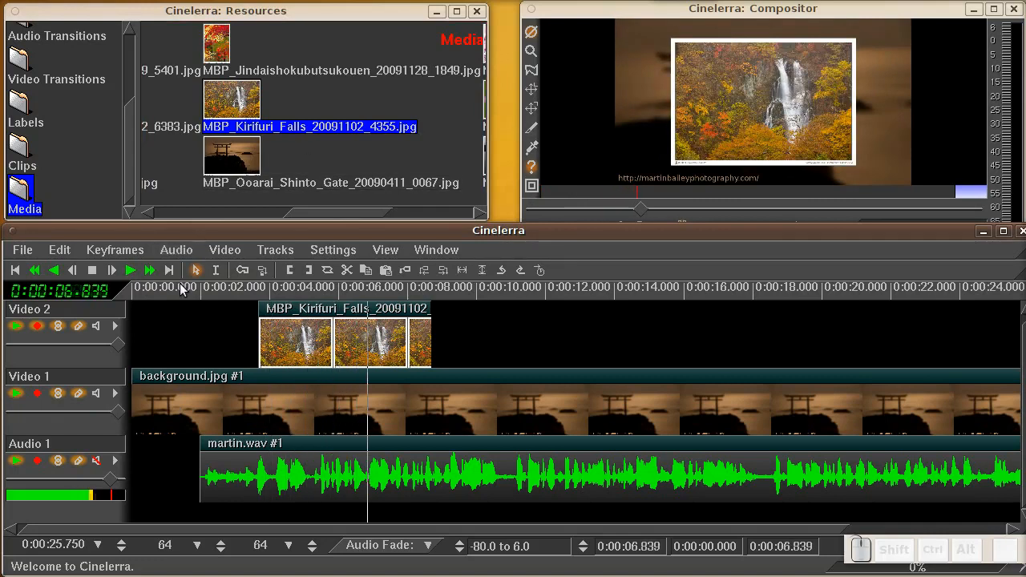
{"action": "left_click", "coordinate": [93, 271]}
{"action": "left_click", "coordinate": [131, 271]}
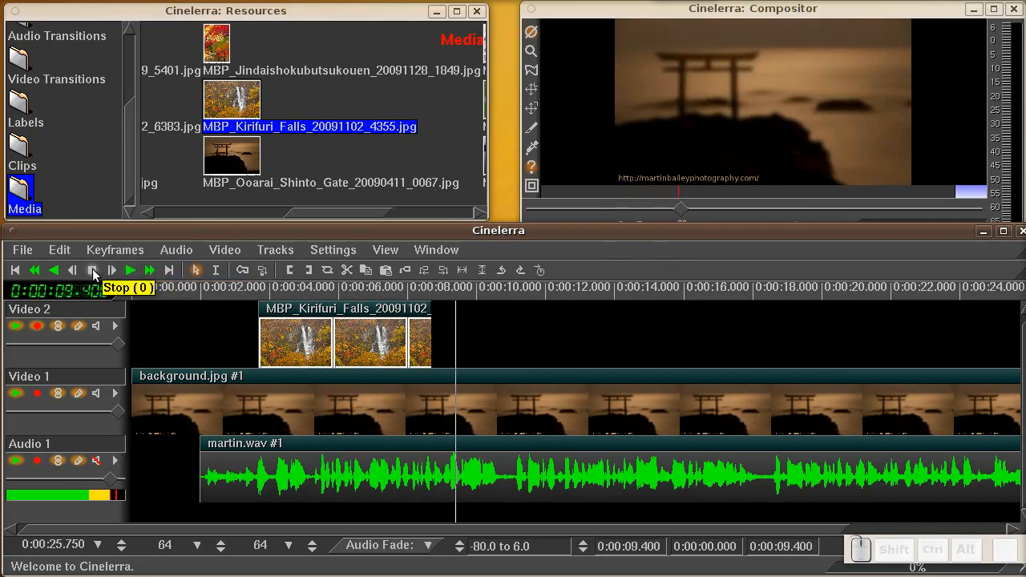
{"action": "left_click", "coordinate": [93, 271]}
Step: Extend the end of the Kirifuri Falls clip on Video 2 to about 11.5 seconds
{"action": "left_click", "coordinate": [248, 294]}
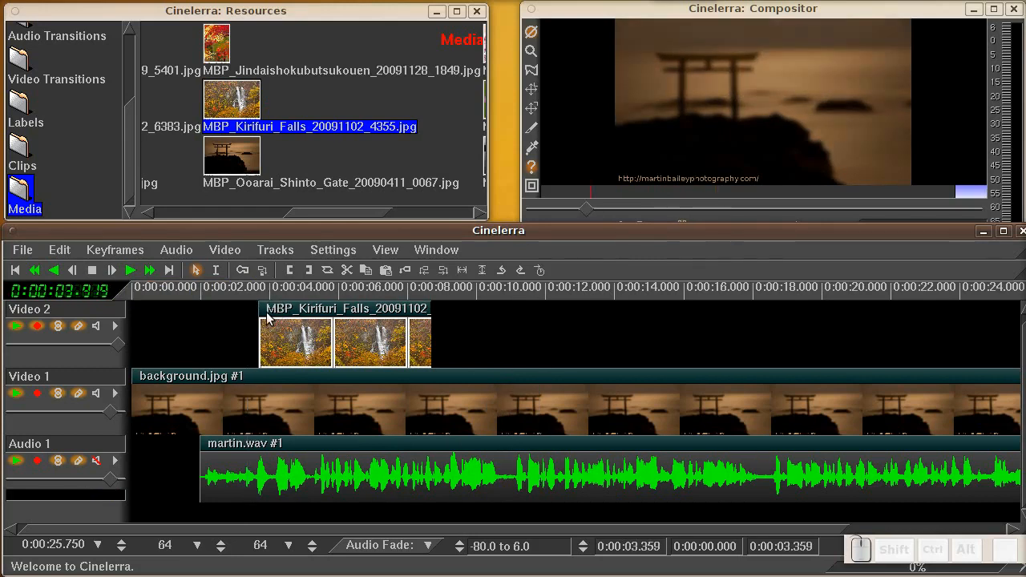
{"action": "left_click_drag", "start_coordinate": [431, 337], "coordinate": [527, 337]}
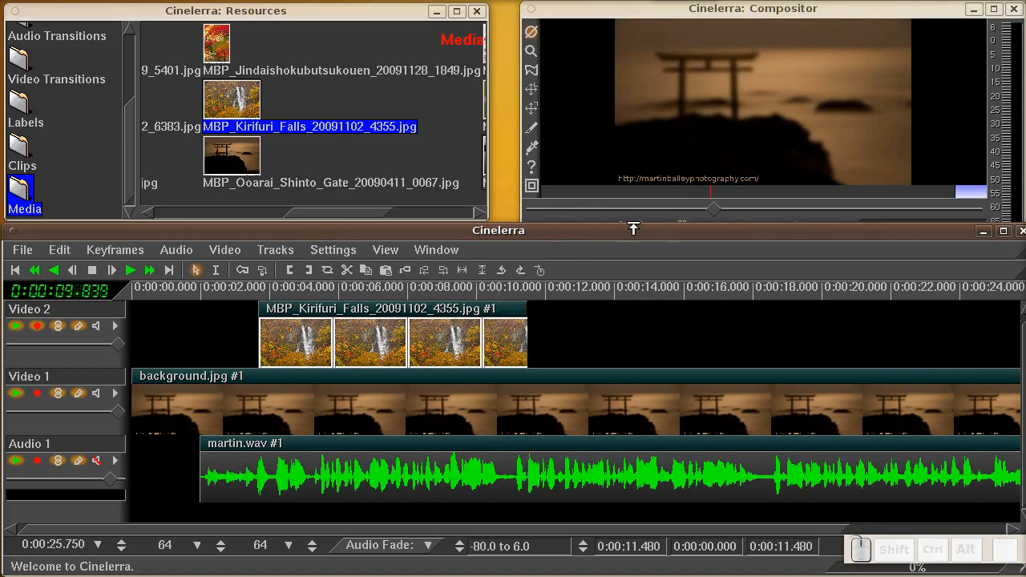
Step: Try shifting the Kirifuri Falls photo off-centre at about 9.2 seconds with the compositor's projector tool
{"action": "left_click", "coordinate": [649, 12]}
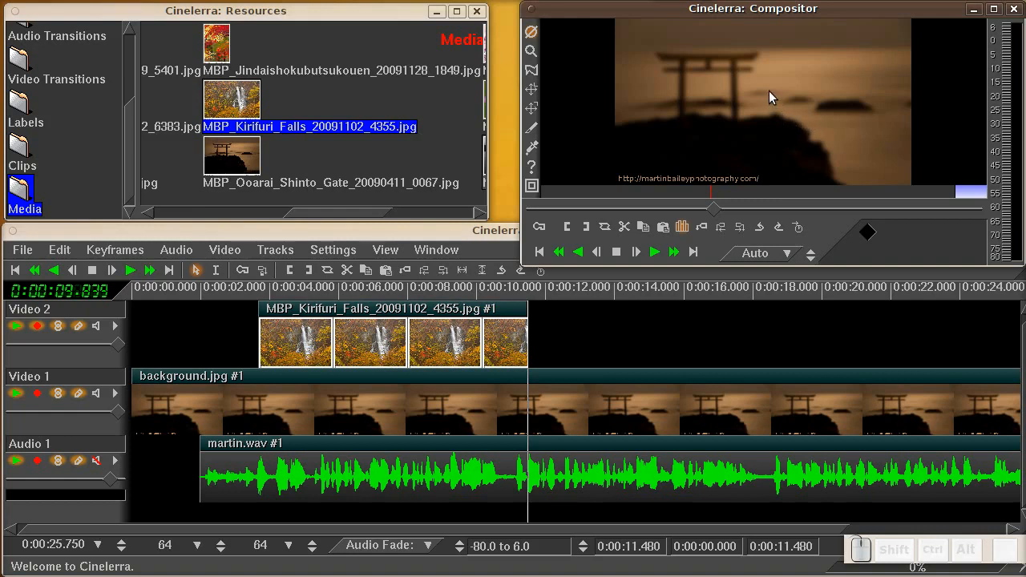
{"action": "left_click", "coordinate": [532, 90]}
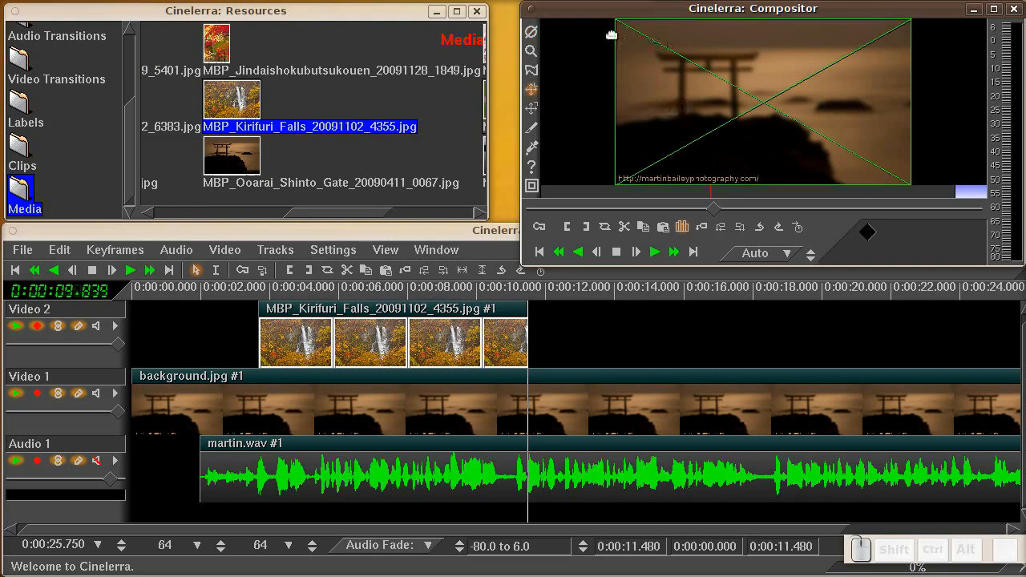
{"action": "left_click", "coordinate": [532, 109]}
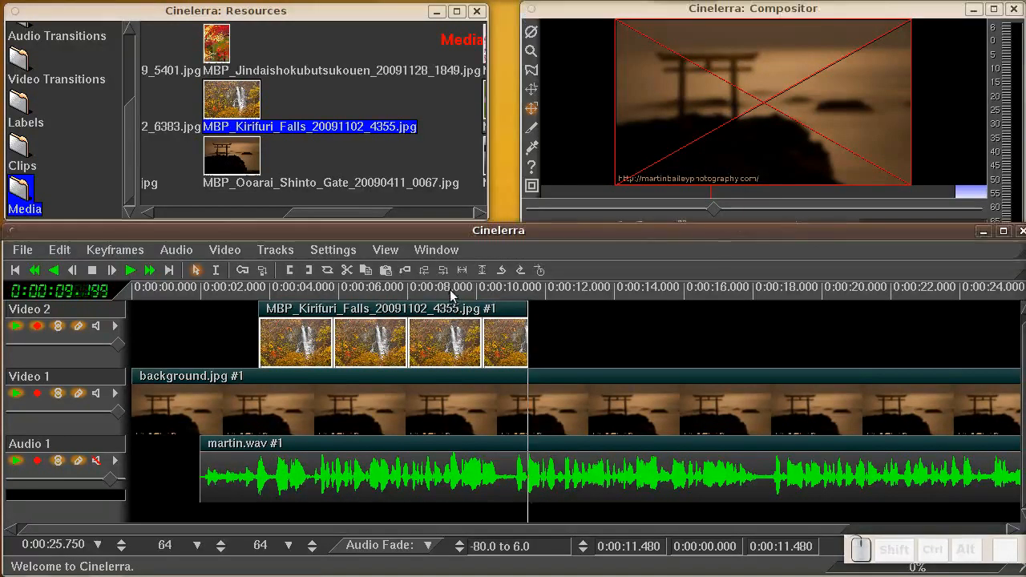
{"action": "left_click", "coordinate": [450, 289]}
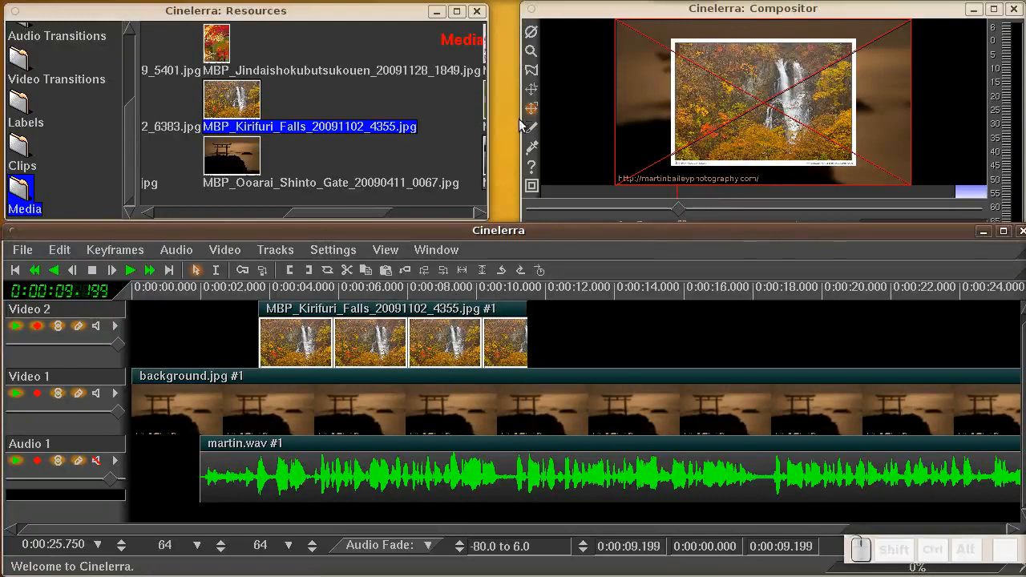
{"action": "left_click_drag", "start_coordinate": [754, 103], "coordinate": [776, 88]}
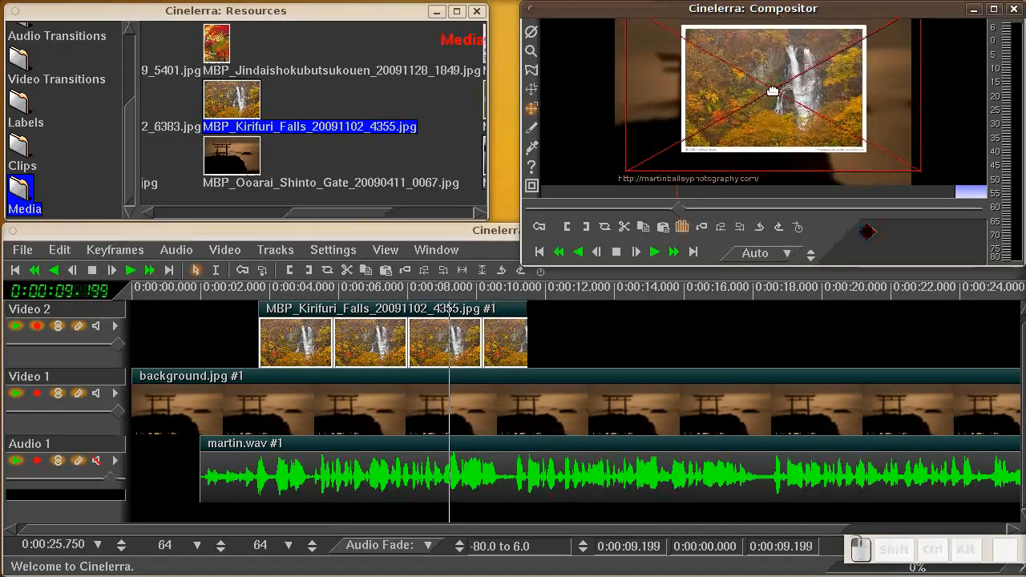
Step: Show the projector's tool info and centre the Kirifuri Falls photo horizontally and vertically
{"action": "left_click", "coordinate": [532, 167]}
{"action": "left_click_drag", "start_coordinate": [30, 36], "coordinate": [409, 118]}
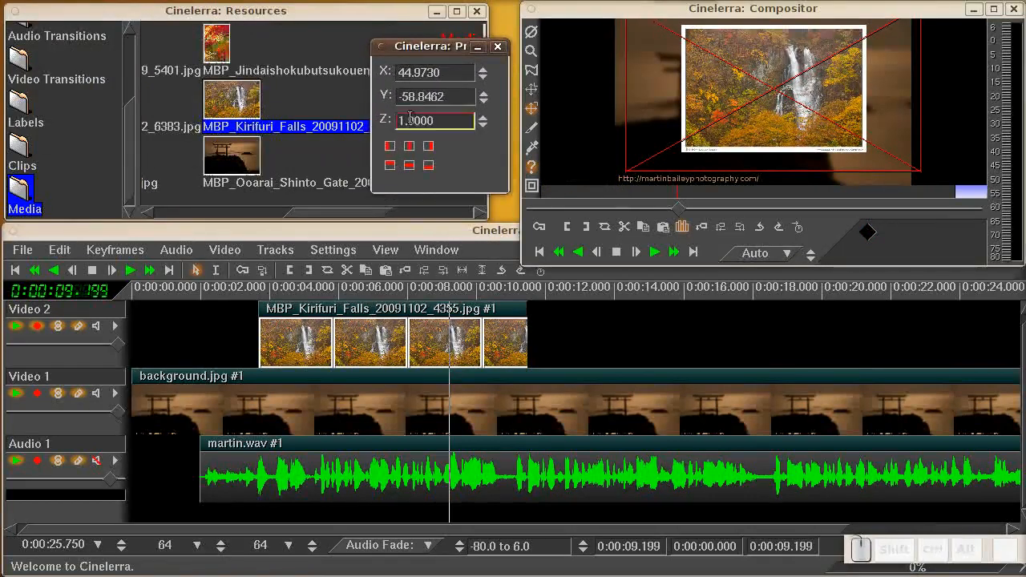
{"action": "left_click", "coordinate": [409, 146]}
{"action": "left_click", "coordinate": [411, 166]}
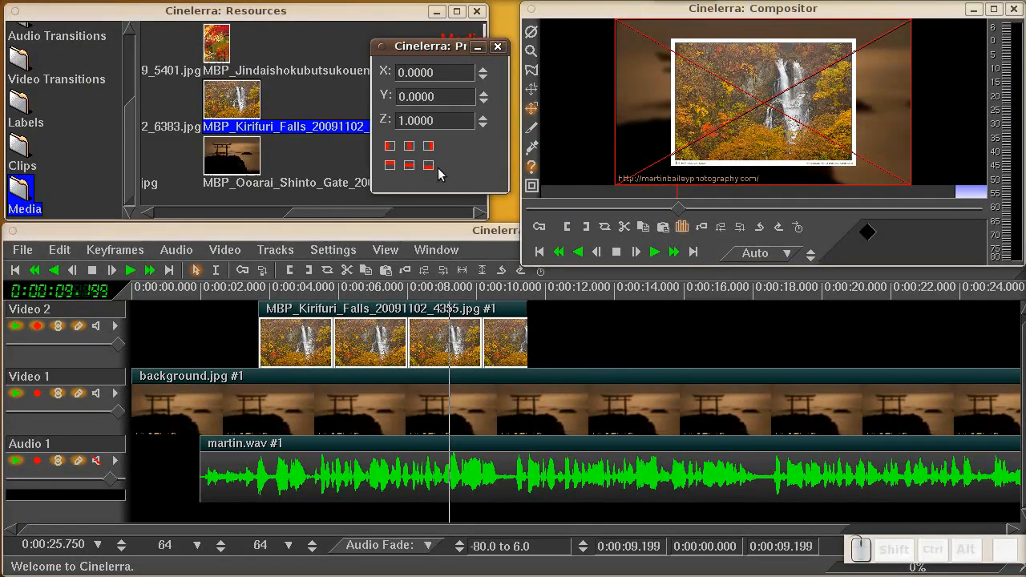
{"action": "left_click", "coordinate": [434, 78]}
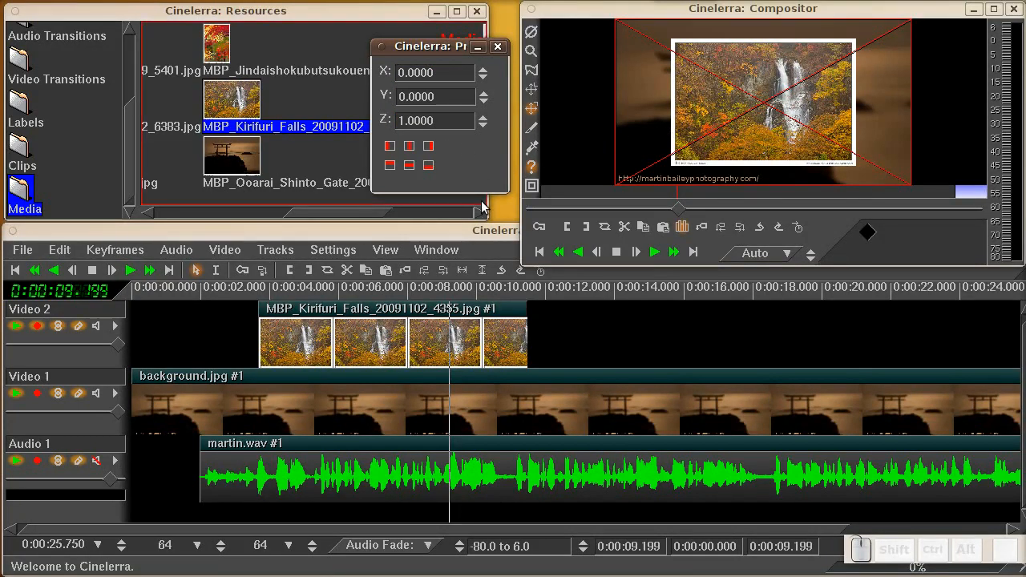
Step: Display the Projector Z curves on the timeline's video tracks through the overlays window, and close that window
{"action": "left_click", "coordinate": [337, 230]}
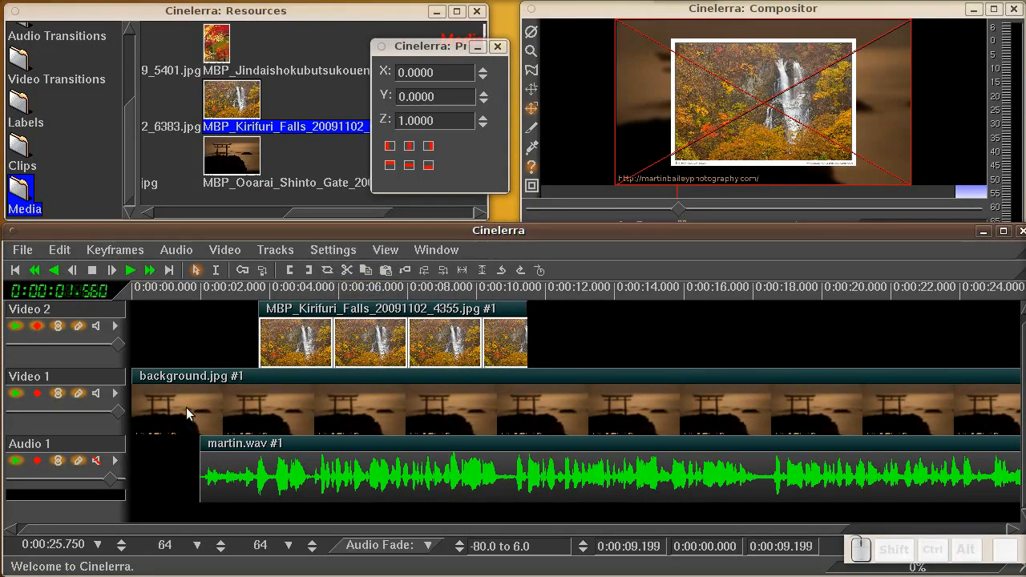
{"action": "left_click", "coordinate": [385, 251]}
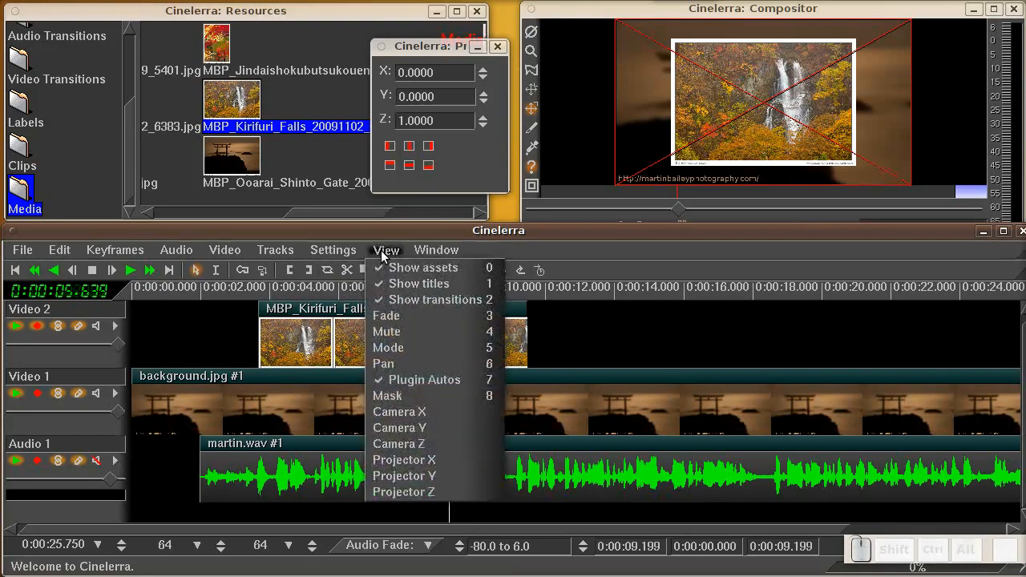
{"action": "mouse_move", "coordinate": [439, 251]}
{"action": "left_click", "coordinate": [455, 315]}
{"action": "left_click_drag", "start_coordinate": [43, 110], "coordinate": [64, 160]}
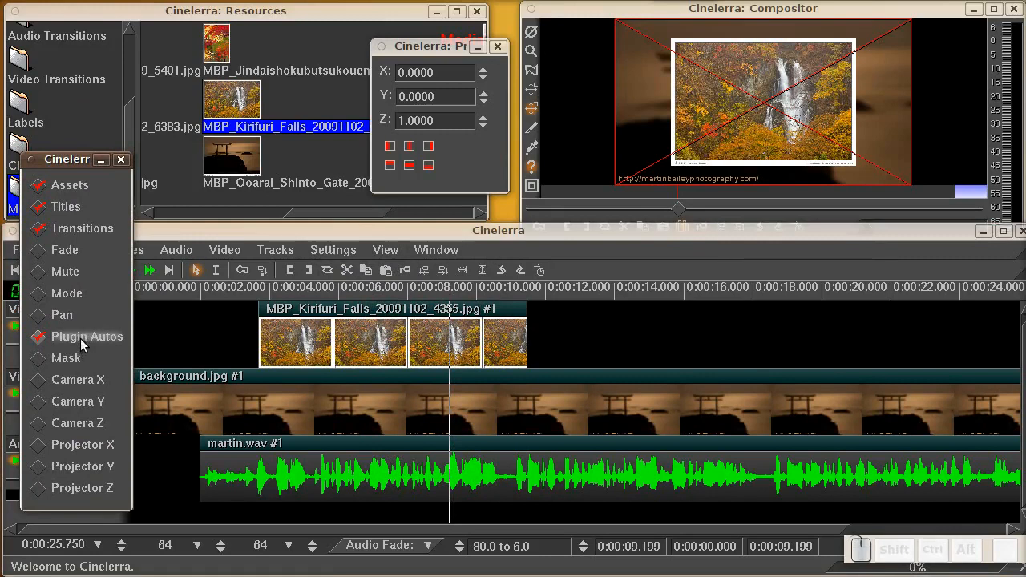
{"action": "left_click", "coordinate": [38, 488]}
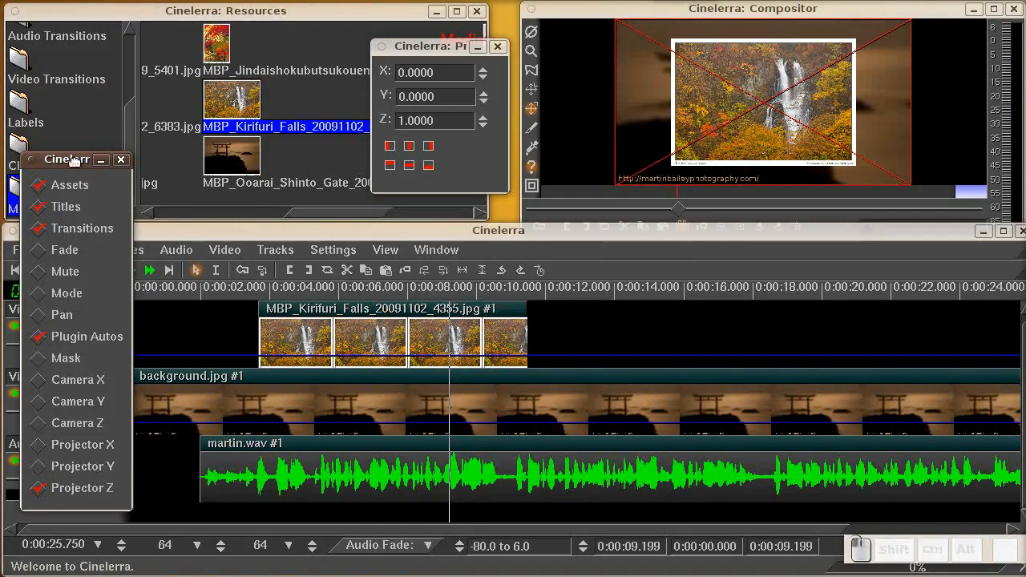
{"action": "left_click", "coordinate": [120, 159]}
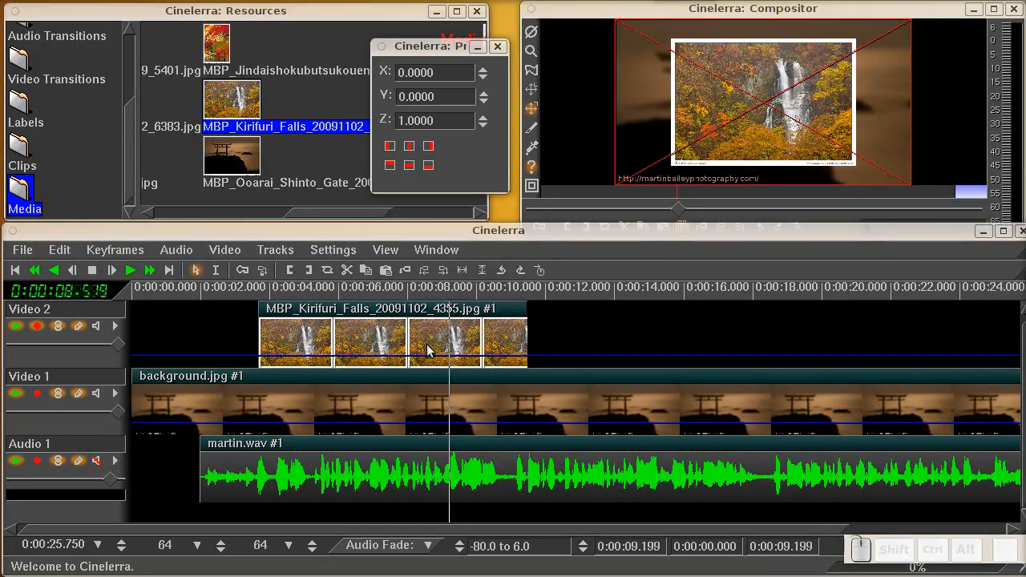
Step: Add Video 2 Projector Z keyframes at about 5.8 seconds on the existing level and at 3.439 seconds lowered to 0.00
{"action": "left_click", "coordinate": [331, 356]}
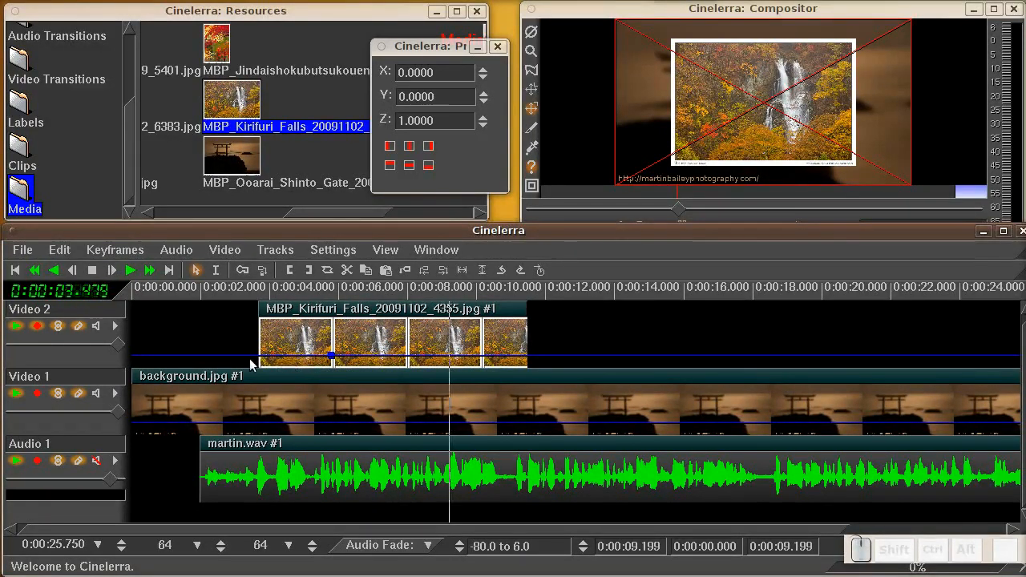
{"action": "left_click_drag", "start_coordinate": [257, 360], "coordinate": [253, 381]}
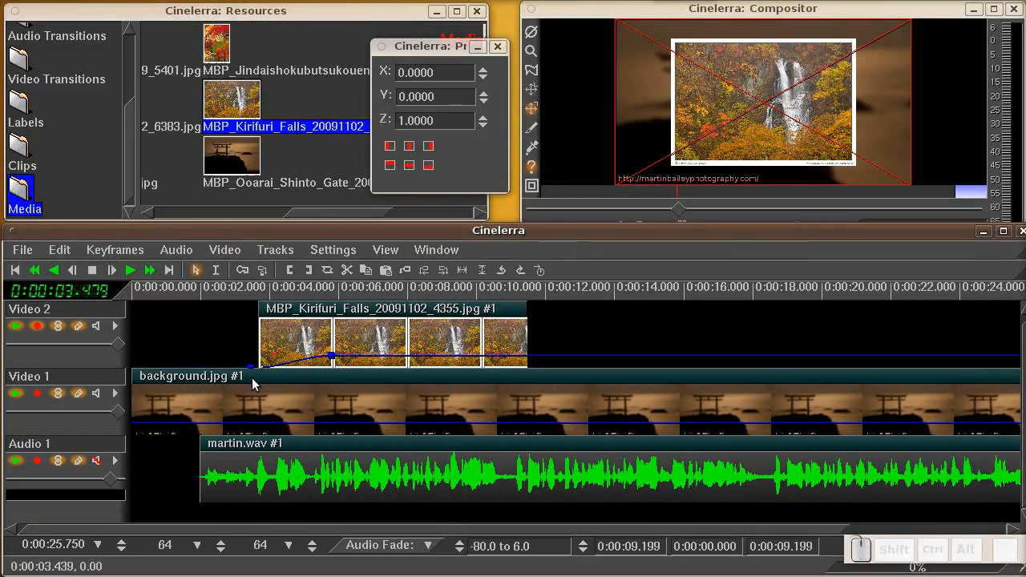
Step: Check the photo's zoom in the compositor at about 7.4, 5.4, 3.9 and 3.2 seconds
{"action": "left_click", "coordinate": [386, 291]}
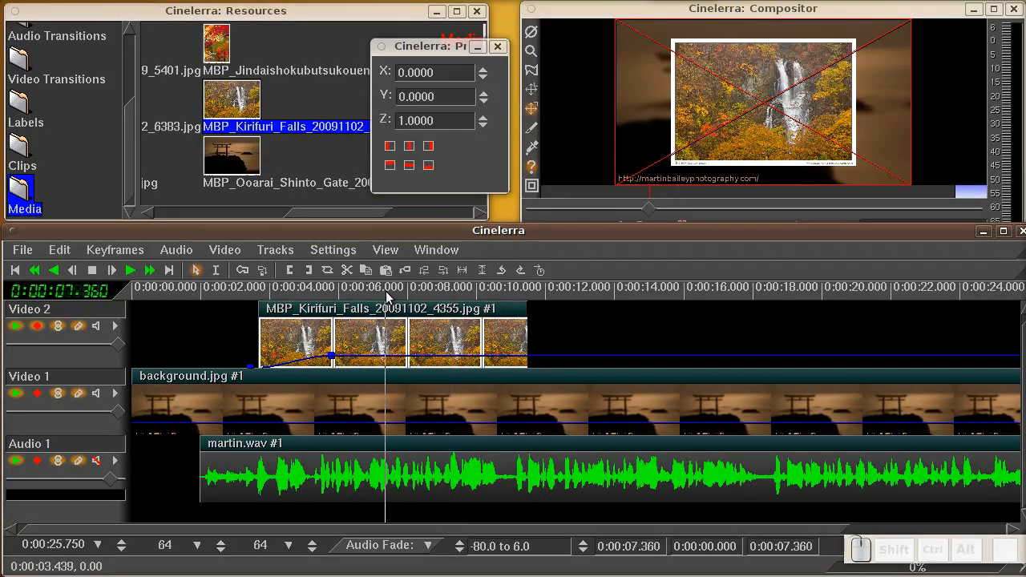
{"action": "left_click", "coordinate": [320, 290]}
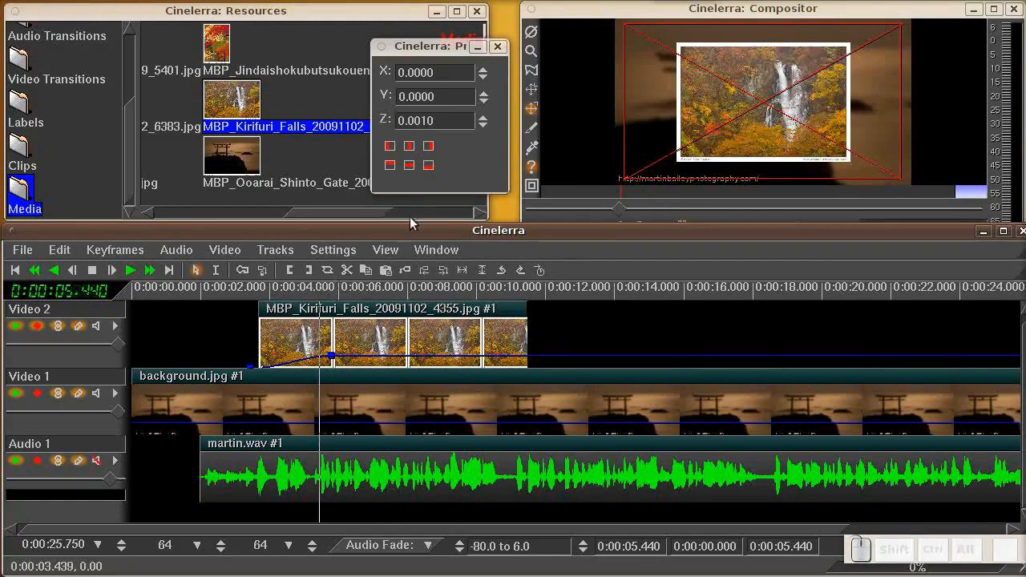
{"action": "left_click", "coordinate": [267, 291]}
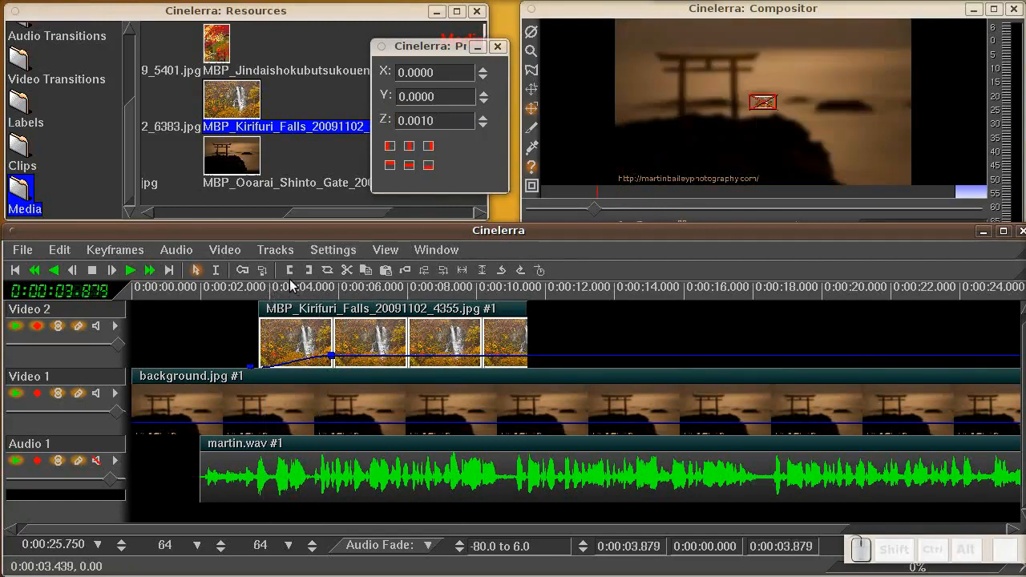
{"action": "left_click", "coordinate": [243, 289]}
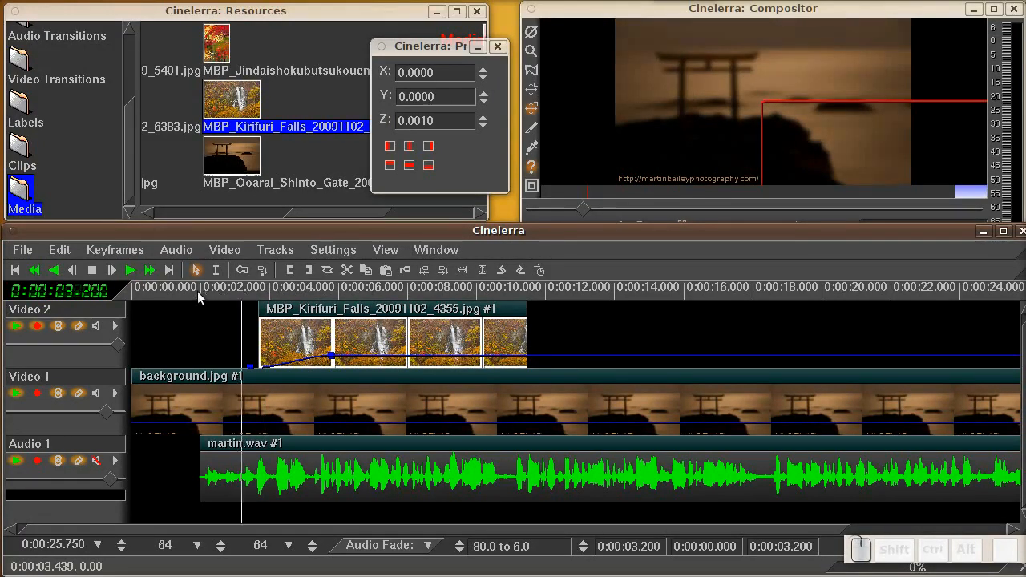
Step: Hide the projector's tool info and play the timeline from about 1.5 seconds to preview the photo's zoom-in
{"action": "left_click", "coordinate": [529, 109]}
{"action": "left_click", "coordinate": [530, 165]}
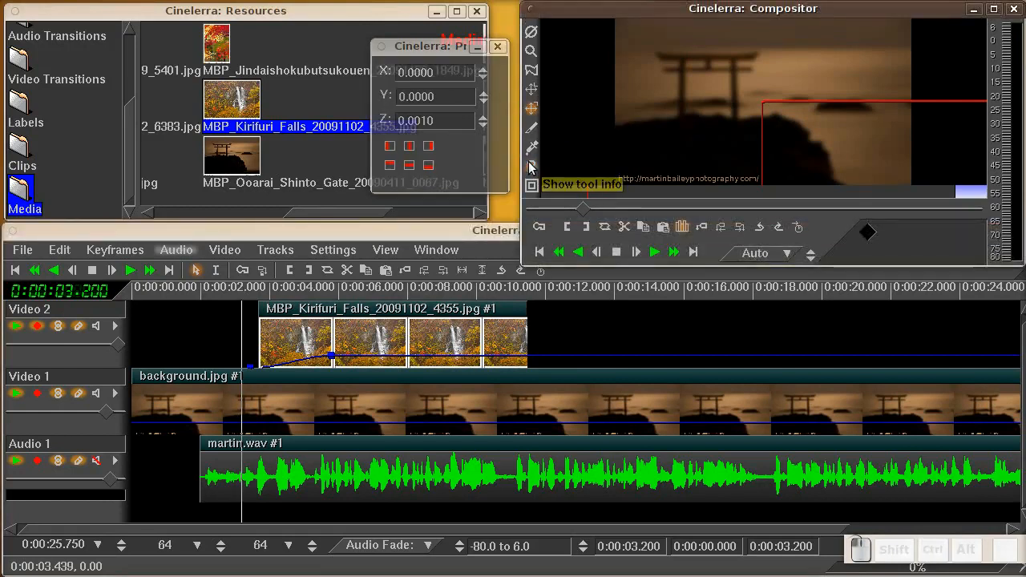
{"action": "left_click", "coordinate": [185, 290]}
{"action": "left_click", "coordinate": [121, 273]}
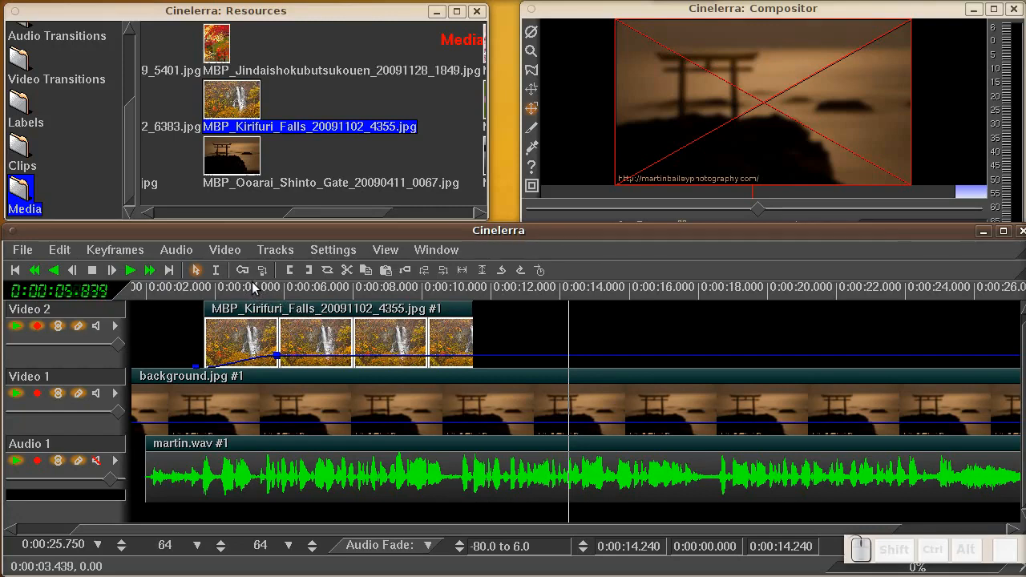
Step: Move the Kirifuri Falls clip to start at about 6.4 seconds and add Projector Z keyframes at about 8.7 seconds and, lowered to 0.00, 5.9 seconds
{"action": "left_click_drag", "start_coordinate": [329, 314], "coordinate": [418, 312]}
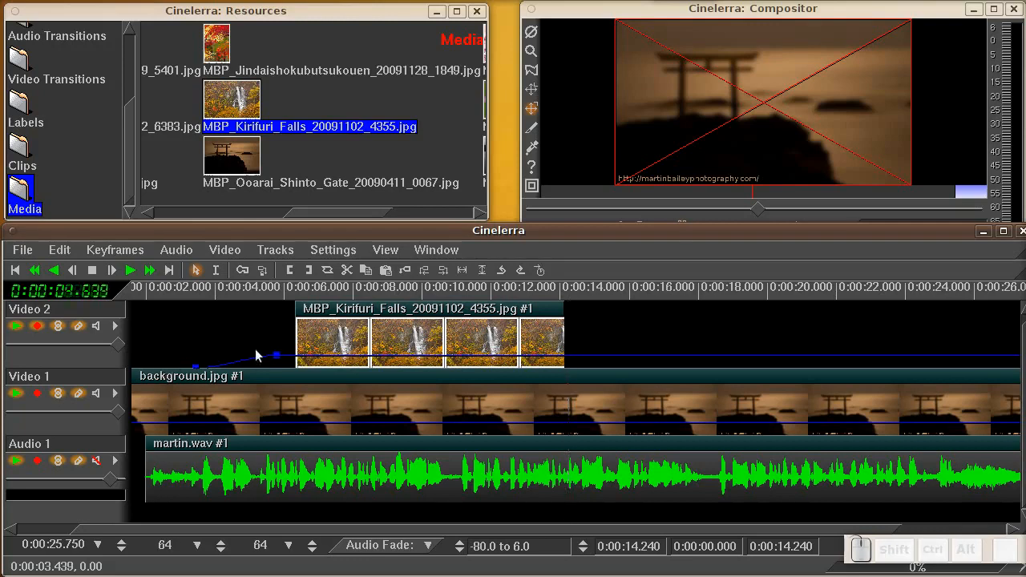
{"action": "left_click", "coordinate": [377, 355]}
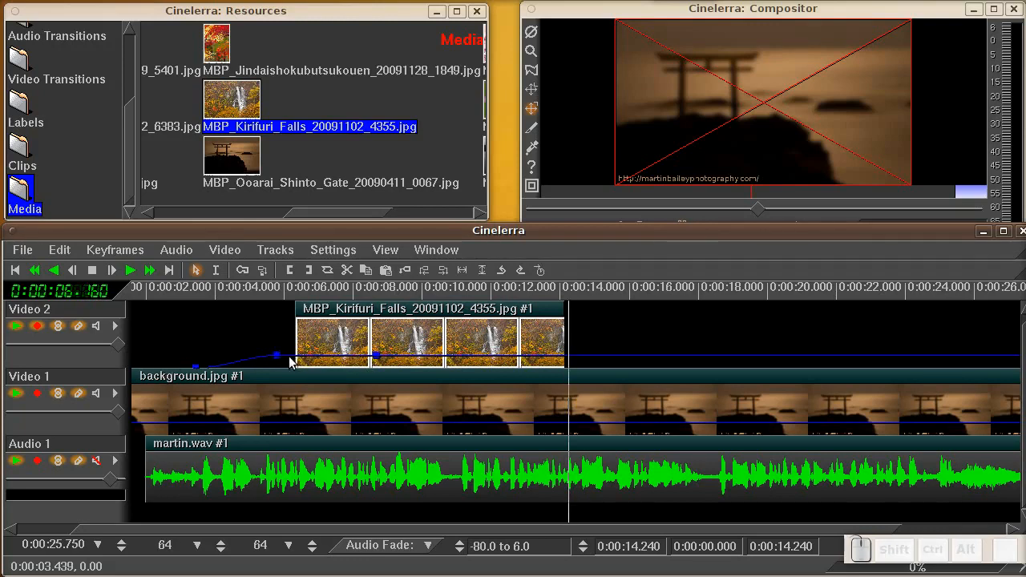
{"action": "left_click_drag", "start_coordinate": [279, 360], "coordinate": [286, 392]}
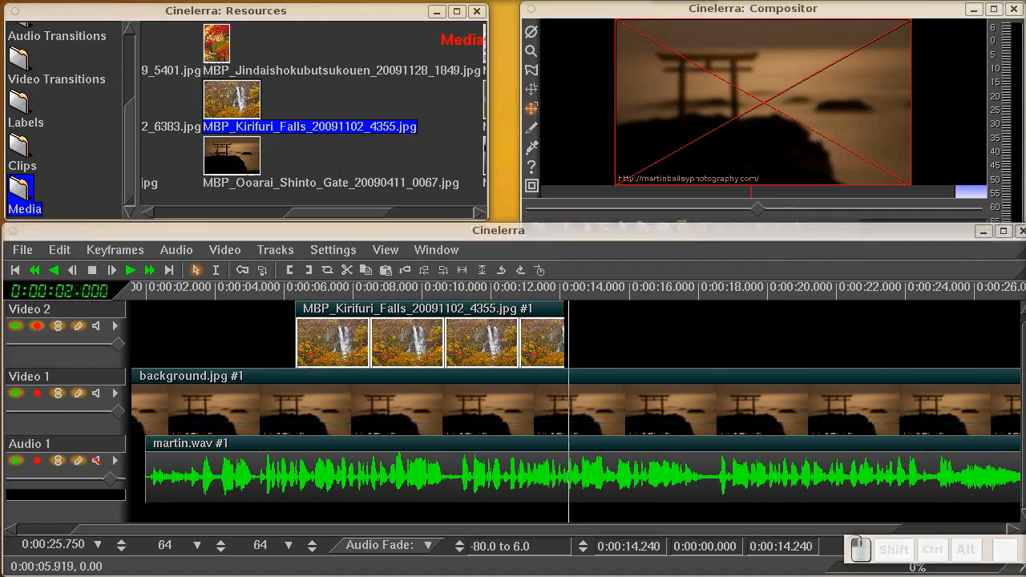
Step: Fade out the Kirifuri Falls clip on Video 2 by 14.320 seconds and play from about 5.5 seconds to preview it
{"action": "key", "text": "3"}
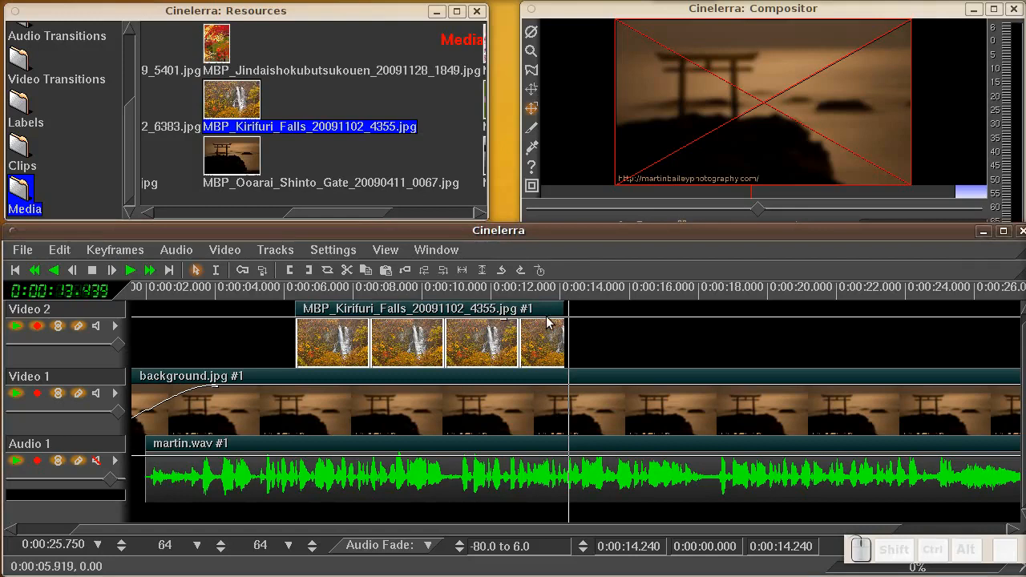
{"action": "left_click_drag", "start_coordinate": [571, 321], "coordinate": [573, 379]}
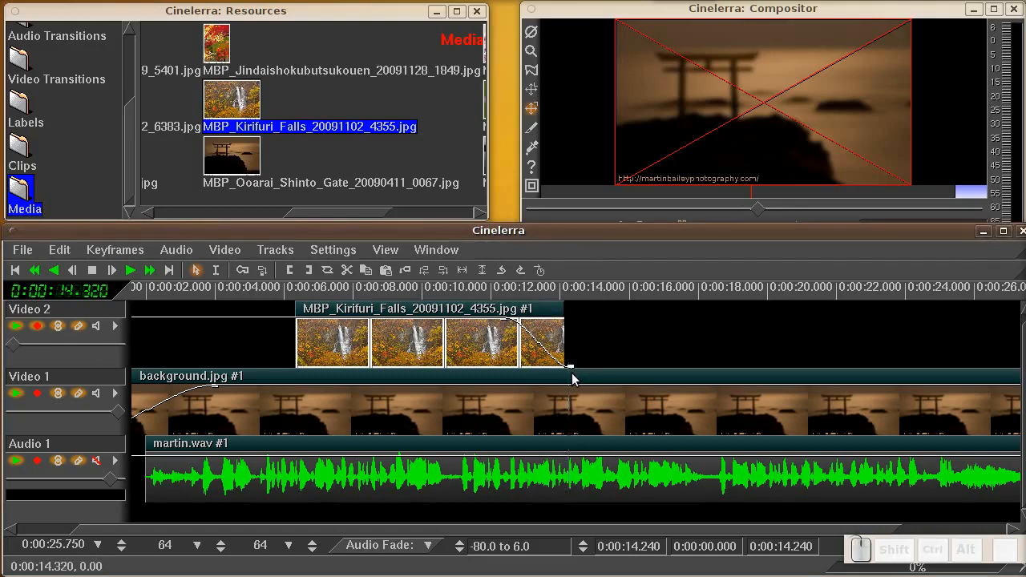
{"action": "left_click", "coordinate": [267, 288]}
{"action": "left_click", "coordinate": [125, 266]}
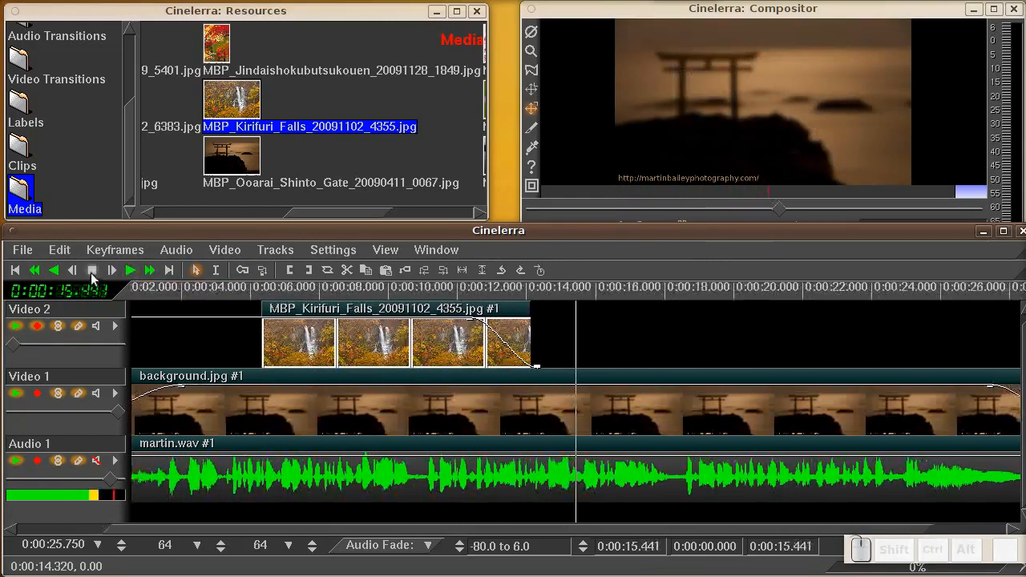
{"action": "left_click", "coordinate": [93, 272]}
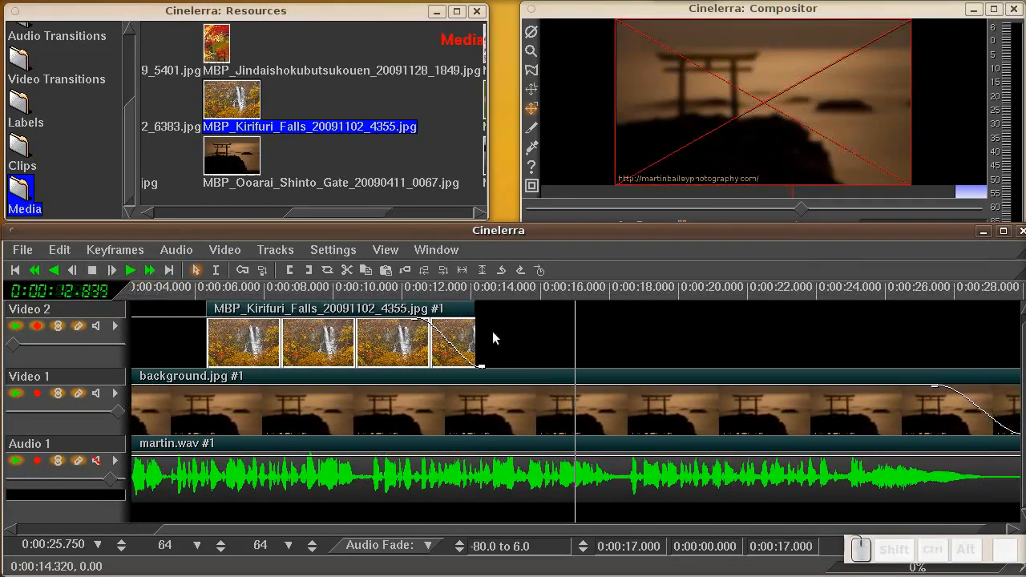
Step: Extend the end of the Kirifuri Falls clip to 15.839 seconds and add a third video track
{"action": "left_click_drag", "start_coordinate": [467, 333], "coordinate": [542, 370]}
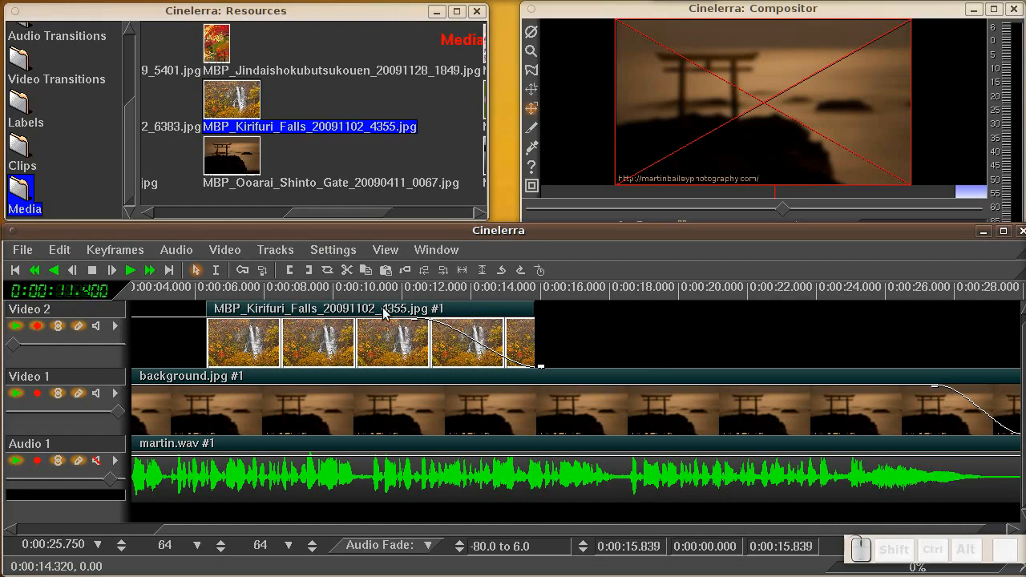
{"action": "left_click", "coordinate": [271, 252]}
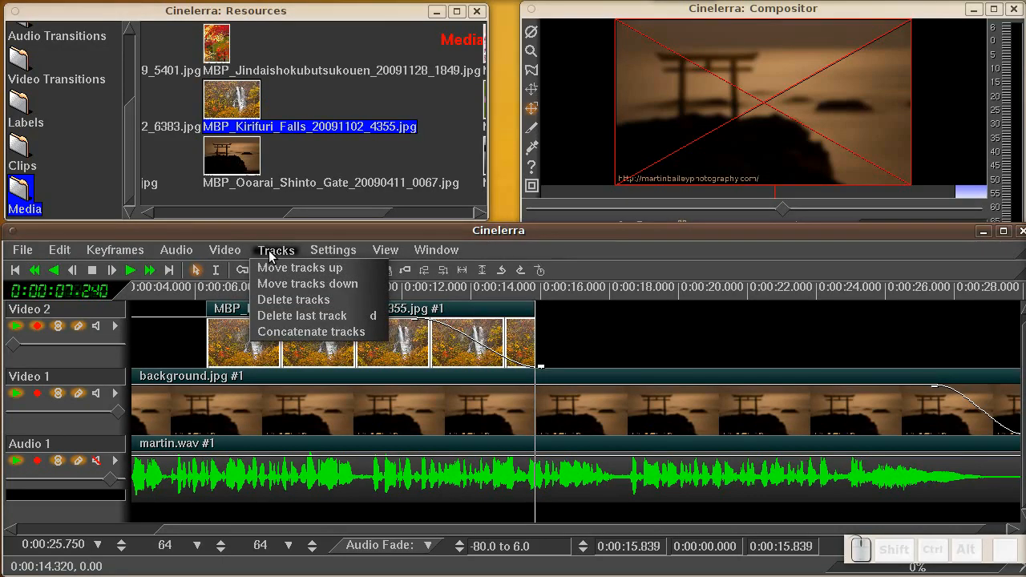
{"action": "mouse_move", "coordinate": [215, 254]}
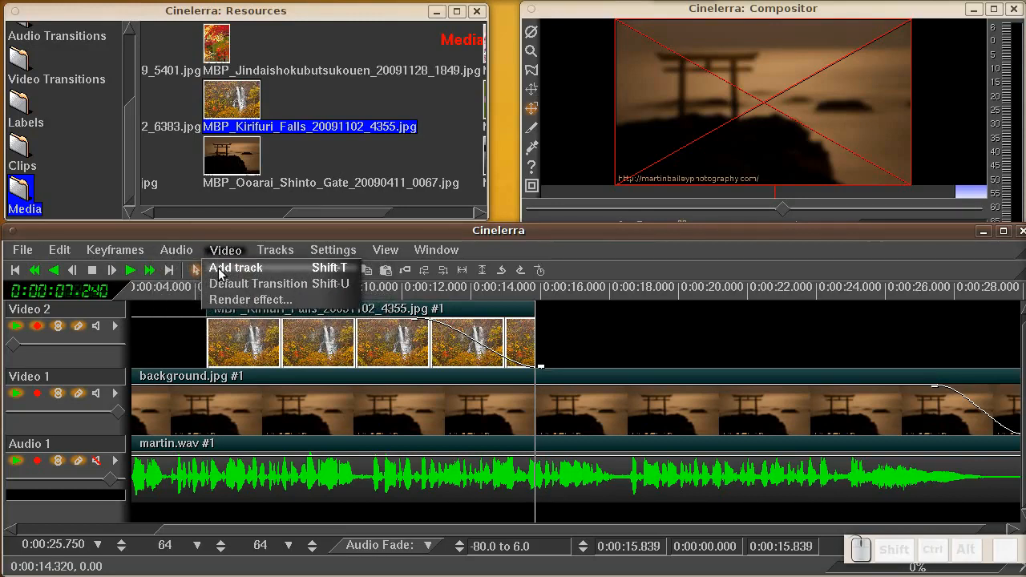
{"action": "left_click", "coordinate": [221, 273]}
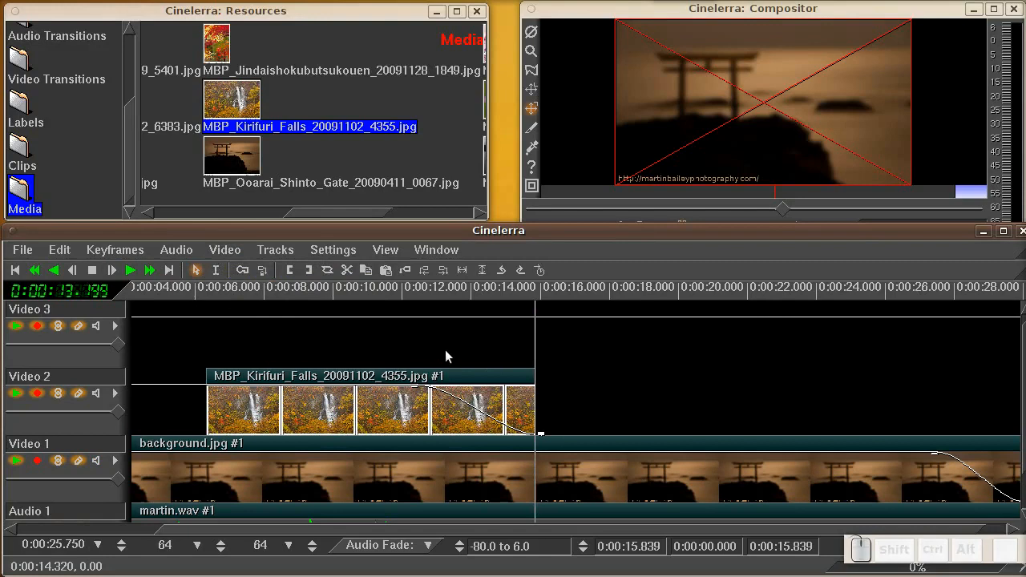
Step: Paste the MBP_Jindaishokubutsukouen_20091128_1849.jpg photo onto Video 3 at 14.400 seconds
{"action": "left_click", "coordinate": [486, 290]}
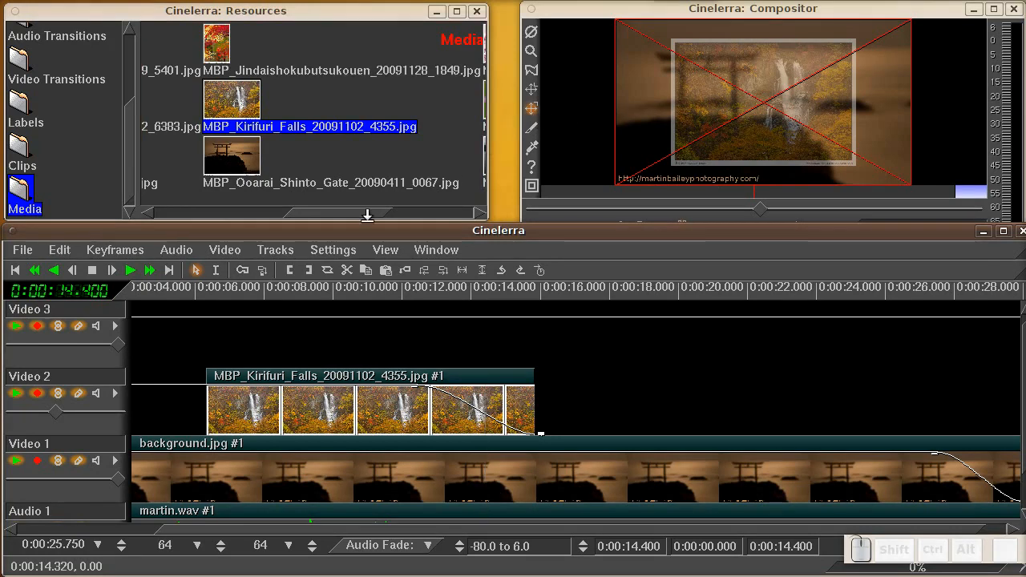
{"action": "mouse_move", "coordinate": [358, 215]}
{"action": "left_mouse_down"}
{"action": "mouse_move", "coordinate": [289, 220]}
{"action": "mouse_move", "coordinate": [439, 213]}
{"action": "mouse_move", "coordinate": [347, 211]}
{"action": "left_mouse_up"}
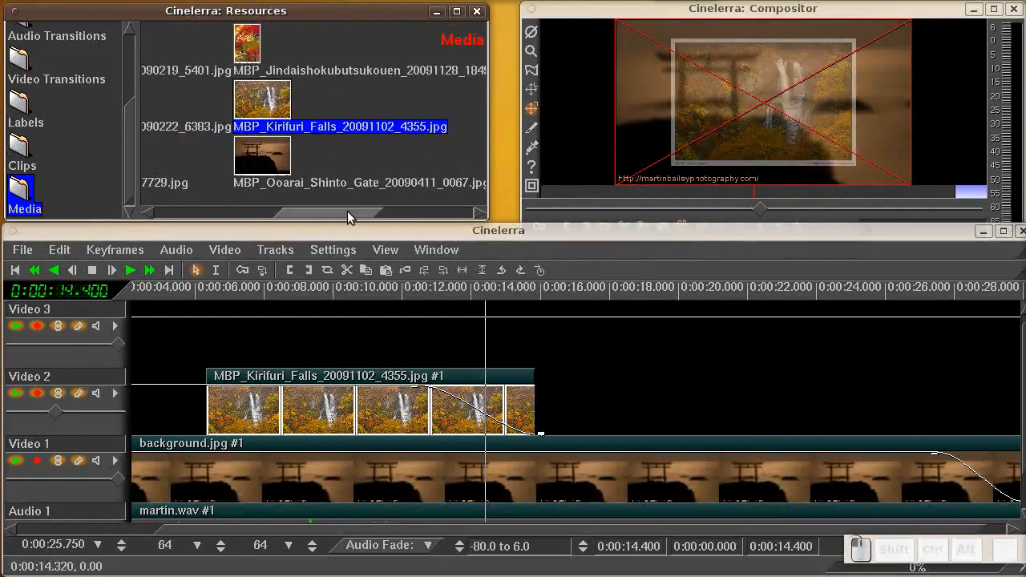
{"action": "left_click", "coordinate": [246, 54]}
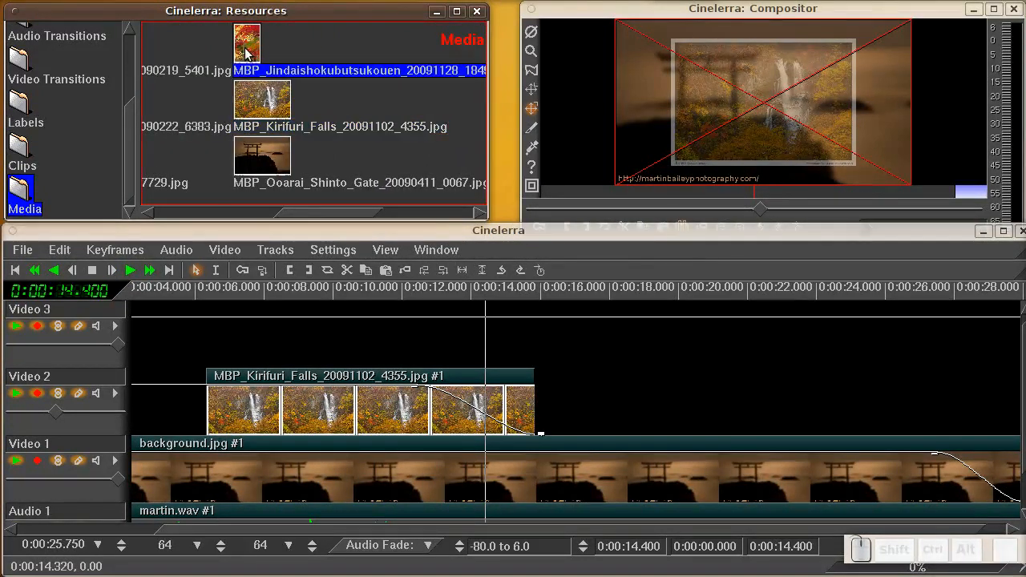
{"action": "right_click", "coordinate": [246, 54]}
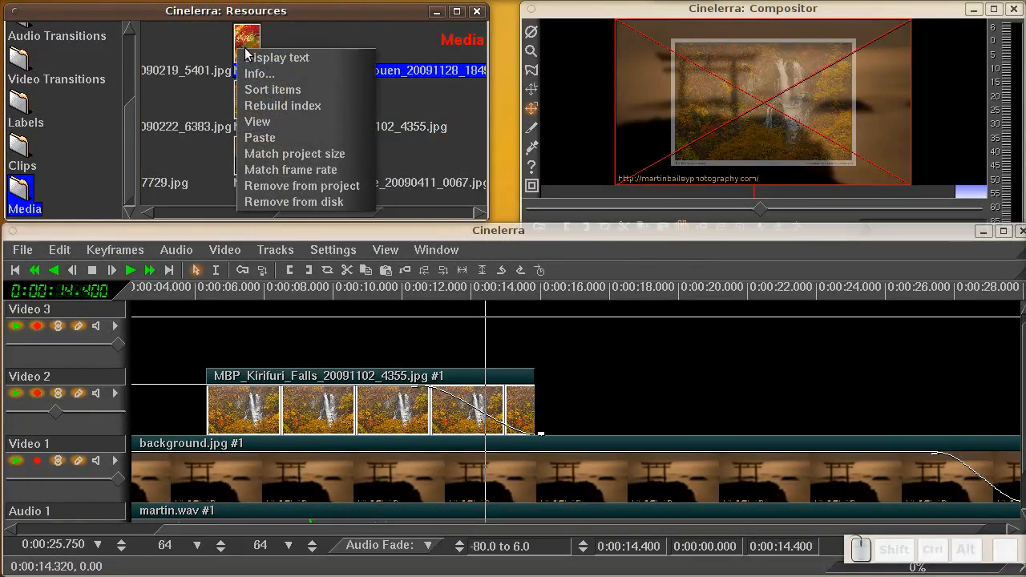
{"action": "left_click", "coordinate": [261, 138]}
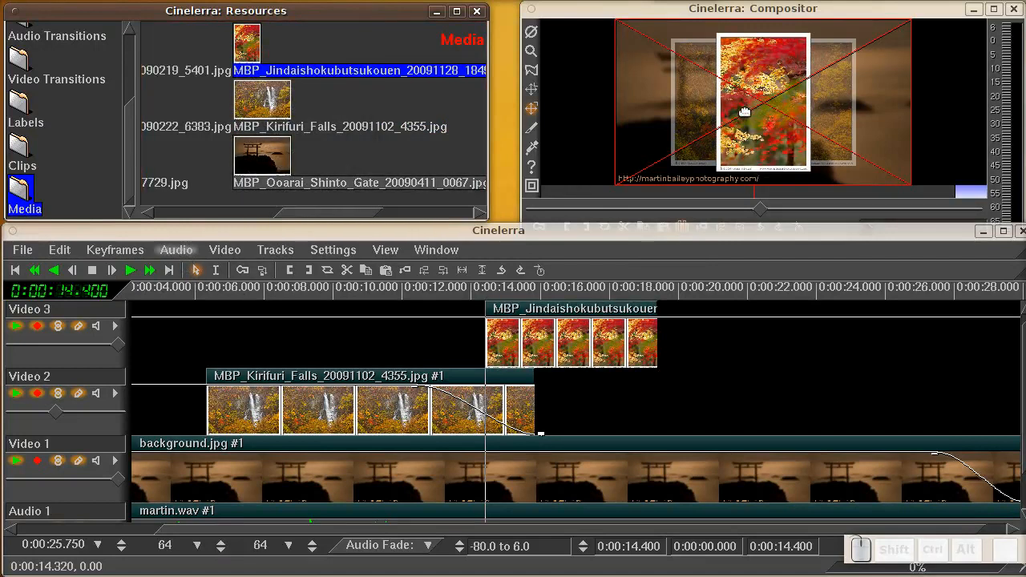
Step: Disarm Video 2, shift the maple photo's projector left to X about -314.8 and centre it vertically
{"action": "left_click_drag", "start_coordinate": [759, 93], "coordinate": [730, 94]}
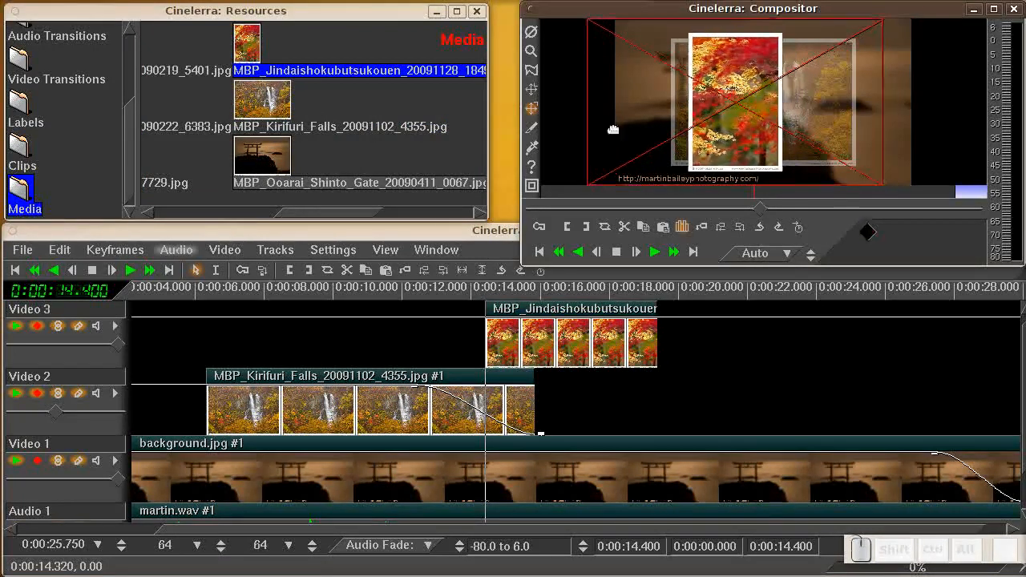
{"action": "left_click", "coordinate": [37, 394]}
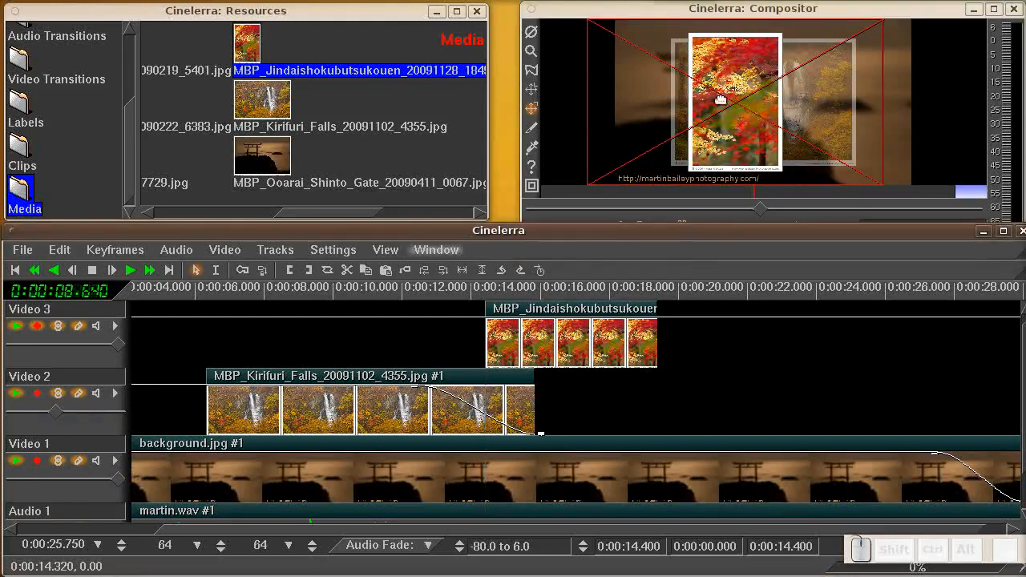
{"action": "left_click_drag", "start_coordinate": [722, 96], "coordinate": [688, 89]}
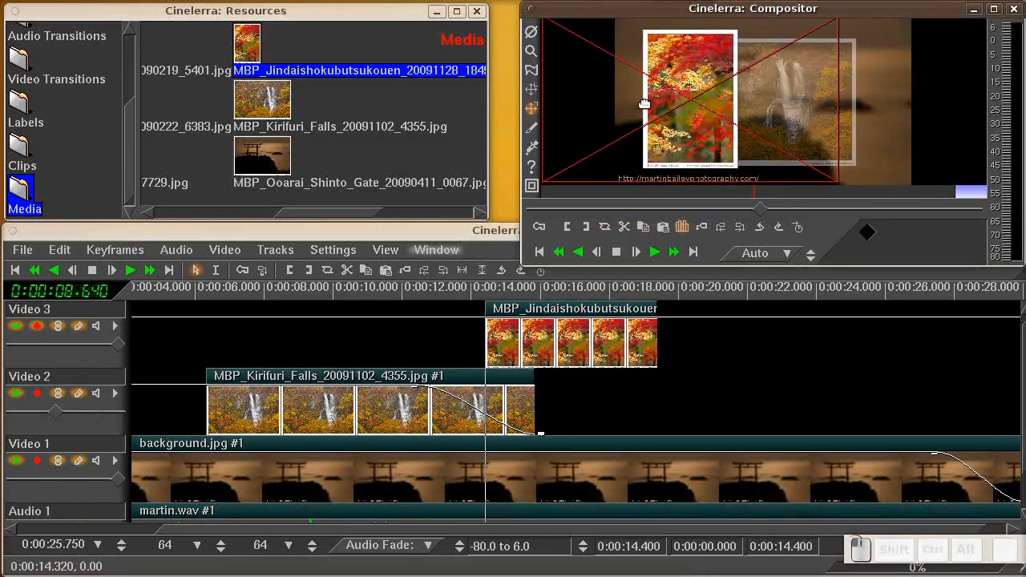
{"action": "left_click", "coordinate": [533, 166]}
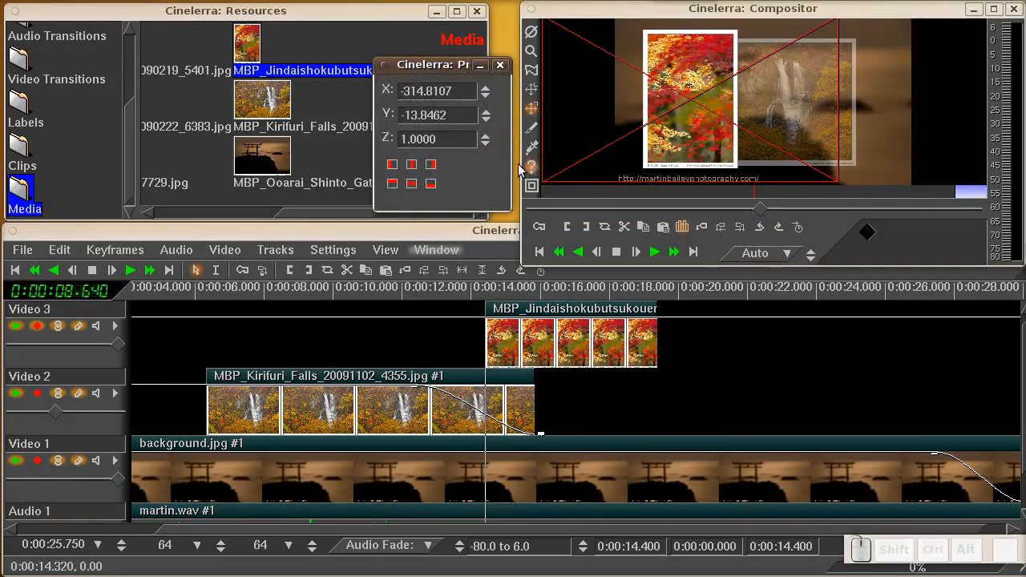
{"action": "left_click", "coordinate": [412, 184]}
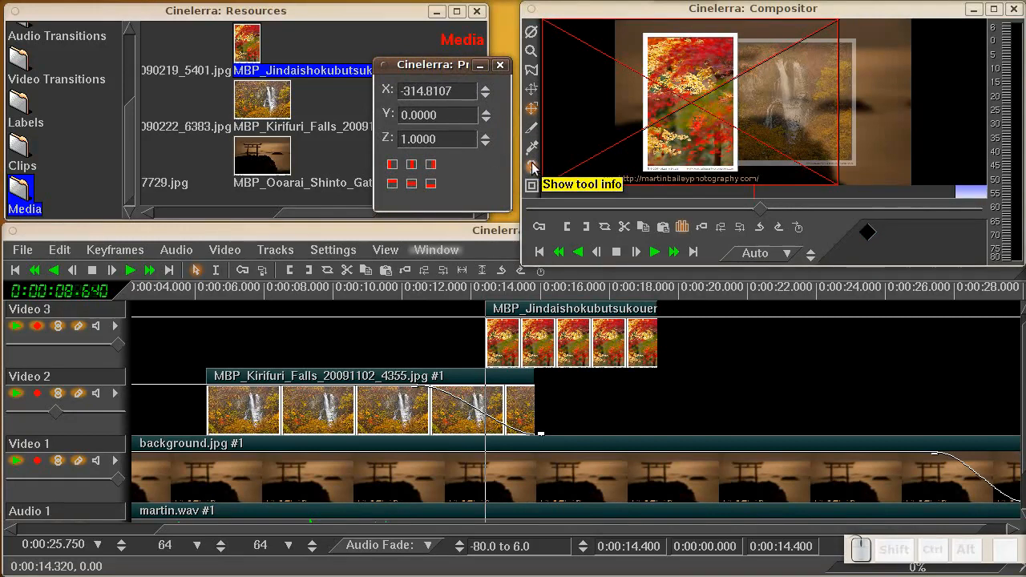
Step: Add a fourth video track above the maple photo's track
{"action": "left_click", "coordinate": [321, 241]}
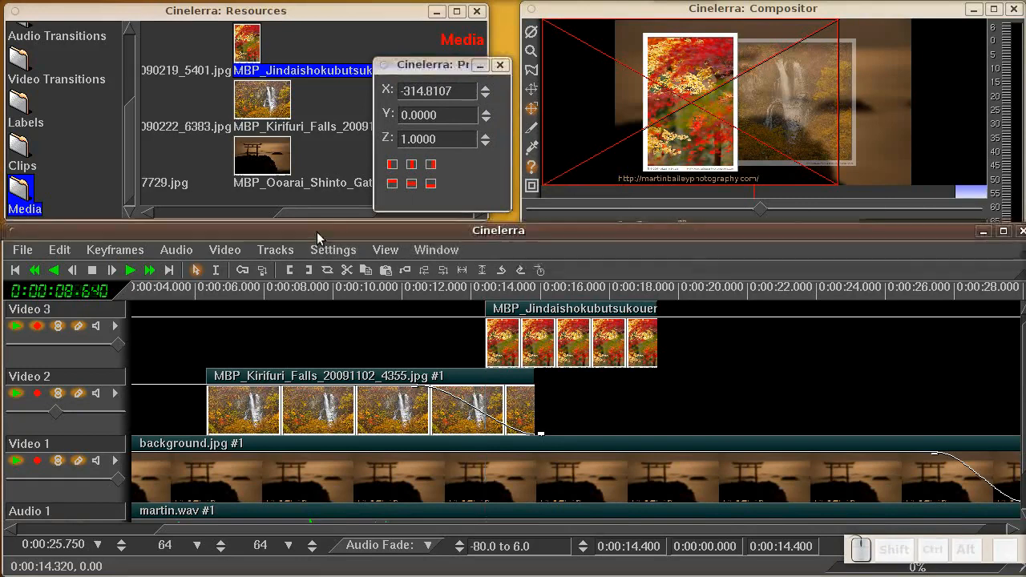
{"action": "left_click", "coordinate": [238, 251]}
{"action": "left_click", "coordinate": [237, 267]}
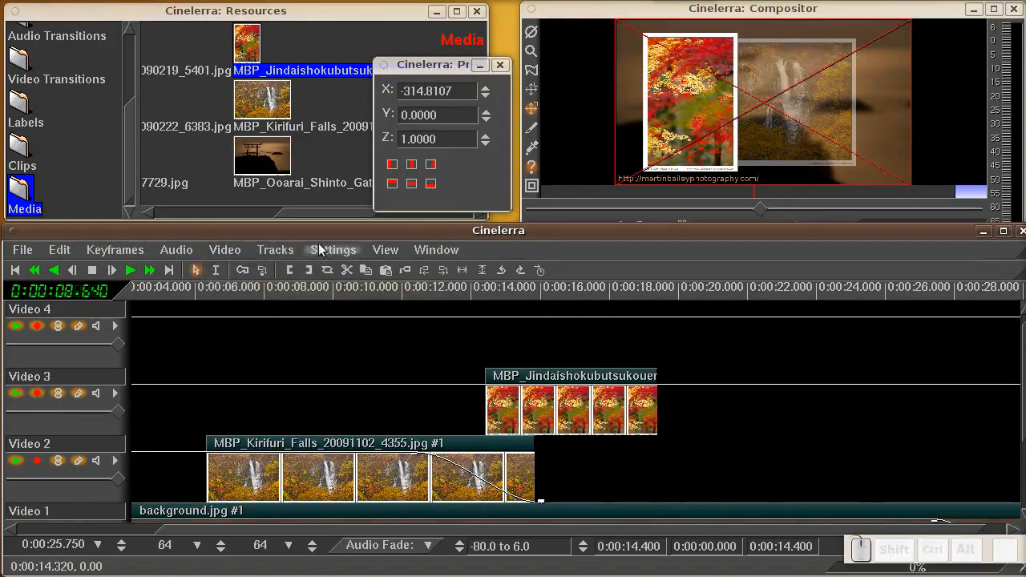
Step: Paste the MBP_Shouwakinenkouen_20091004_3602.jpg flower photo onto Video 4 at 14.400 seconds
{"action": "left_click", "coordinate": [300, 24]}
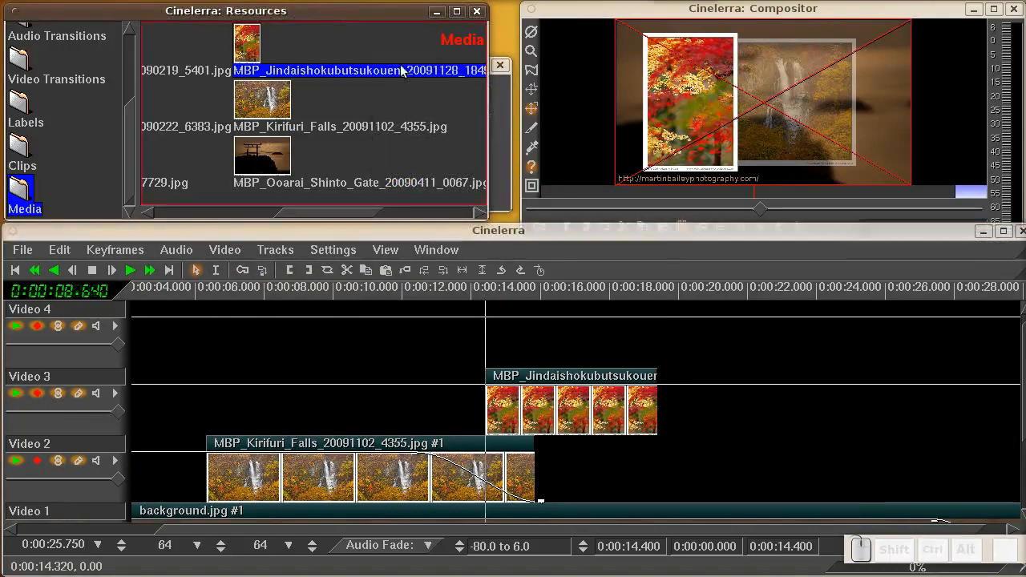
{"action": "left_click_drag", "start_coordinate": [298, 210], "coordinate": [417, 218]}
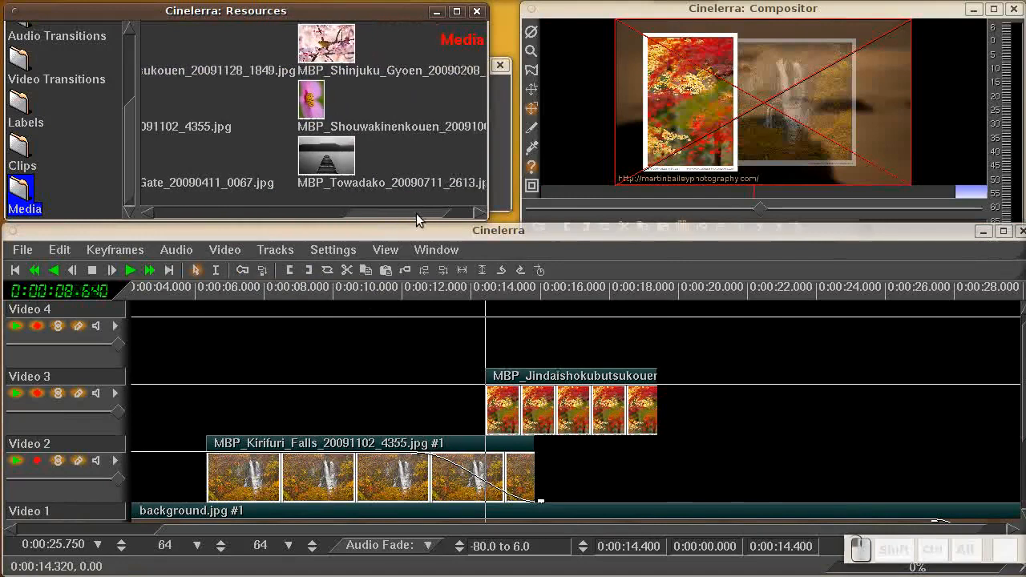
{"action": "left_click", "coordinate": [311, 99]}
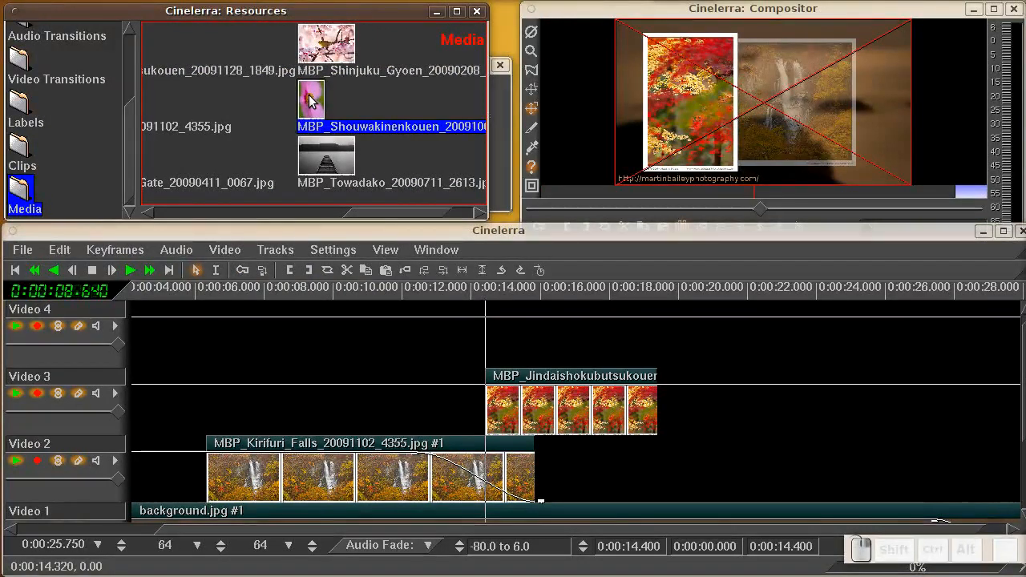
{"action": "right_click", "coordinate": [311, 99]}
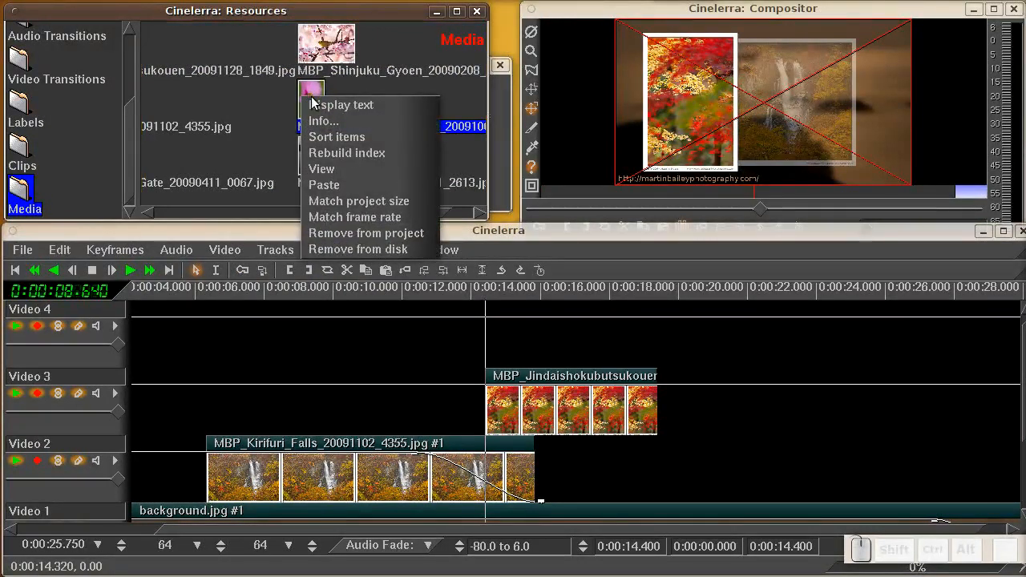
{"action": "left_click", "coordinate": [337, 186]}
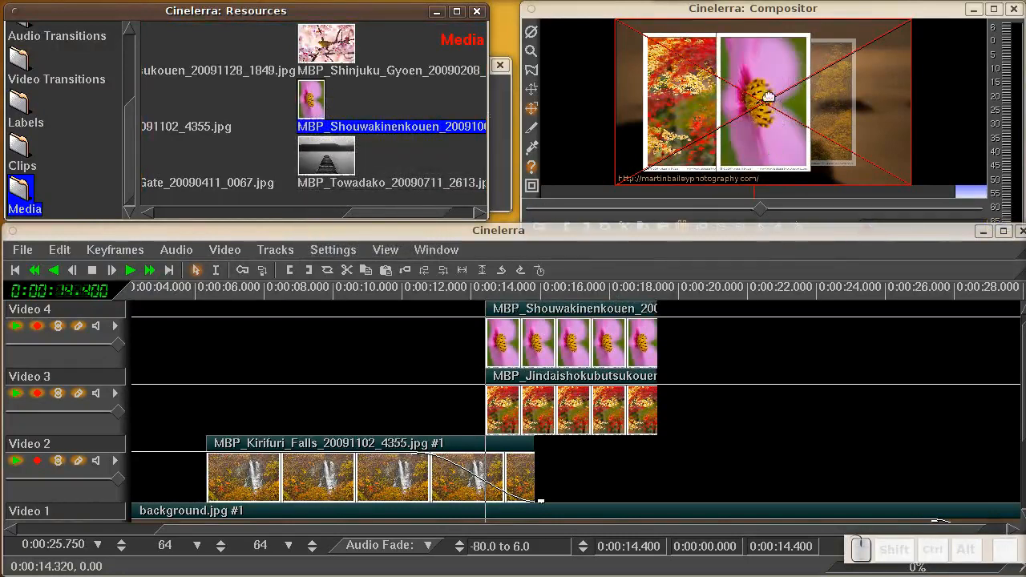
Step: Shift the flower photo's projector right to X about 297.5 and centre it vertically
{"action": "left_click_drag", "start_coordinate": [771, 104], "coordinate": [842, 106]}
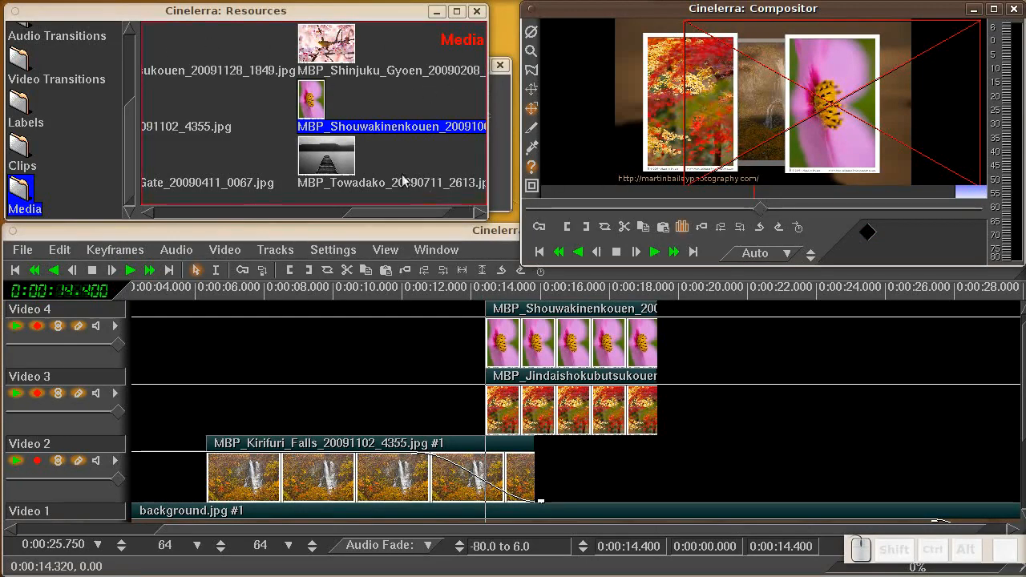
{"action": "left_click", "coordinate": [510, 142]}
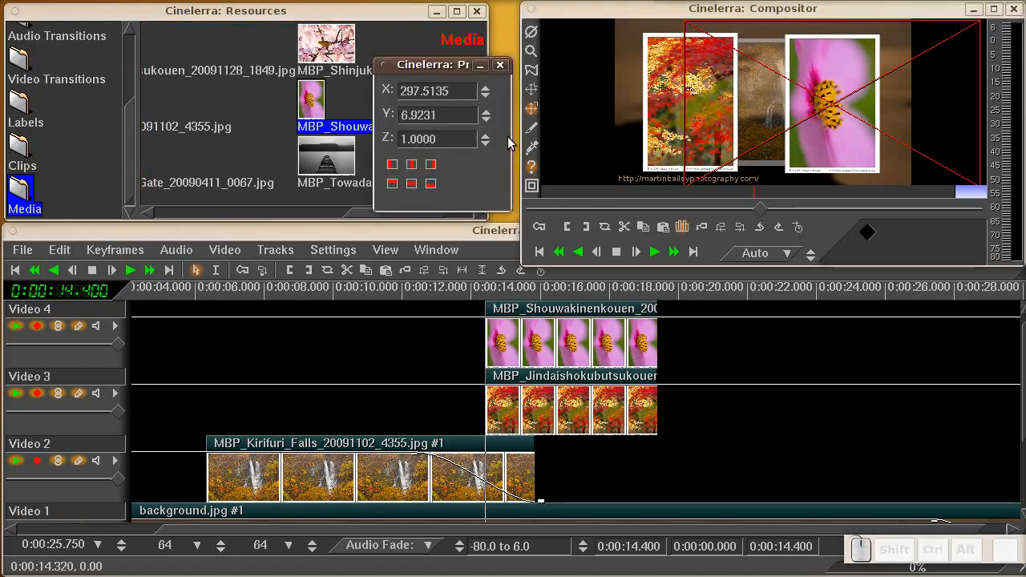
{"action": "left_click", "coordinate": [411, 183]}
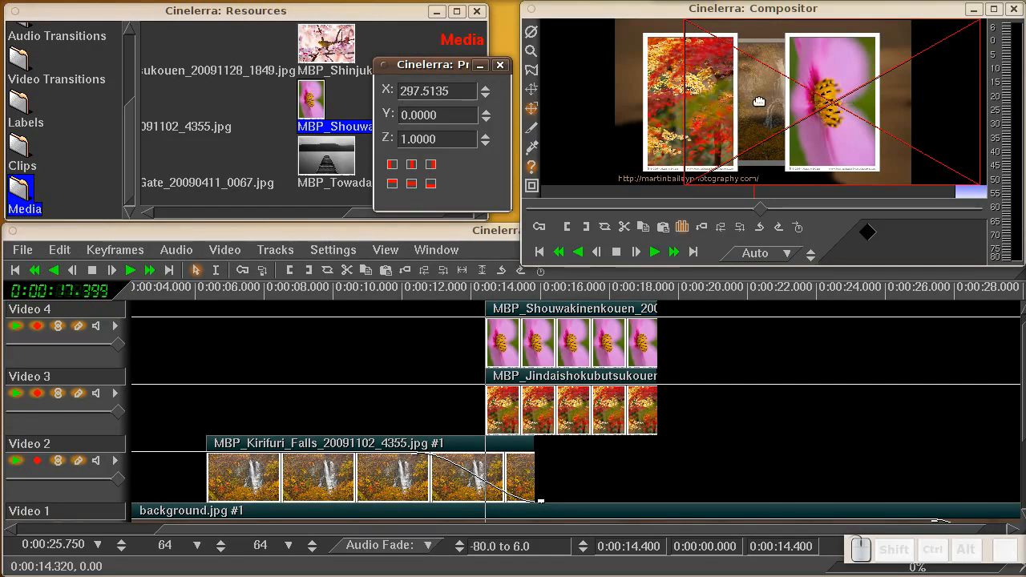
Step: Extend the clips on Video 3 and Video 4 to end at 23.320 seconds and fade both out by 23.440 seconds
{"action": "left_click_drag", "start_coordinate": [648, 343], "coordinate": [778, 335]}
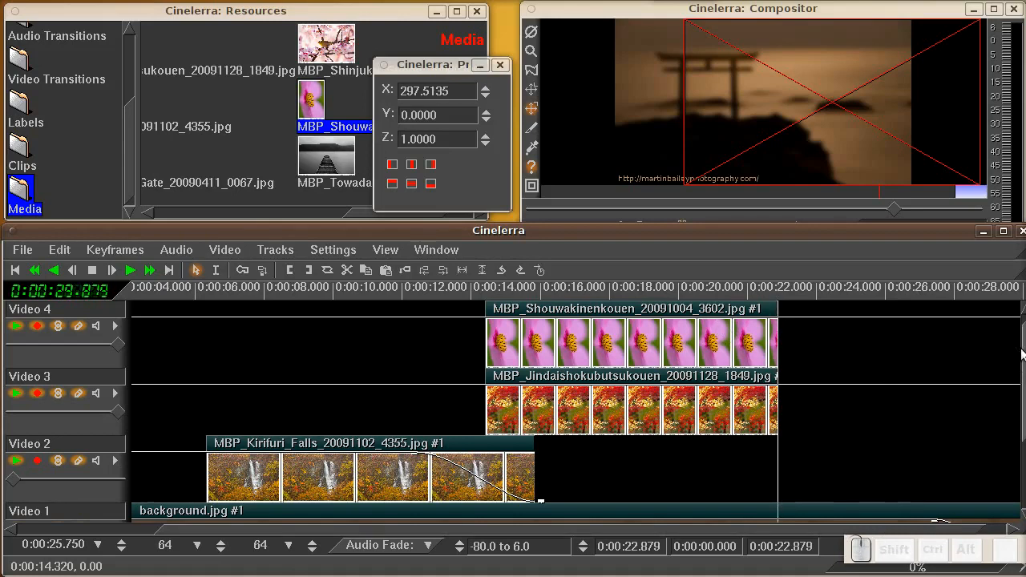
{"action": "scroll", "coordinate": [1023, 353], "scroll_direction": "down", "scroll_amount": 5}
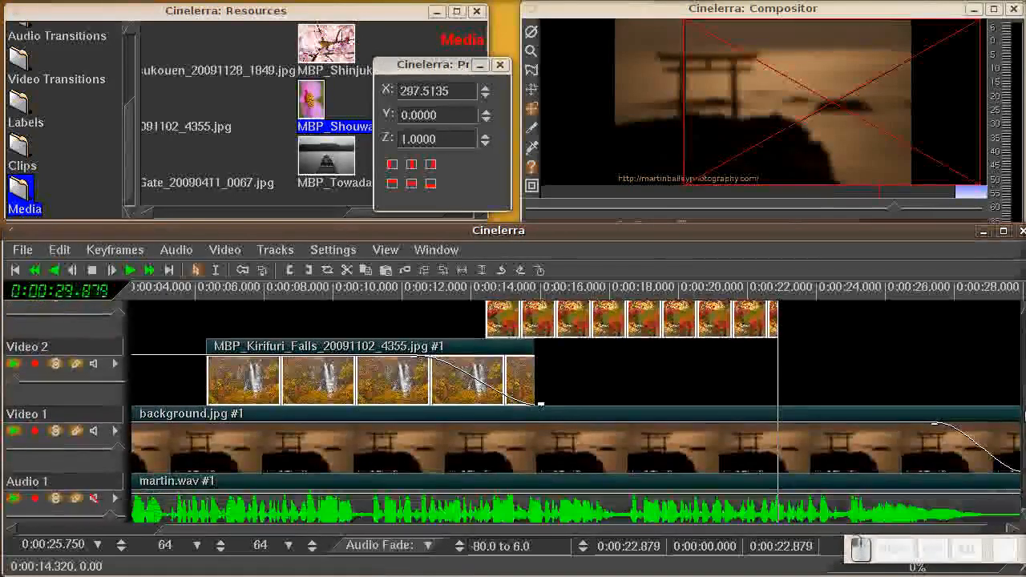
{"action": "scroll", "coordinate": [1023, 353], "scroll_direction": "up", "scroll_amount": 5}
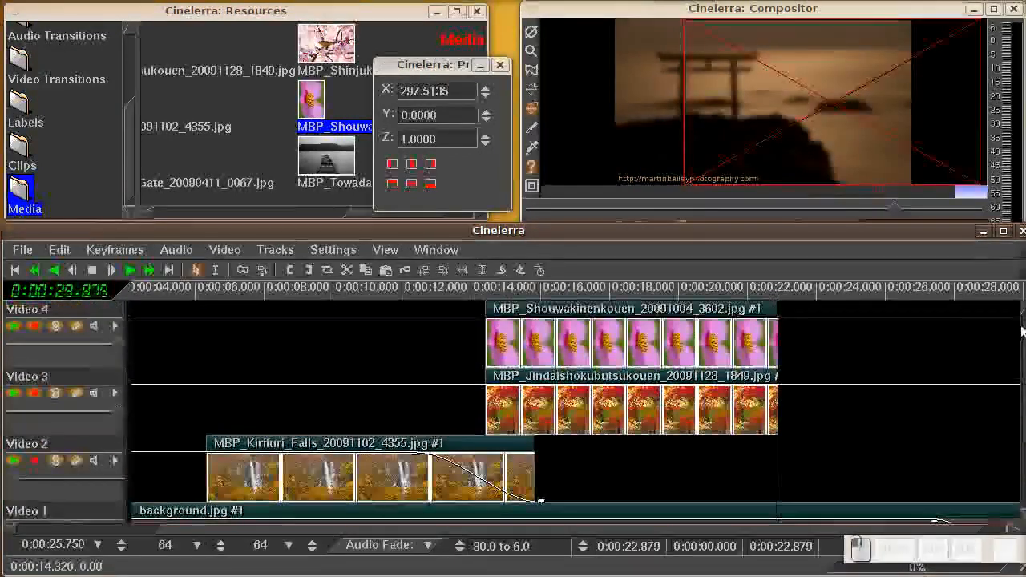
{"action": "left_click_drag", "start_coordinate": [908, 238], "coordinate": [899, 238]}
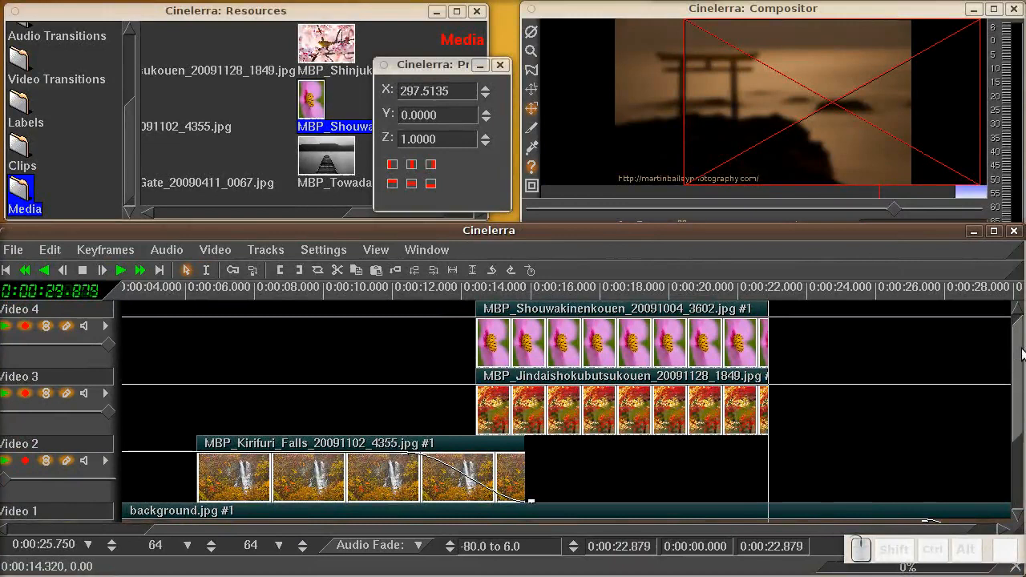
{"action": "left_click_drag", "start_coordinate": [760, 344], "coordinate": [789, 347]}
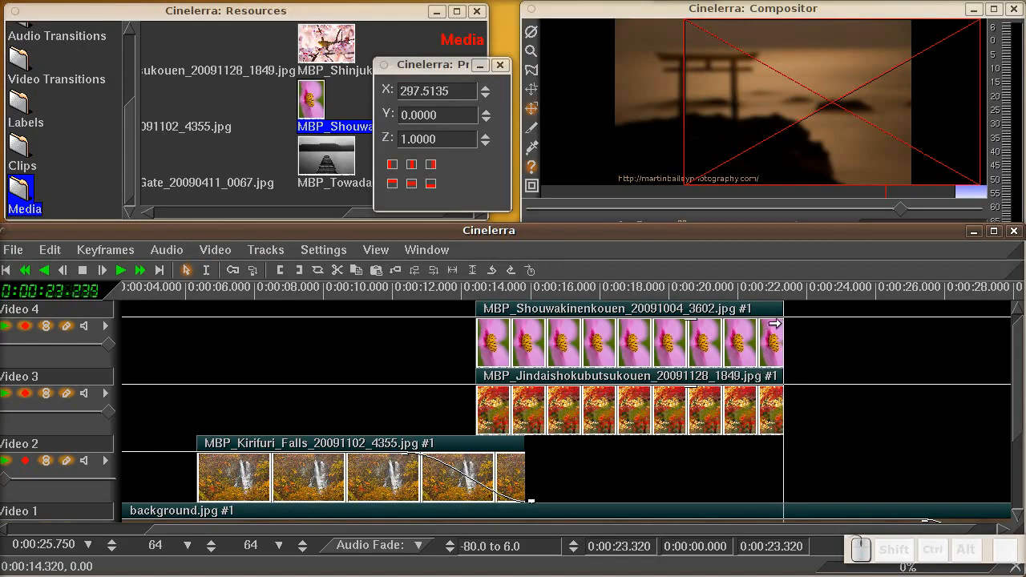
{"action": "left_click_drag", "start_coordinate": [786, 323], "coordinate": [790, 373]}
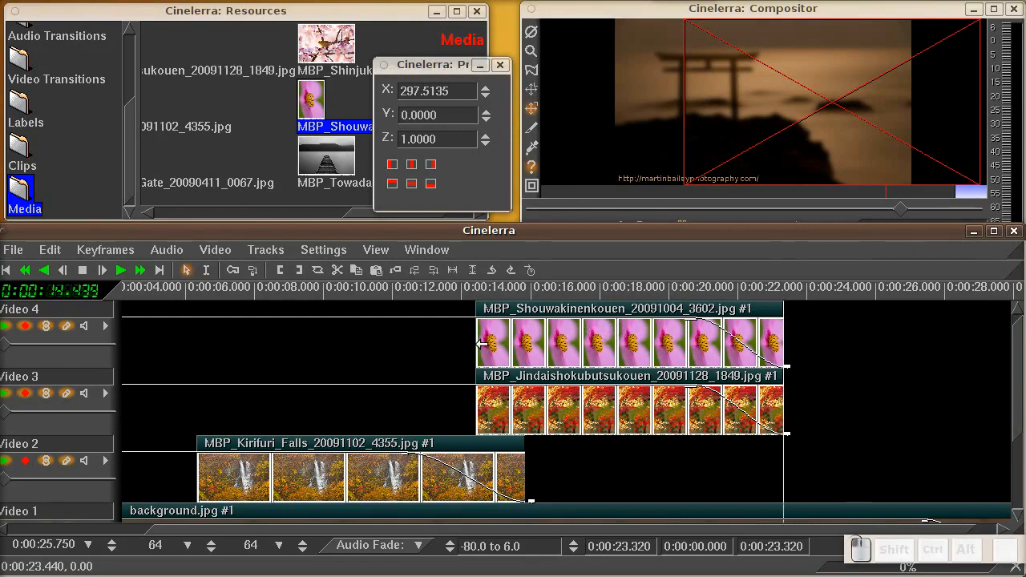
Step: Place the insertion point at the flower clip's start at 14.400 seconds and show the Projector X automation curves
{"action": "left_click", "coordinate": [480, 343]}
{"action": "left_click_drag", "start_coordinate": [160, 576], "coordinate": [143, 225]}
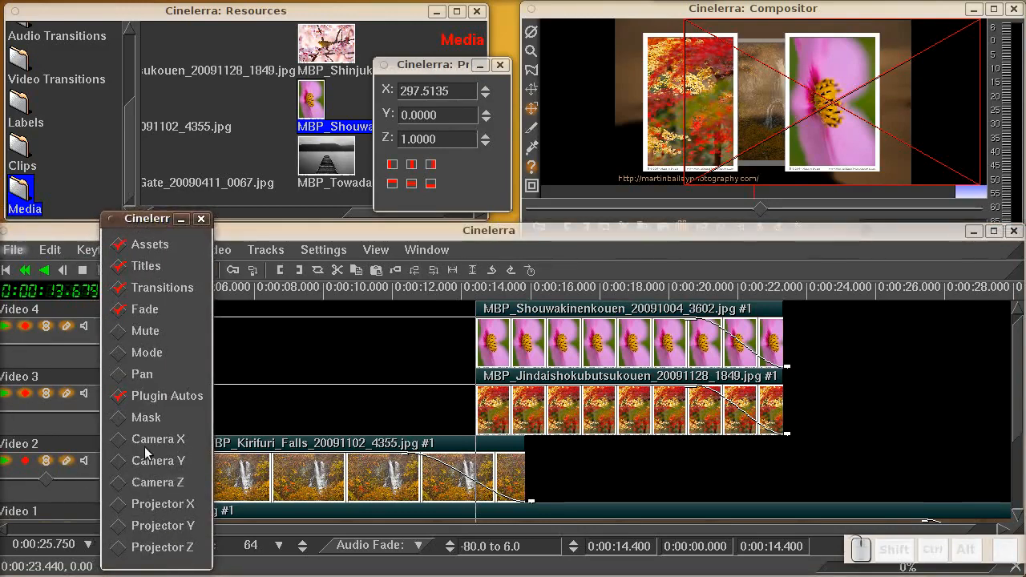
{"action": "left_click", "coordinate": [121, 509]}
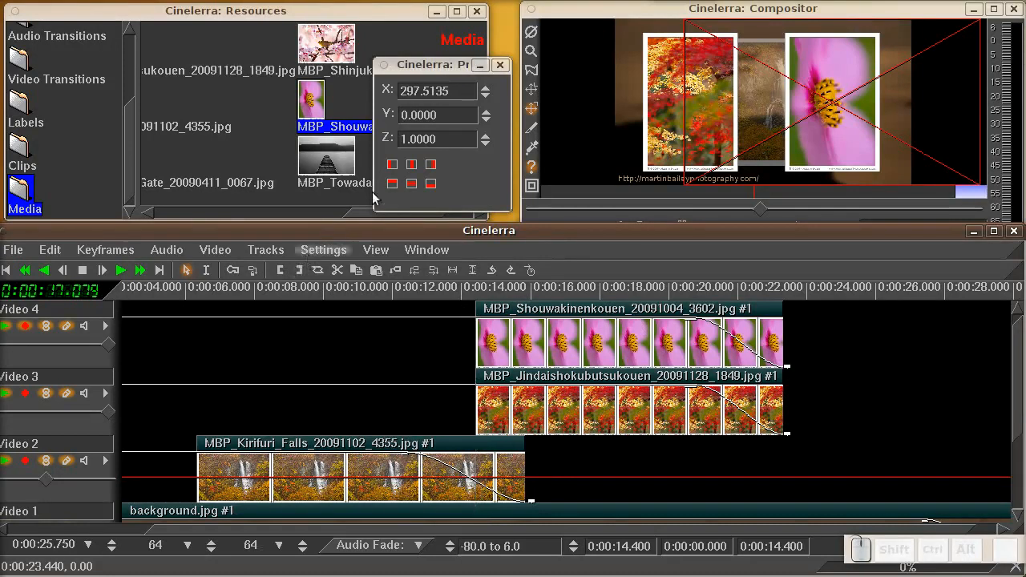
{"action": "left_click", "coordinate": [422, 92]}
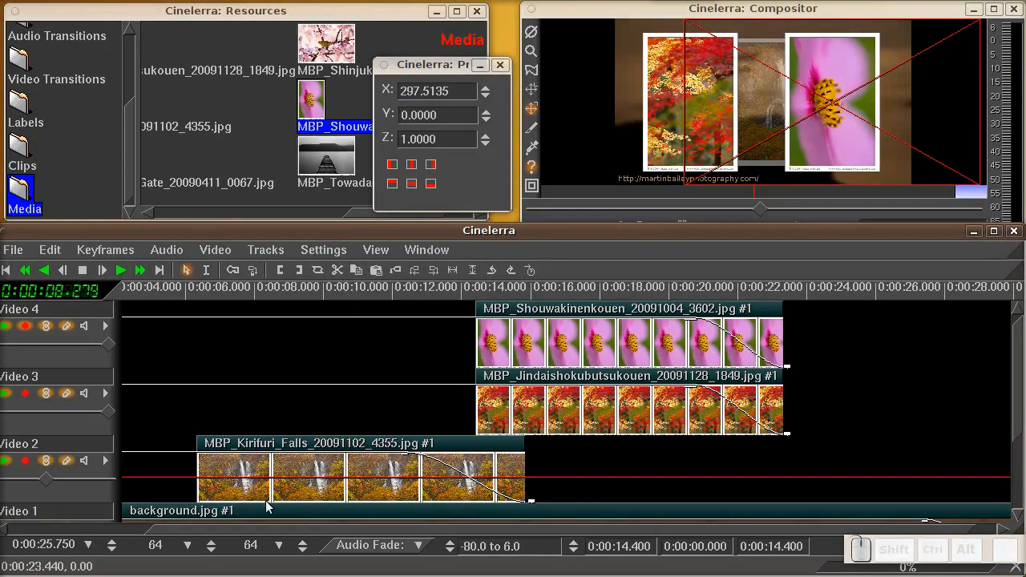
Step: Set the X automation range to -1000 to 1000
{"action": "left_click", "coordinate": [417, 551]}
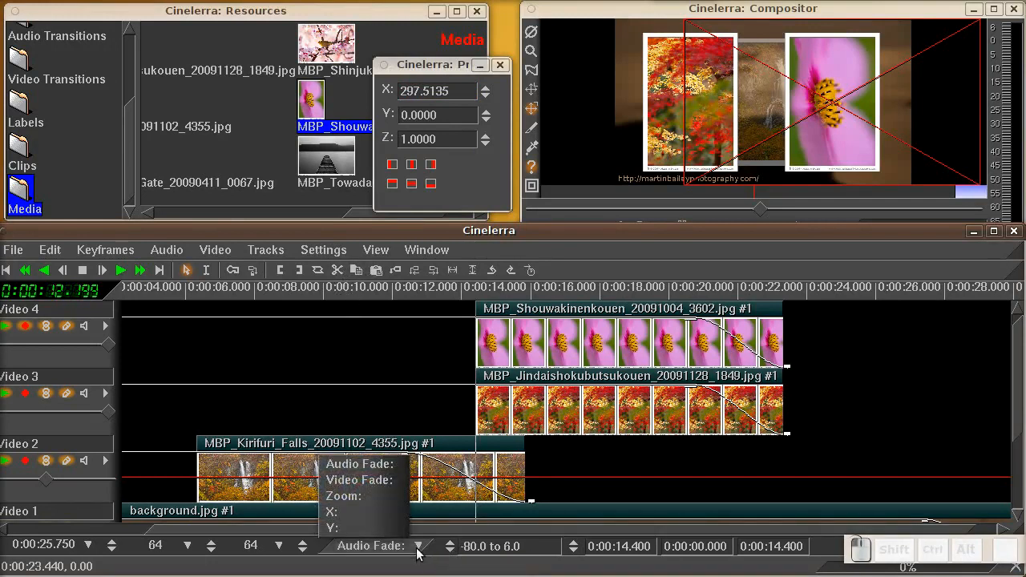
{"action": "left_click", "coordinate": [378, 516]}
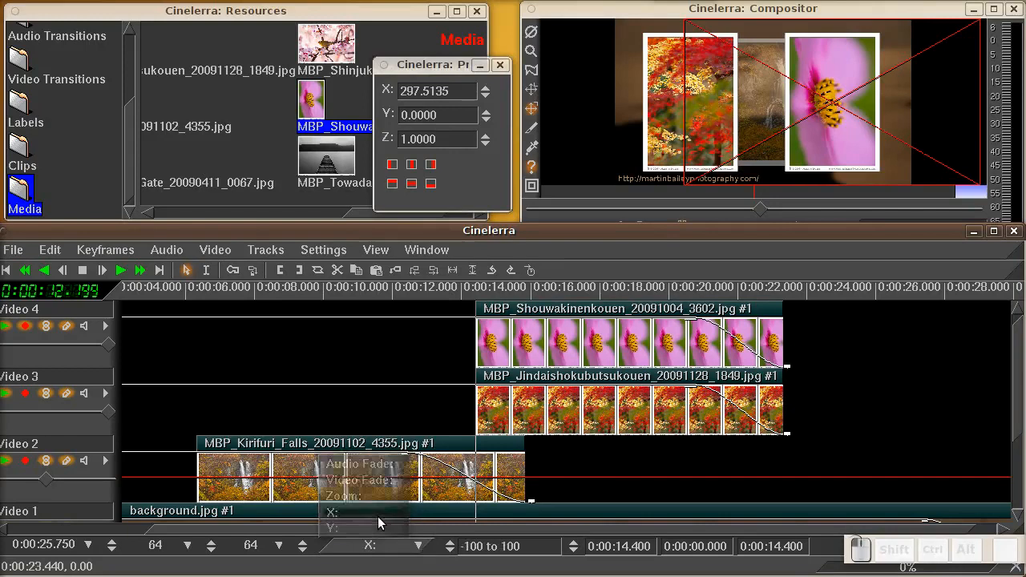
{"action": "left_click", "coordinate": [448, 551]}
{"action": "left_click", "coordinate": [448, 551]}
{"action": "left_click", "coordinate": [448, 551]}
{"action": "left_click", "coordinate": [448, 551]}
{"action": "left_click", "coordinate": [449, 550]}
{"action": "left_click", "coordinate": [449, 551]}
{"action": "left_click", "coordinate": [449, 551]}
{"action": "left_click", "coordinate": [449, 551]}
{"action": "left_click", "coordinate": [448, 550]}
{"action": "left_click", "coordinate": [449, 551]}
{"action": "left_click", "coordinate": [449, 550]}
{"action": "left_click", "coordinate": [449, 551]}
{"action": "left_click", "coordinate": [449, 550]}
{"action": "left_click", "coordinate": [449, 550]}
{"action": "left_click", "coordinate": [449, 550]}
{"action": "left_click", "coordinate": [449, 551]}
{"action": "left_click", "coordinate": [449, 550]}
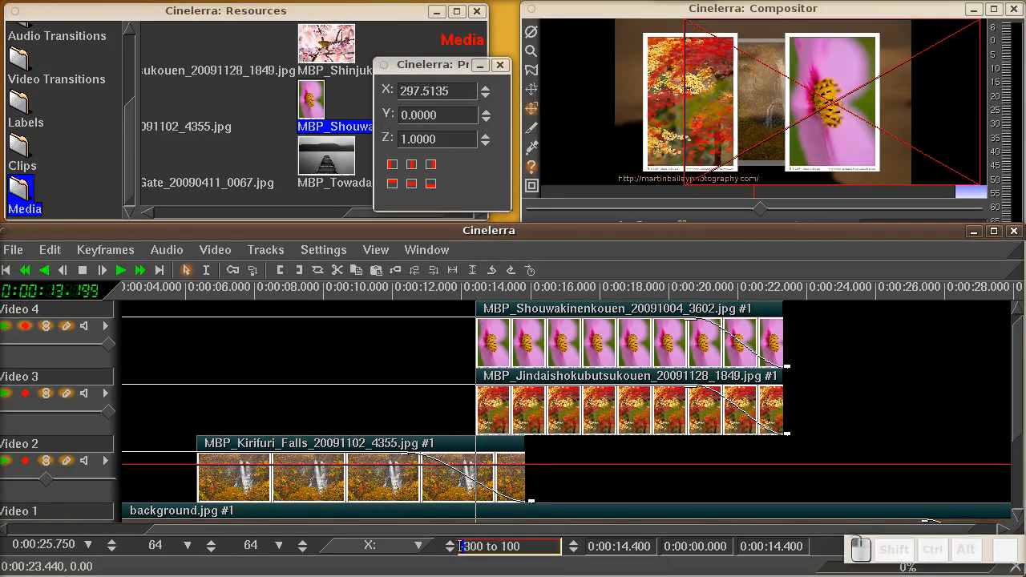
{"action": "left_click", "coordinate": [465, 547]}
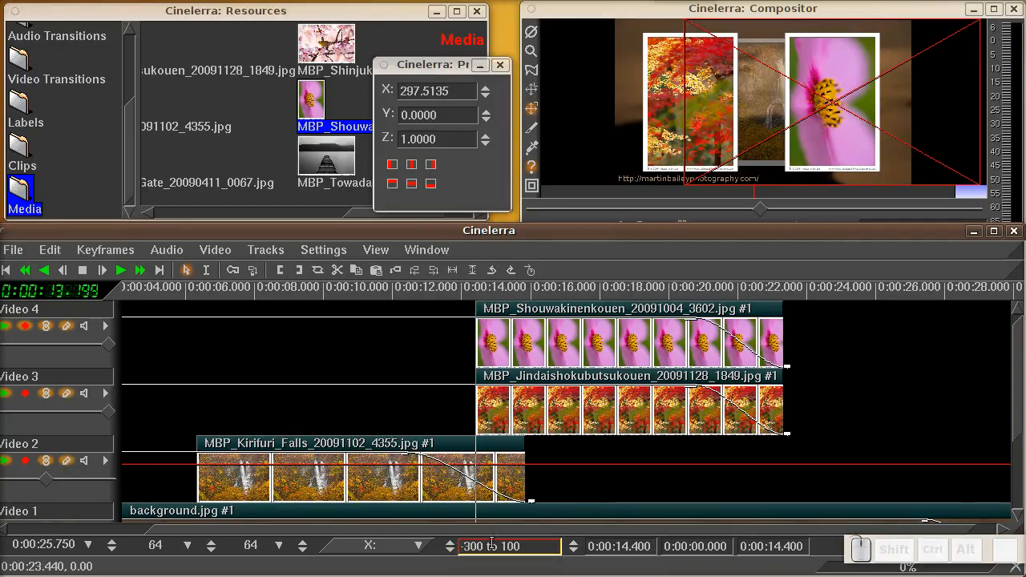
{"action": "key", "text": "Delete"}
{"action": "key", "text": "Delete"}
{"action": "key", "text": "Delete"}
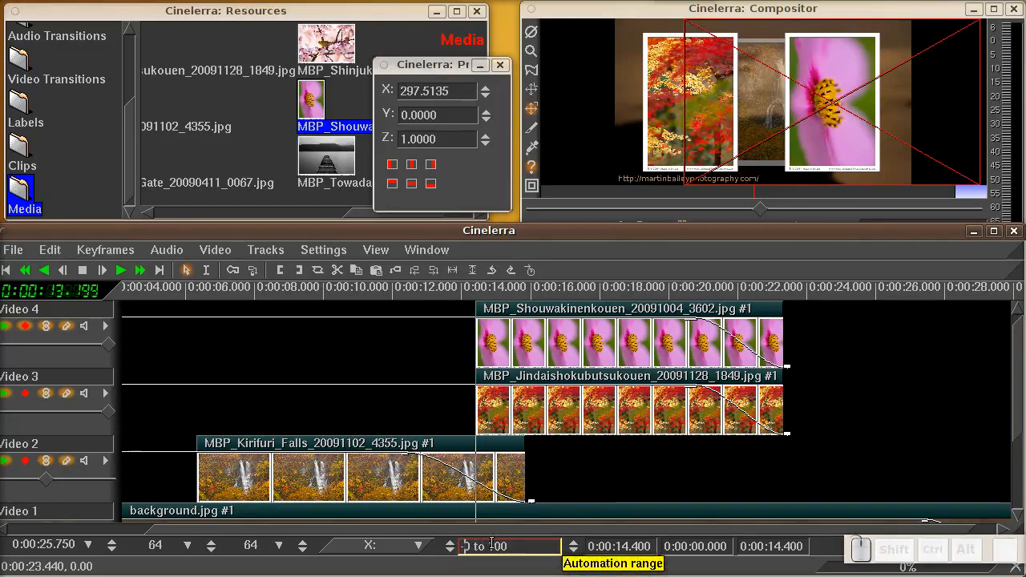
{"action": "type", "text": "-100"}
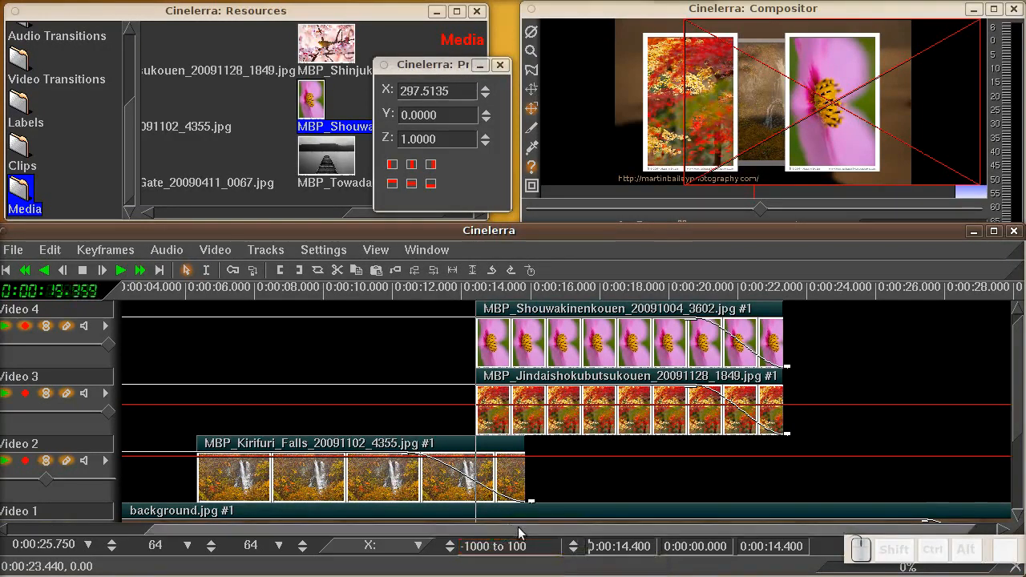
{"action": "type", "text": "00"}
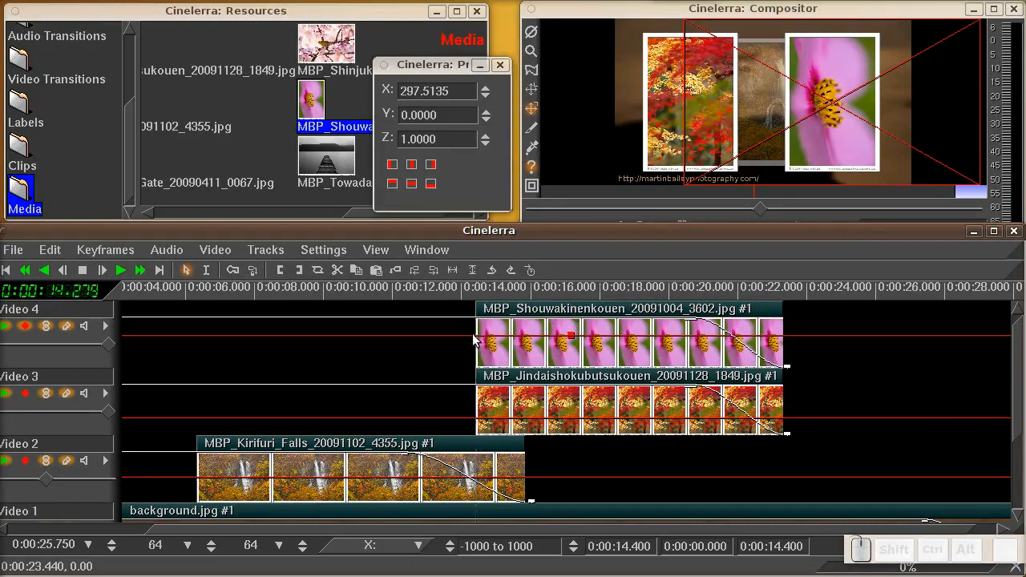
Step: Add a Projector X keyframe of about 985 at 14.359 seconds on Video 4 and play back the flower photo's slide-in
{"action": "mouse_move", "coordinate": [473, 338]}
{"action": "left_mouse_down"}
{"action": "mouse_move", "coordinate": [469, 355]}
{"action": "mouse_move", "coordinate": [466, 323]}
{"action": "left_mouse_up"}
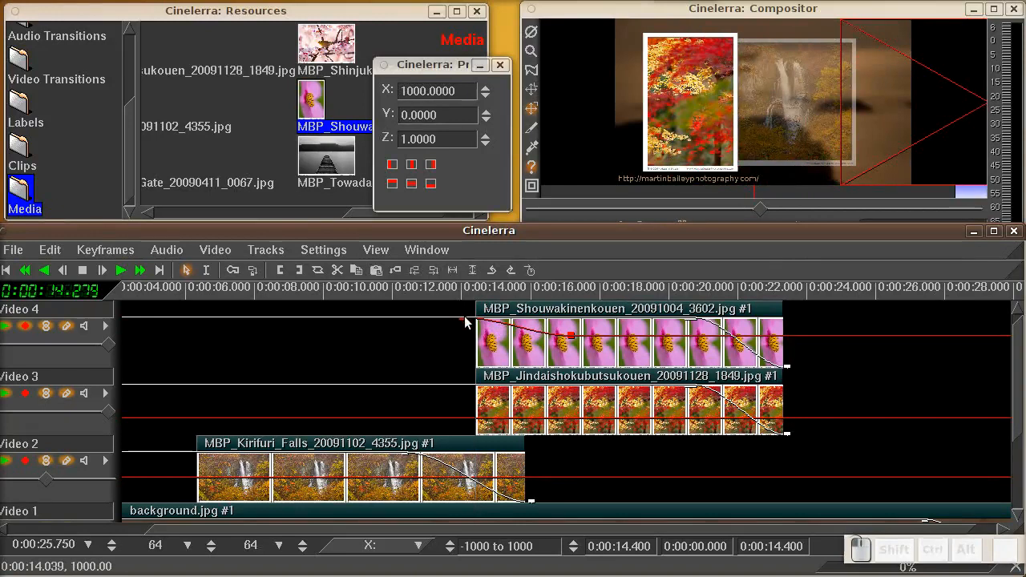
{"action": "left_click_drag", "start_coordinate": [466, 321], "coordinate": [477, 322]}
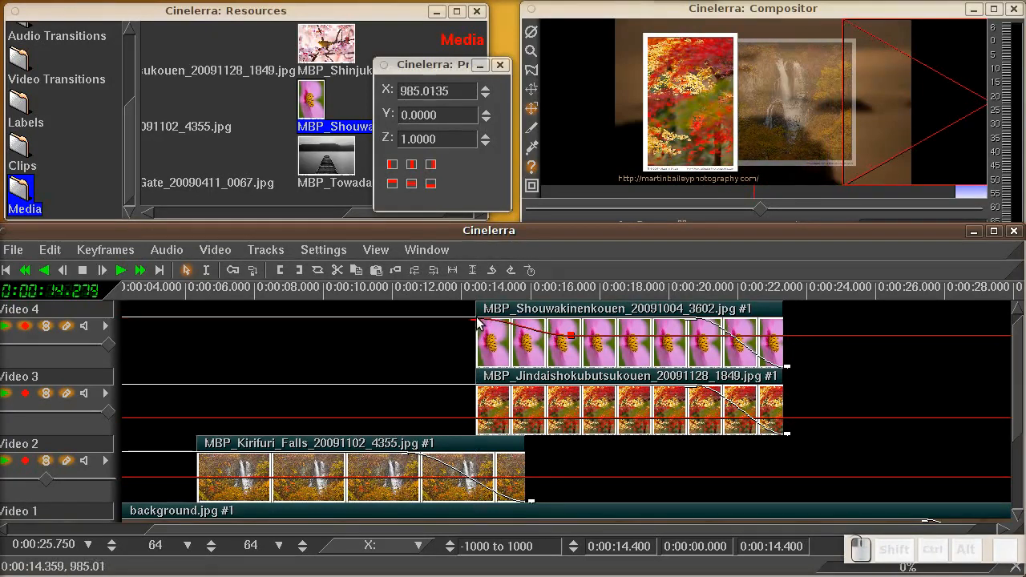
{"action": "left_click", "coordinate": [453, 289]}
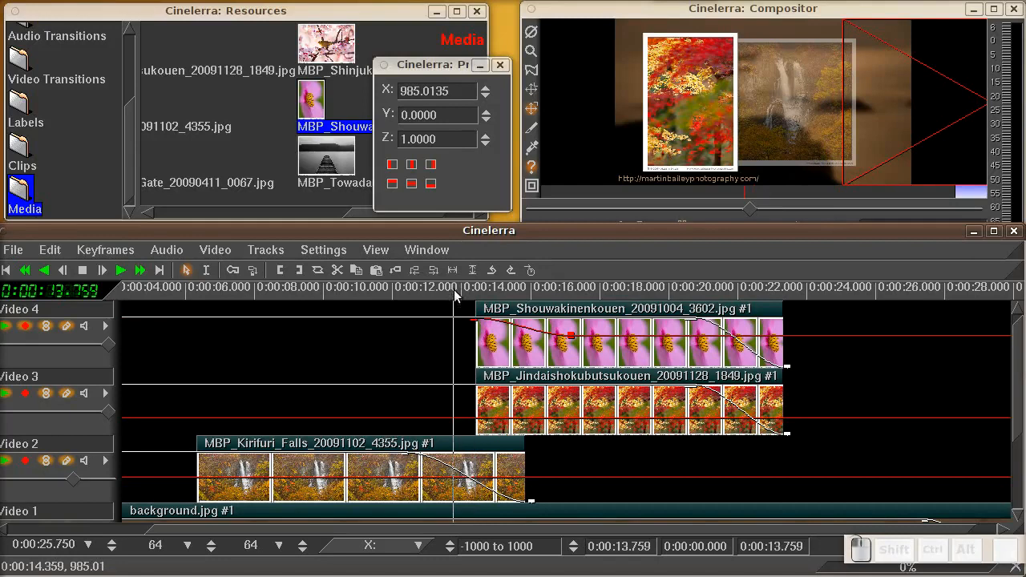
{"action": "left_click", "coordinate": [120, 270]}
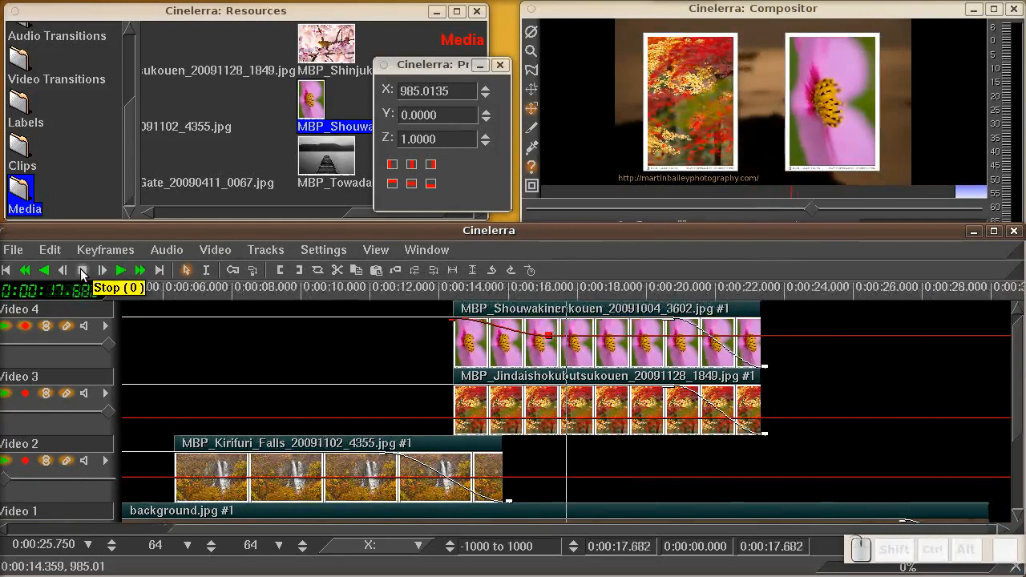
{"action": "left_click", "coordinate": [83, 272]}
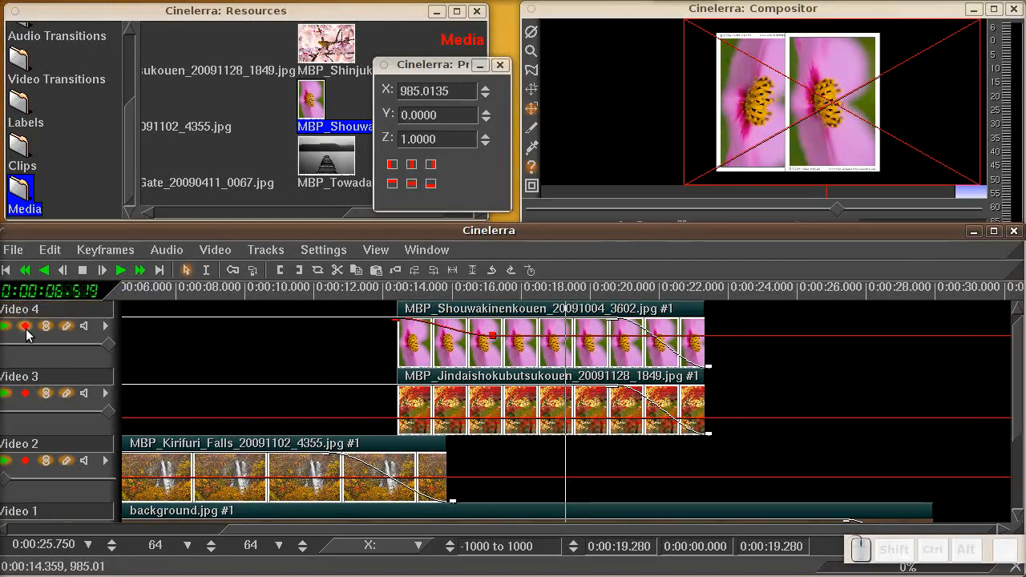
Step: Arm Video 3, add a Projector X keyframe of -1000 at 14.400 seconds for the maple photo, and play back both slide-ins
{"action": "left_click", "coordinate": [25, 396]}
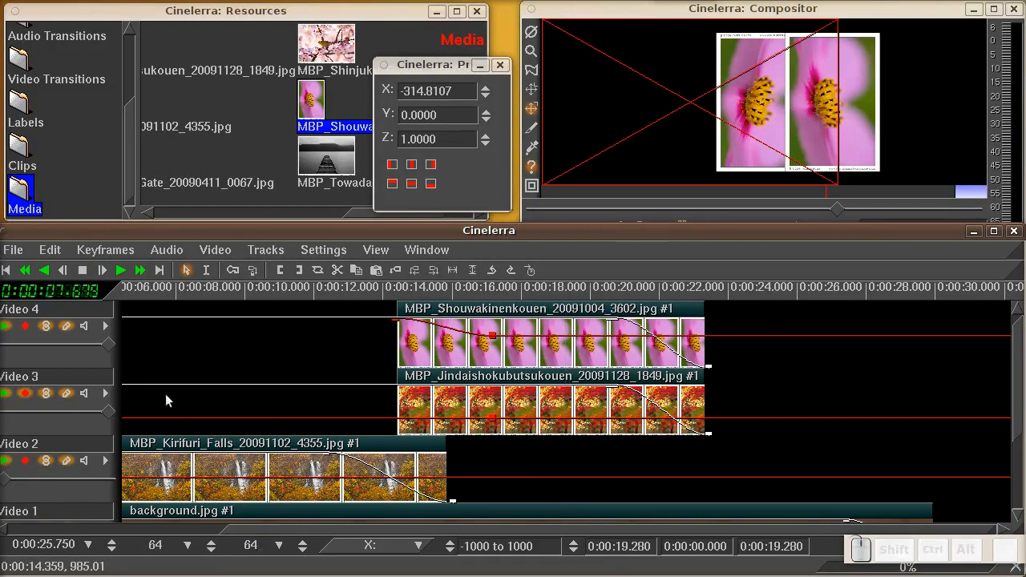
{"action": "left_click", "coordinate": [26, 393]}
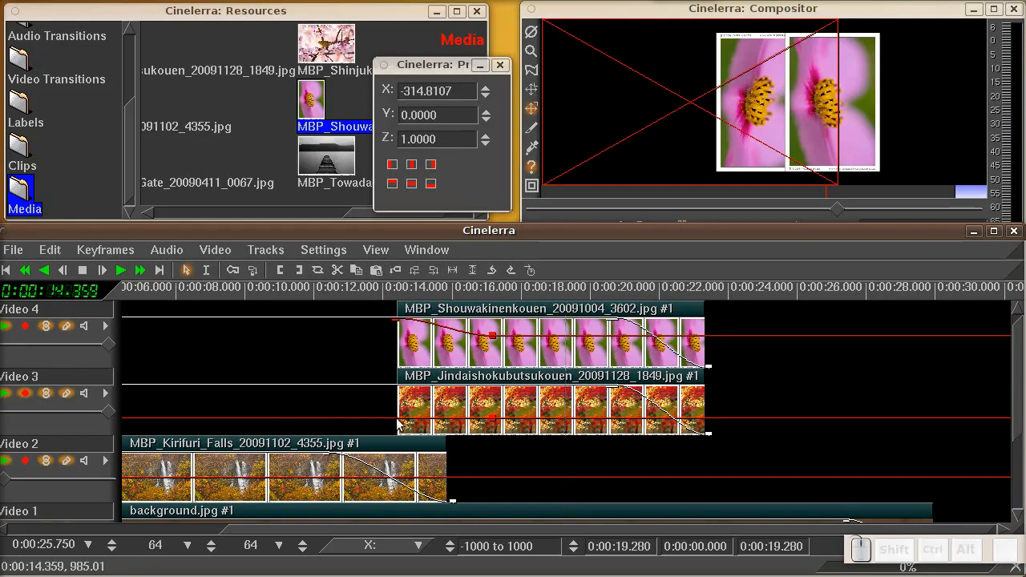
{"action": "left_click_drag", "start_coordinate": [398, 425], "coordinate": [401, 442]}
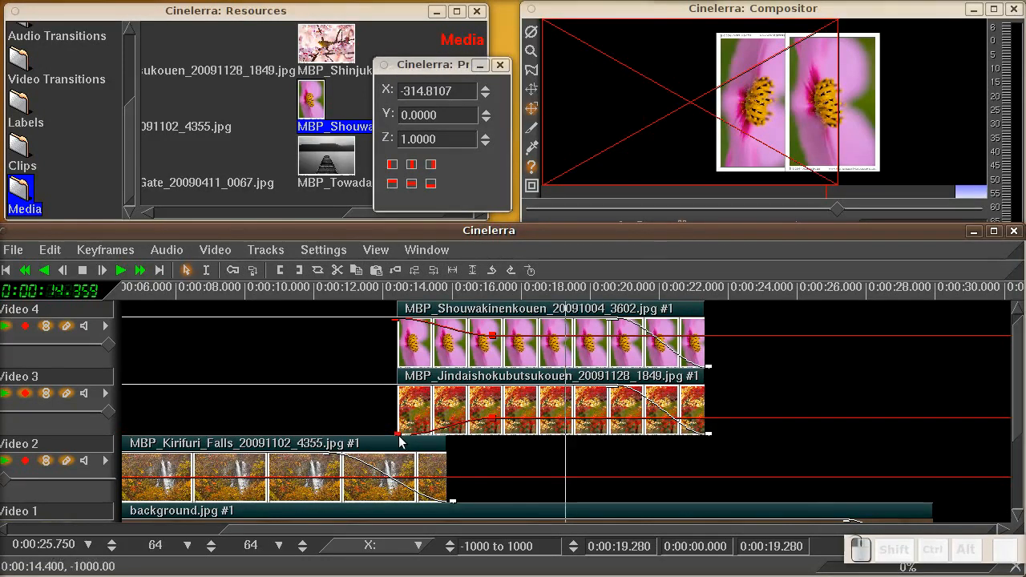
{"action": "left_click", "coordinate": [763, 18]}
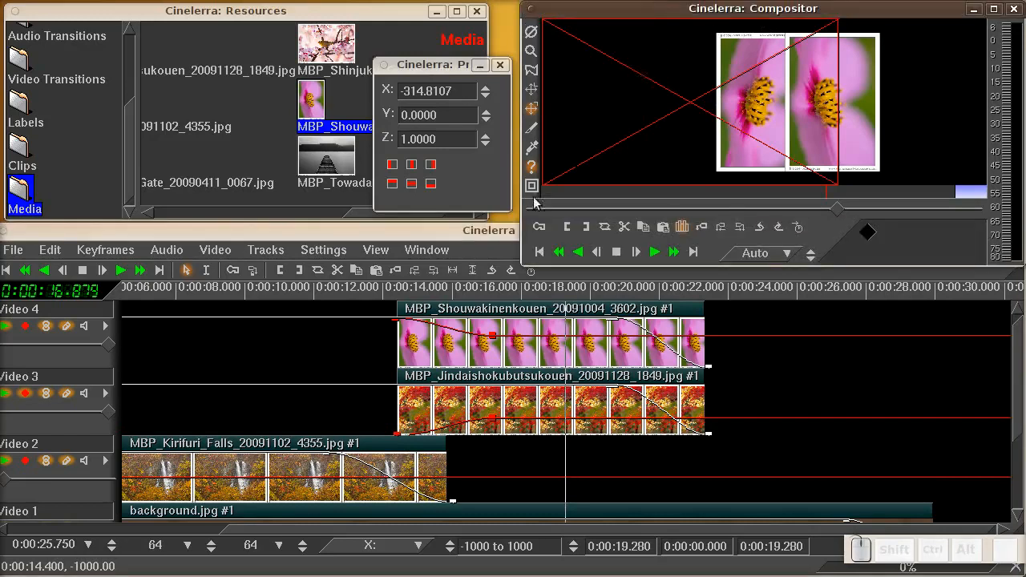
{"action": "left_click", "coordinate": [367, 292]}
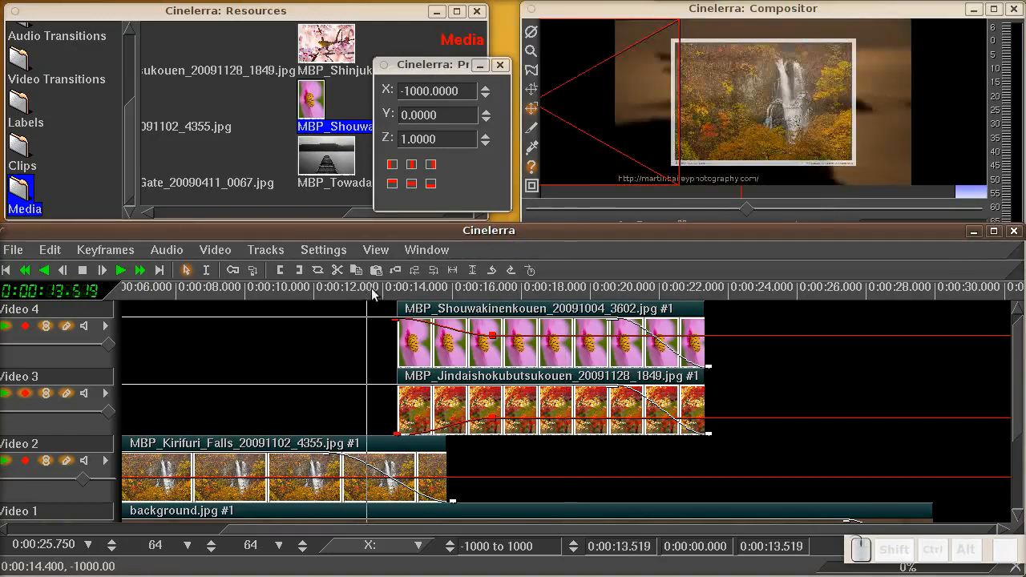
{"action": "left_click", "coordinate": [120, 273]}
{"action": "left_click", "coordinate": [76, 274]}
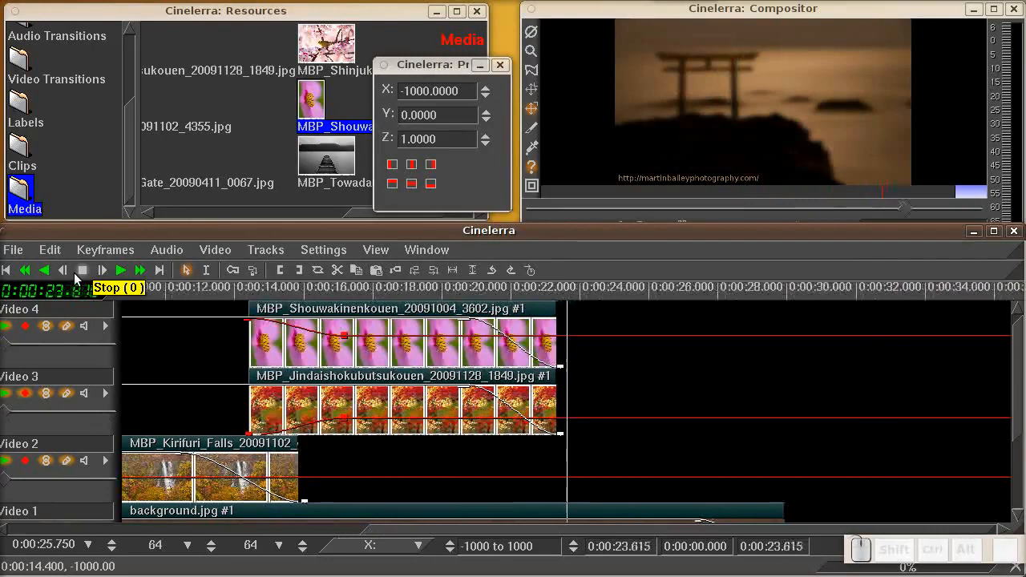
Step: Enlarge the Compositor window to fill most of the screen and return playback to the start of the project
{"action": "left_click_drag", "start_coordinate": [1015, 346], "coordinate": [1014, 402]}
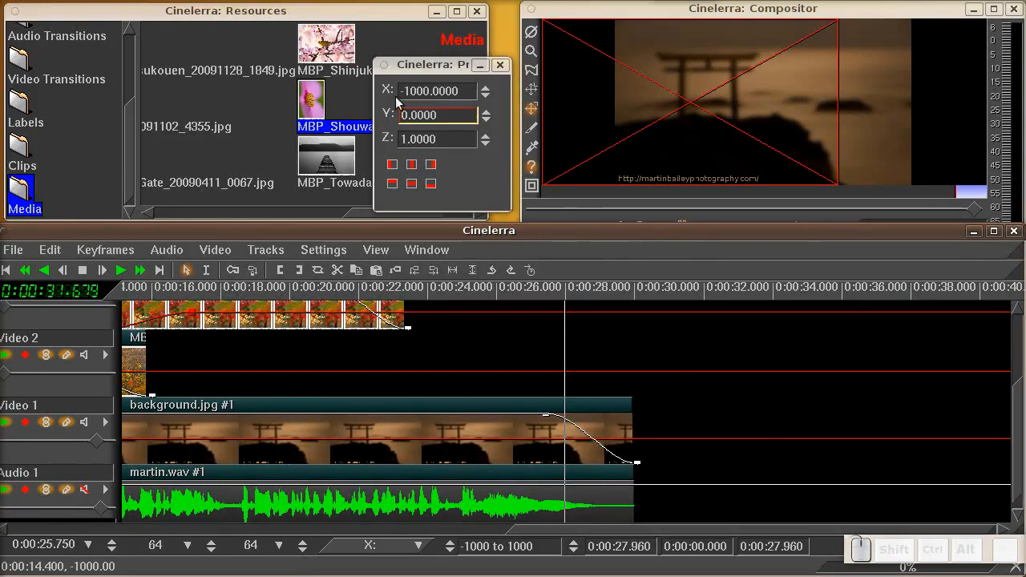
{"action": "left_click", "coordinate": [327, 13]}
{"action": "mouse_move", "coordinate": [414, 212]}
{"action": "left_mouse_down"}
{"action": "mouse_move", "coordinate": [399, 217]}
{"action": "mouse_move", "coordinate": [409, 217]}
{"action": "left_mouse_up"}
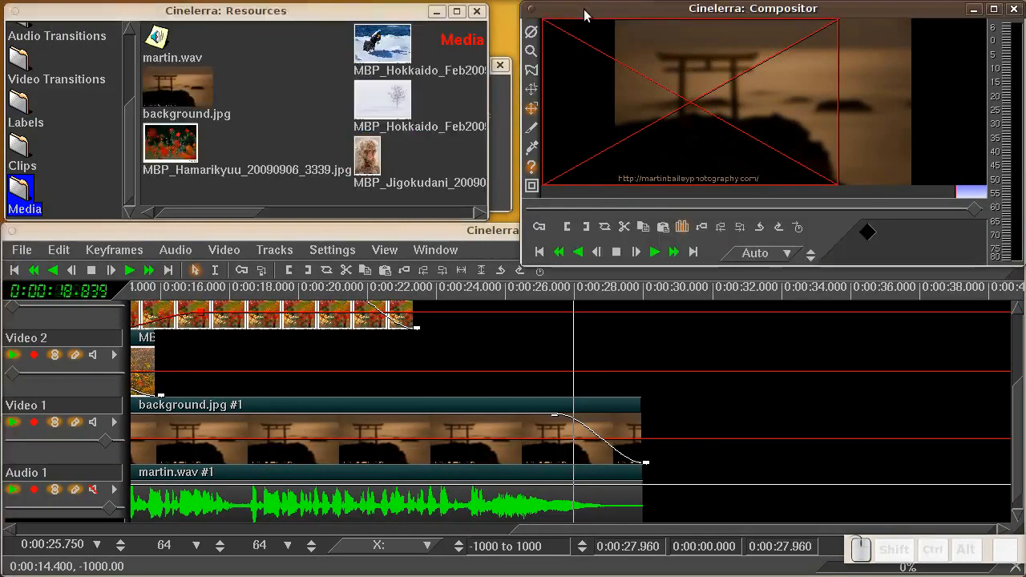
{"action": "left_click_drag", "start_coordinate": [583, 12], "coordinate": [69, 14]}
{"action": "left_click_drag", "start_coordinate": [512, 265], "coordinate": [1016, 522]}
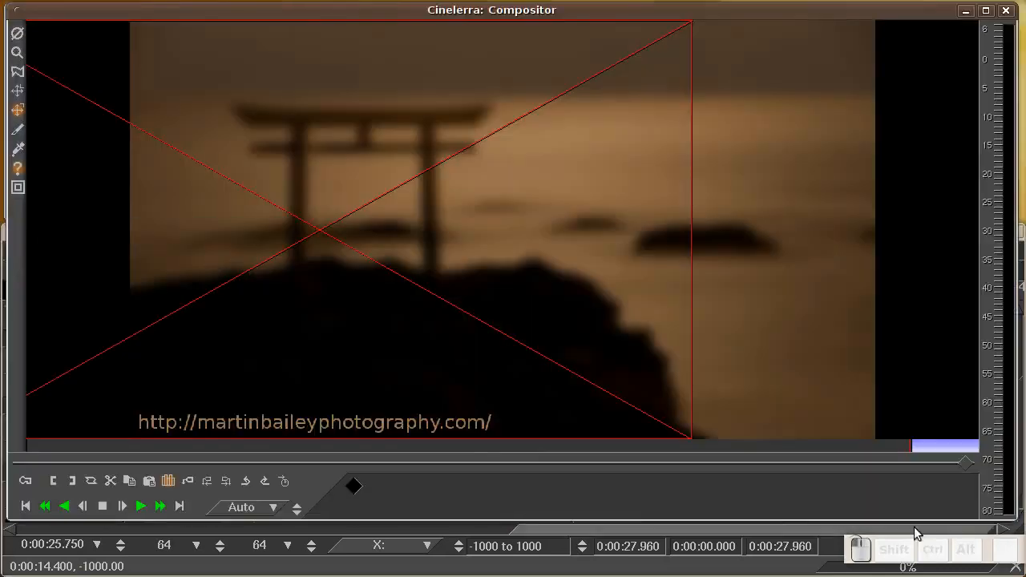
{"action": "left_click", "coordinate": [24, 506]}
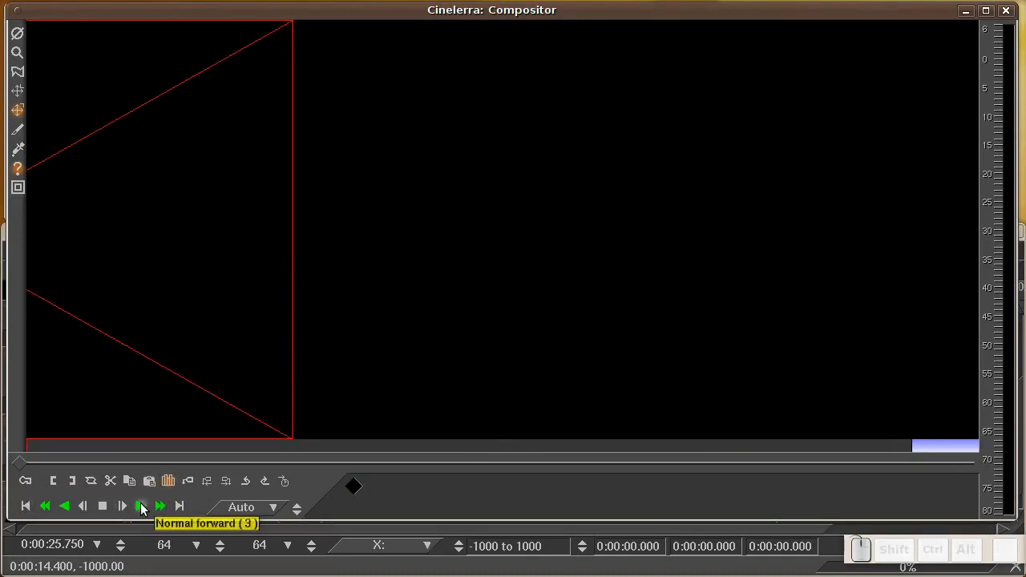
Step: Switch the Compositor from projector adjustment to protecting the video from changes and turn off the tool info
{"action": "left_click", "coordinate": [15, 115]}
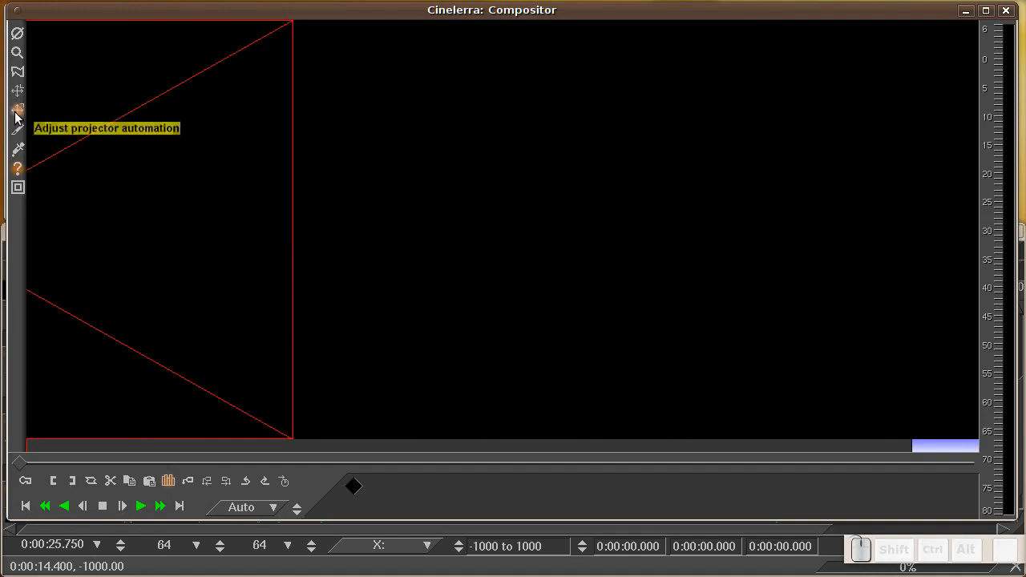
{"action": "left_click", "coordinate": [18, 34]}
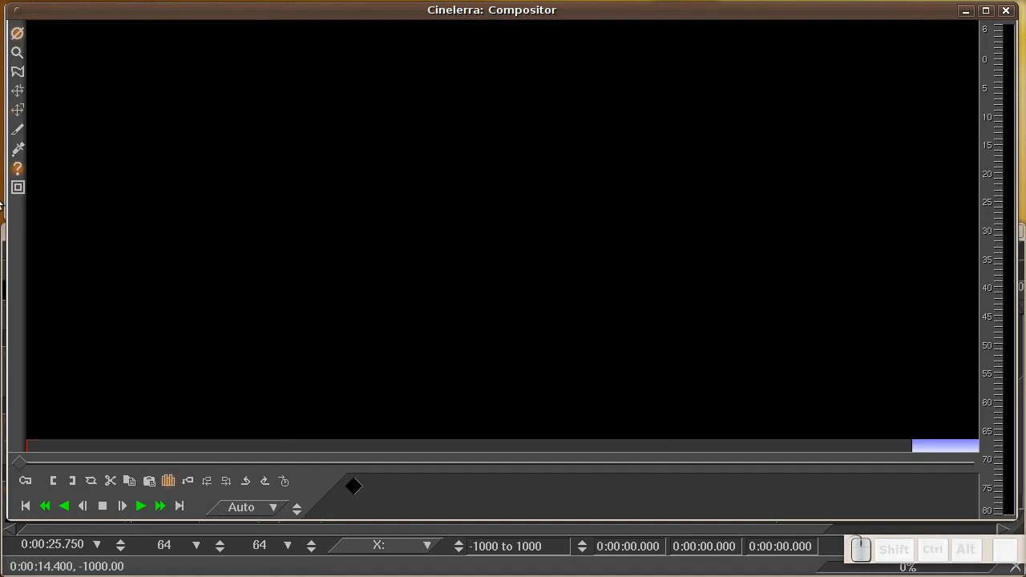
{"action": "left_click", "coordinate": [18, 168]}
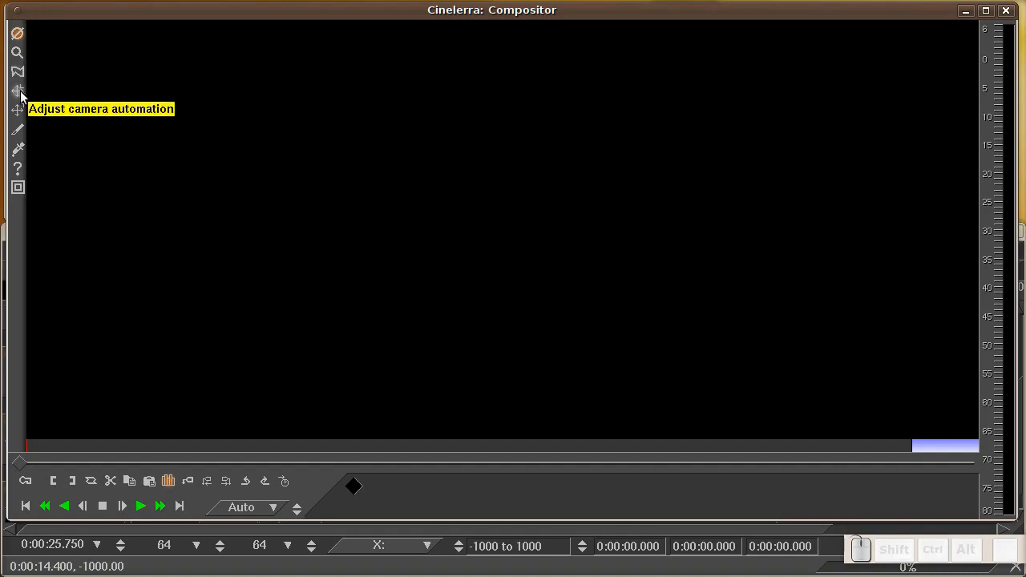
Step: Play the whole slideshow from the start, stop it at the end, and close the Compositor window
{"action": "left_click", "coordinate": [136, 507]}
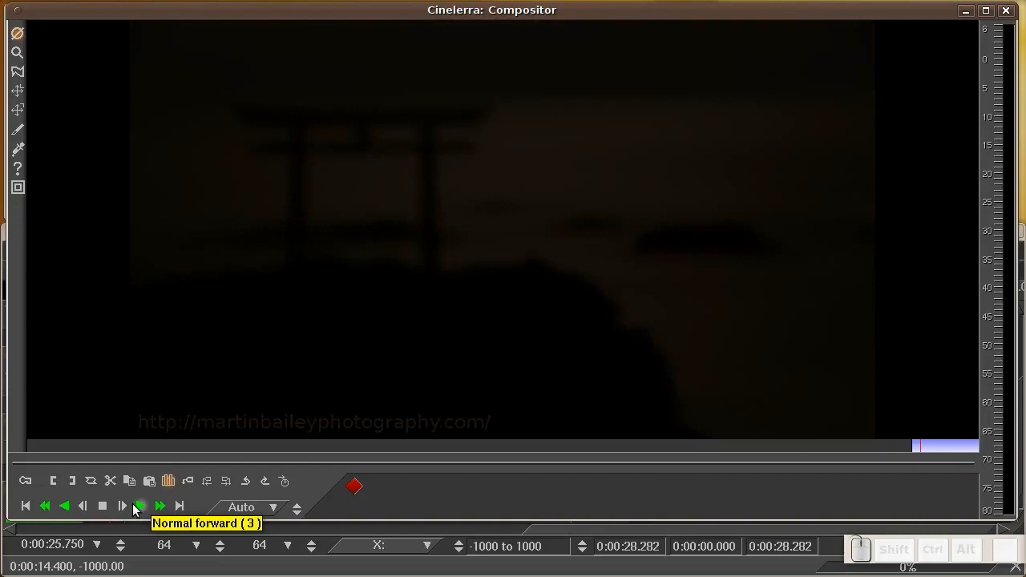
{"action": "left_click", "coordinate": [103, 507]}
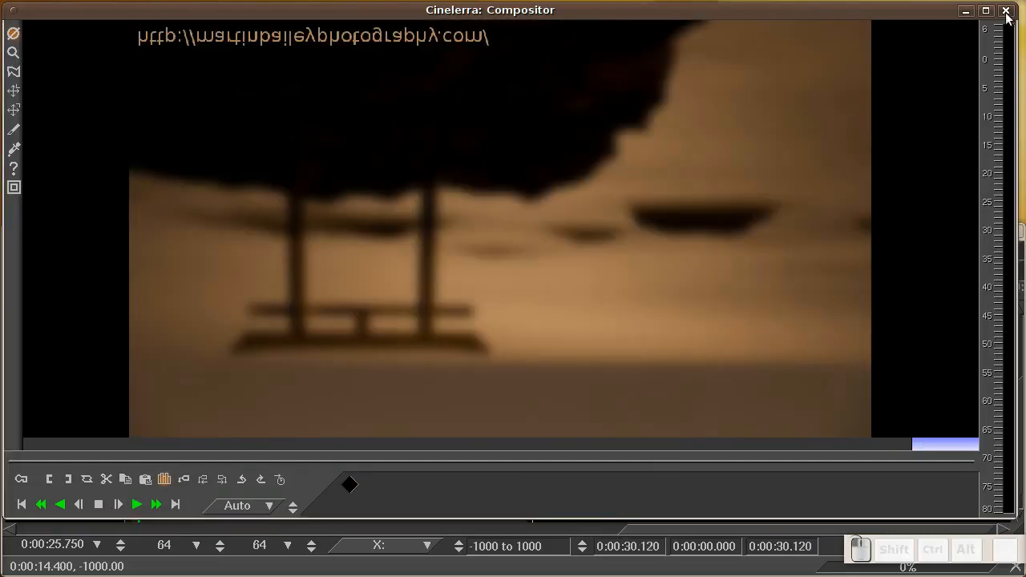
{"action": "left_click", "coordinate": [1005, 11]}
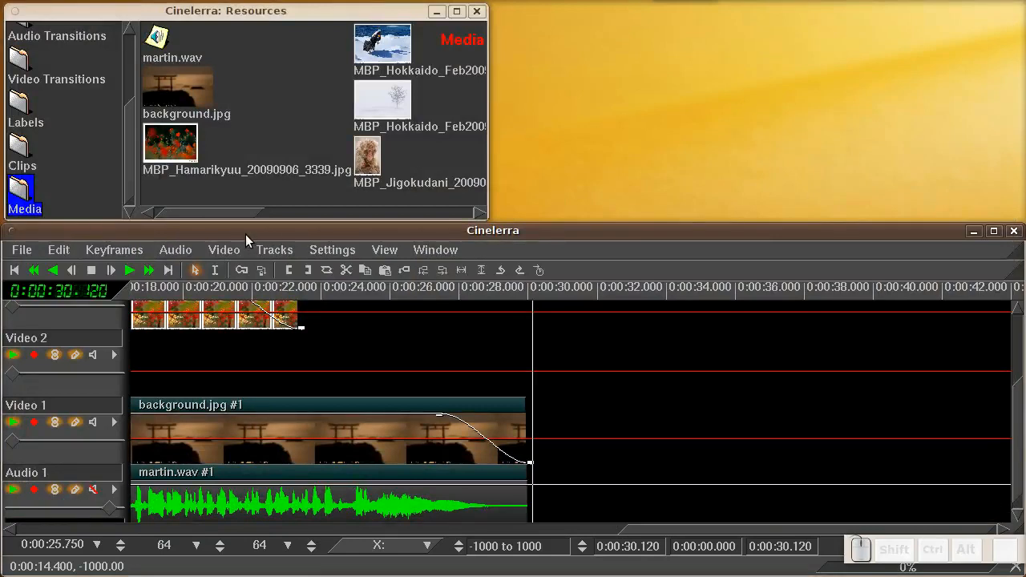
Step: Open the render settings for the project and exclude the audio tracks so that only the video tracks are rendered
{"action": "left_click", "coordinate": [24, 250]}
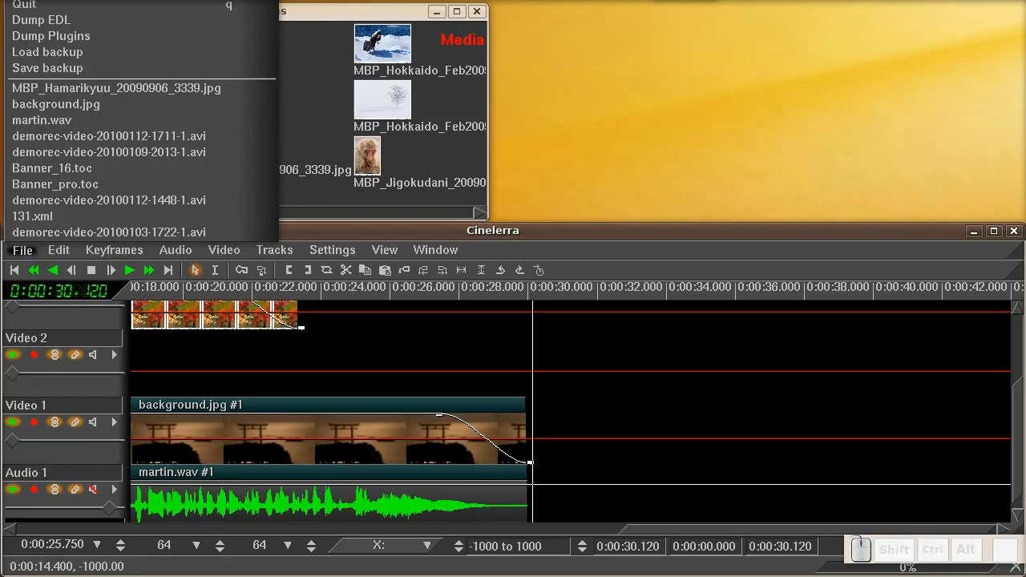
{"action": "left_click", "coordinate": [48, 1]}
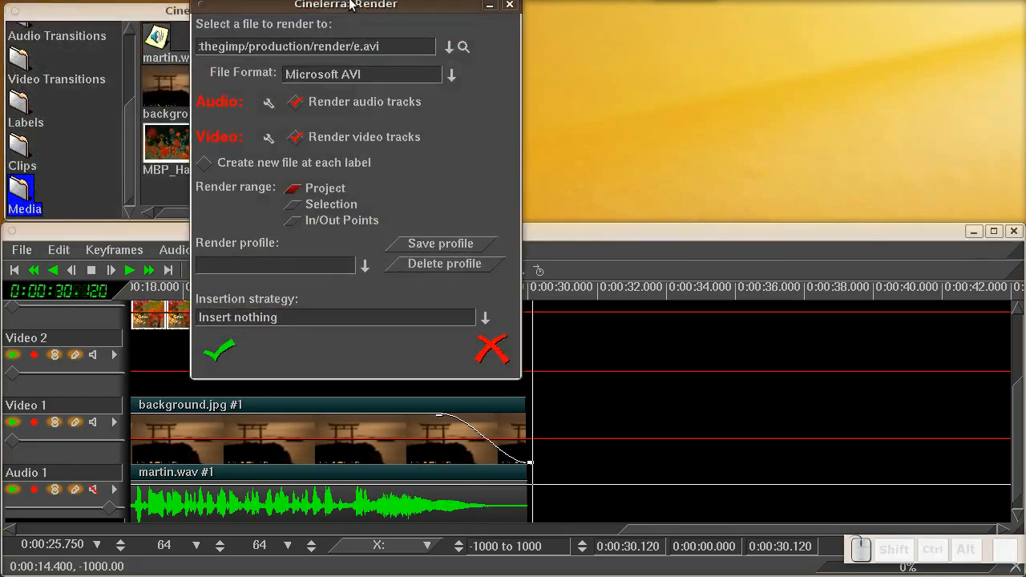
{"action": "left_click_drag", "start_coordinate": [350, 5], "coordinate": [372, 49]}
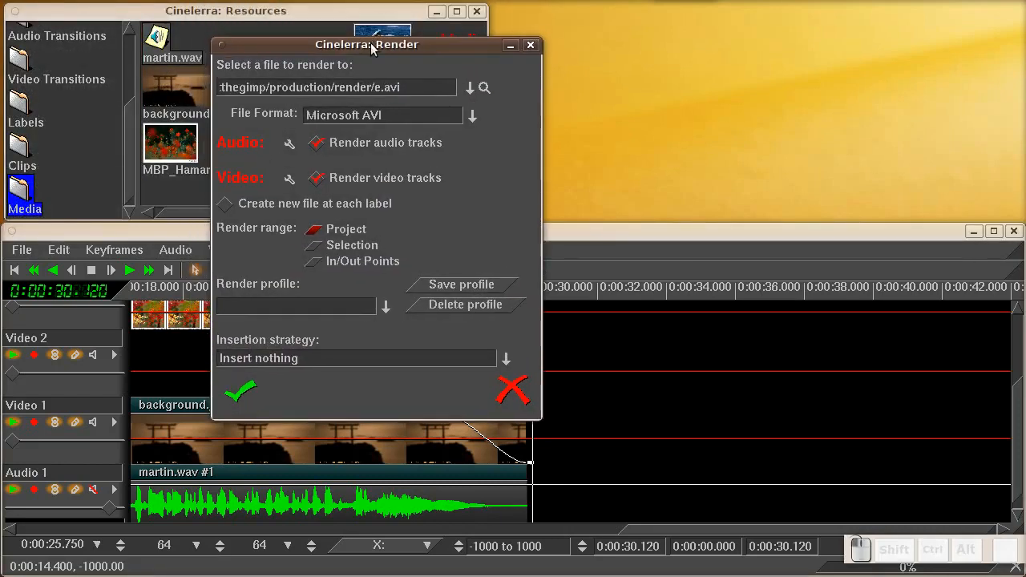
{"action": "left_click", "coordinate": [475, 115]}
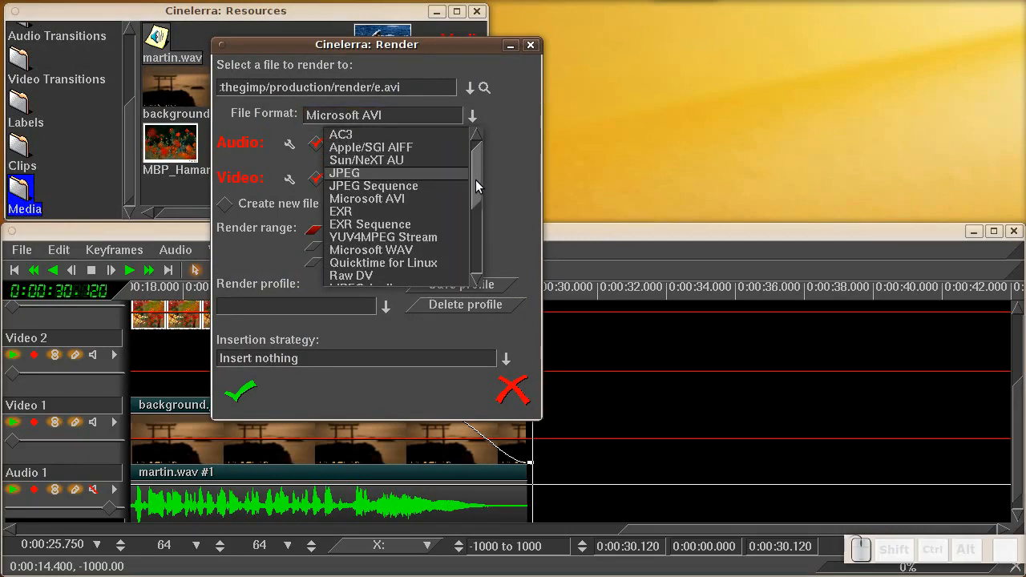
{"action": "left_click", "coordinate": [316, 150]}
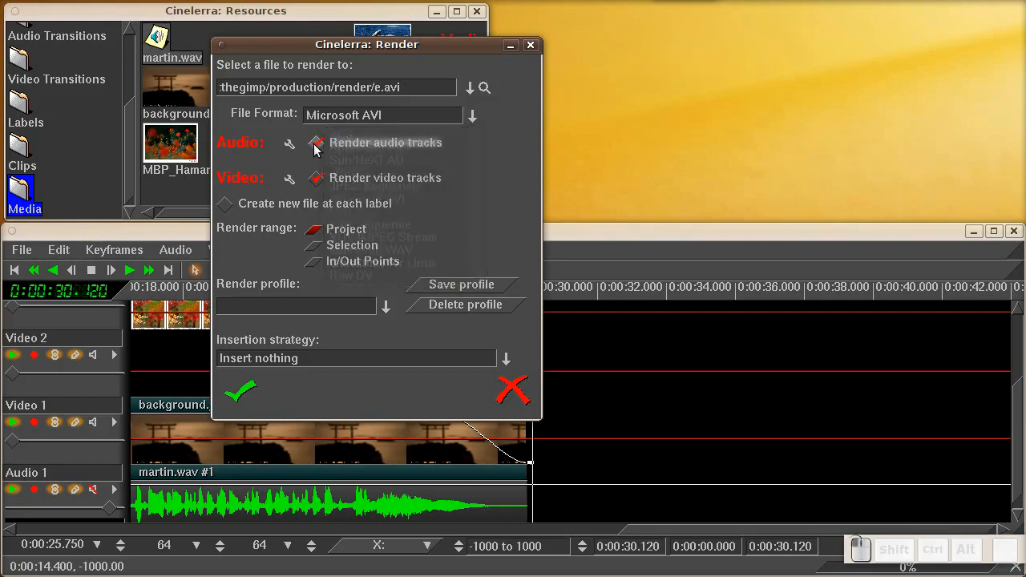
Step: Choose YUV4MPEG Stream as the file format and render the whole project's video to e.m2v
{"action": "left_click", "coordinate": [472, 116]}
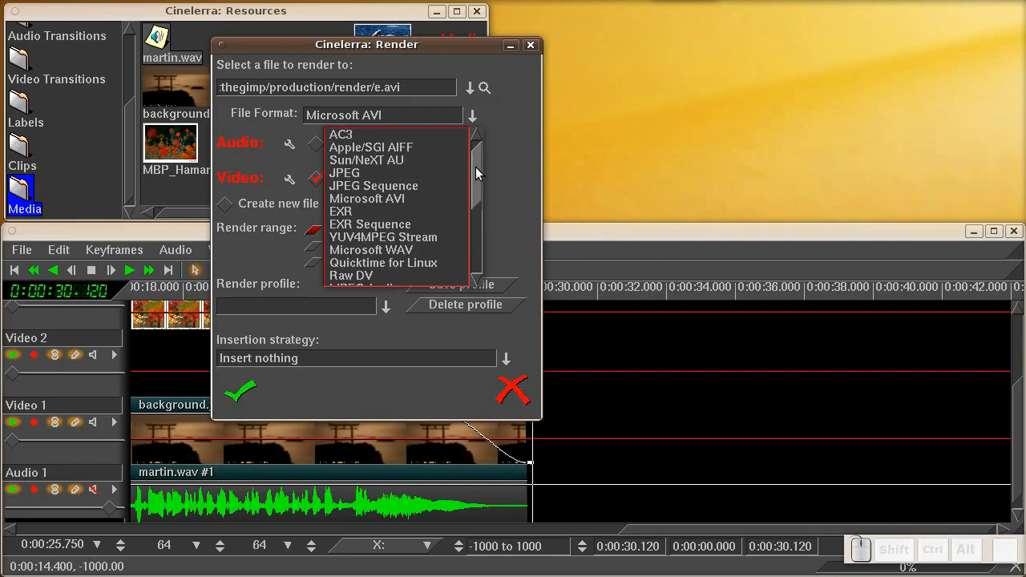
{"action": "left_click_drag", "start_coordinate": [475, 166], "coordinate": [476, 193]}
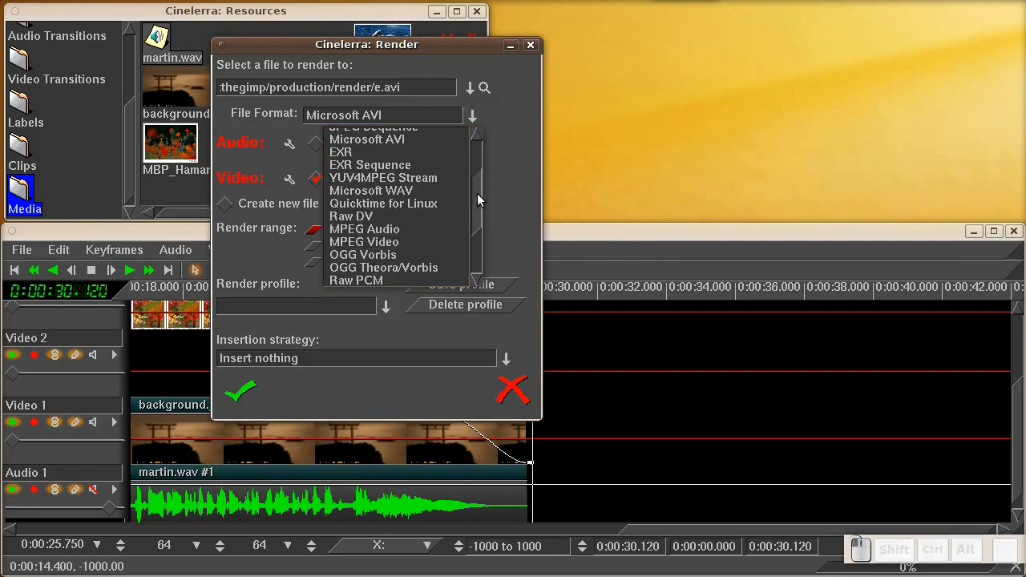
{"action": "left_click", "coordinate": [439, 177]}
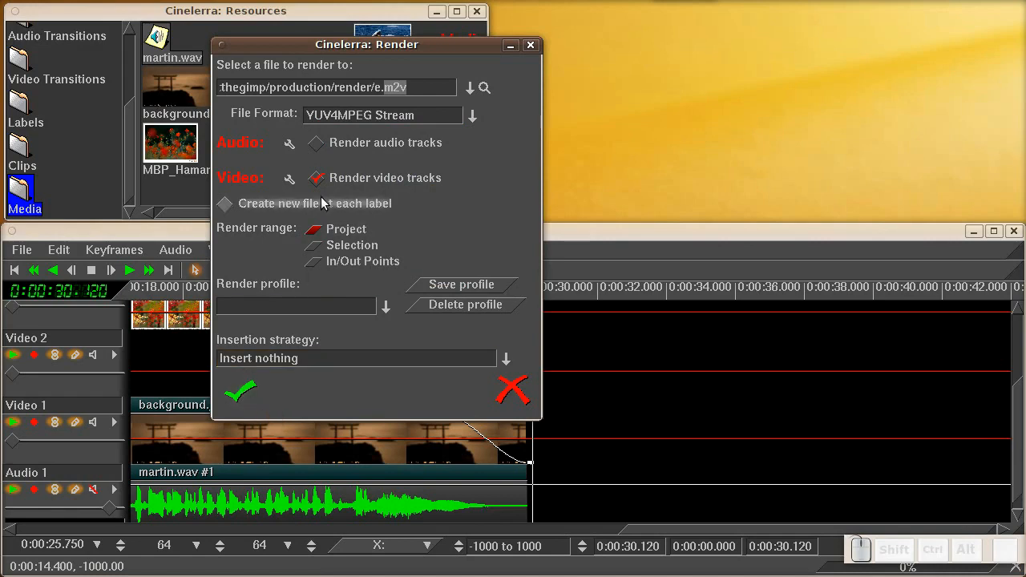
{"action": "left_click", "coordinate": [241, 391]}
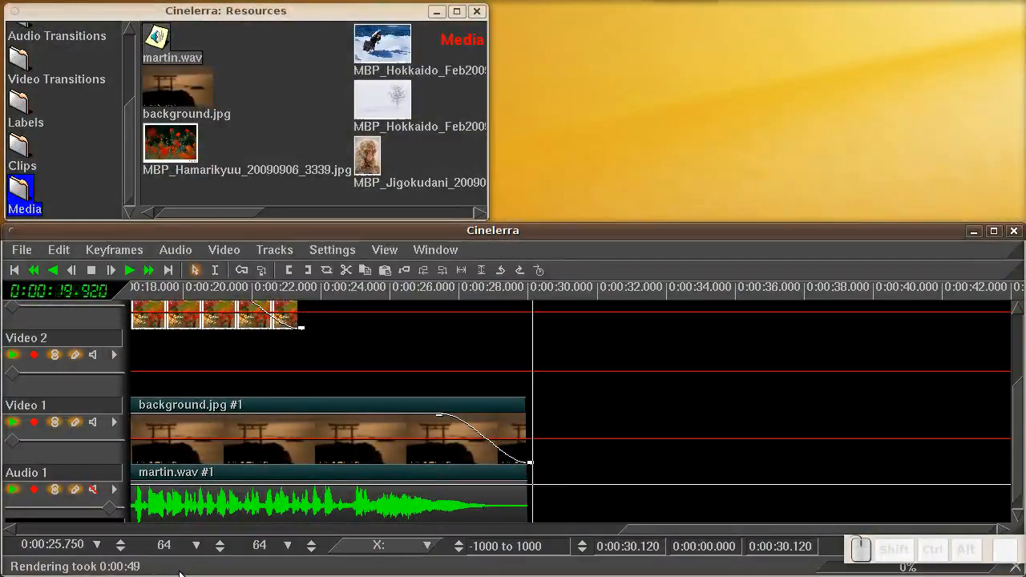
Step: Render only the audio tracks of the project as a Microsoft WAV file named e.wav, with the video tracks excluded
{"action": "left_click", "coordinate": [23, 251]}
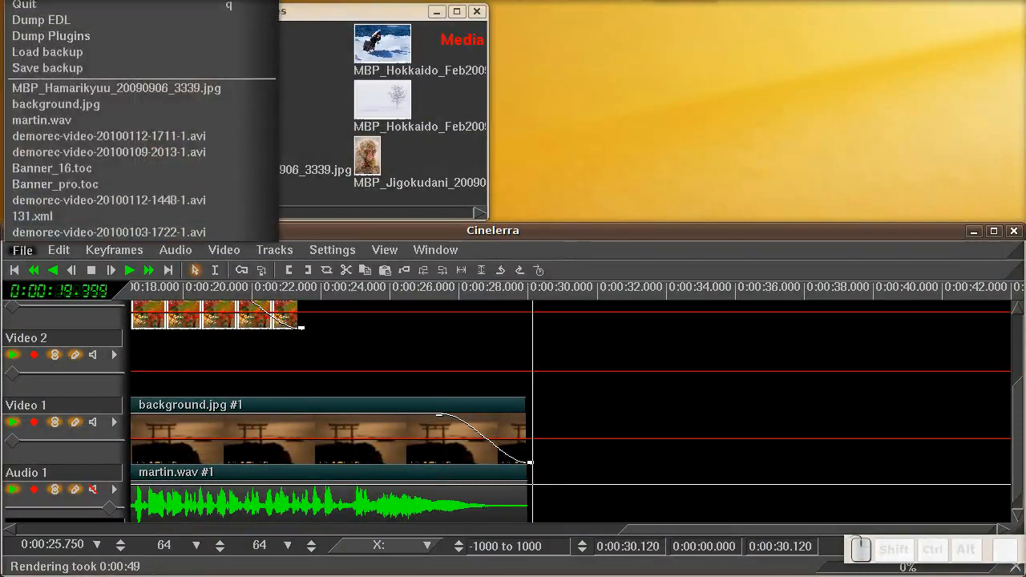
{"action": "left_click", "coordinate": [48, 0]}
{"action": "left_click", "coordinate": [295, 102]}
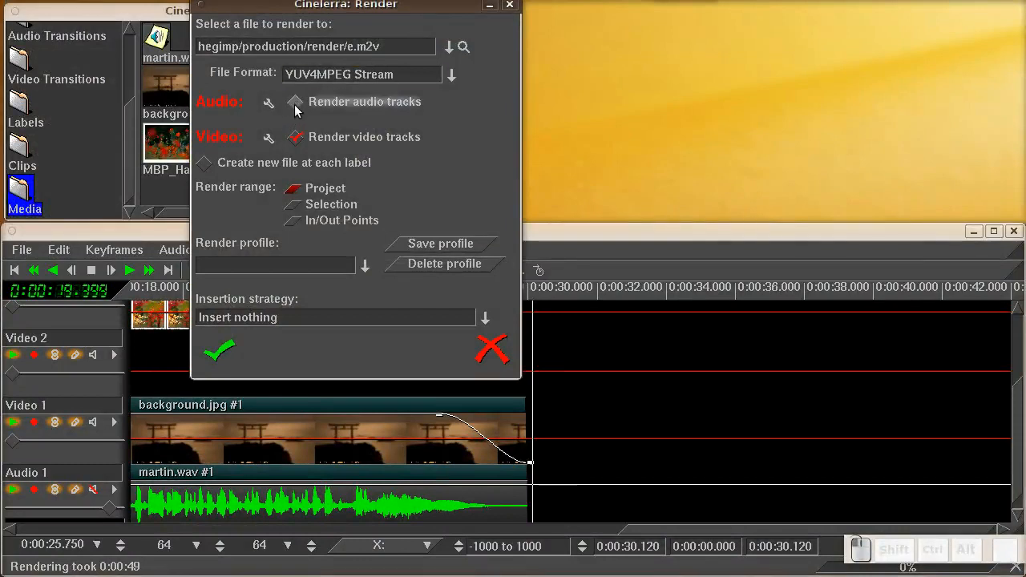
{"action": "left_click", "coordinate": [295, 139]}
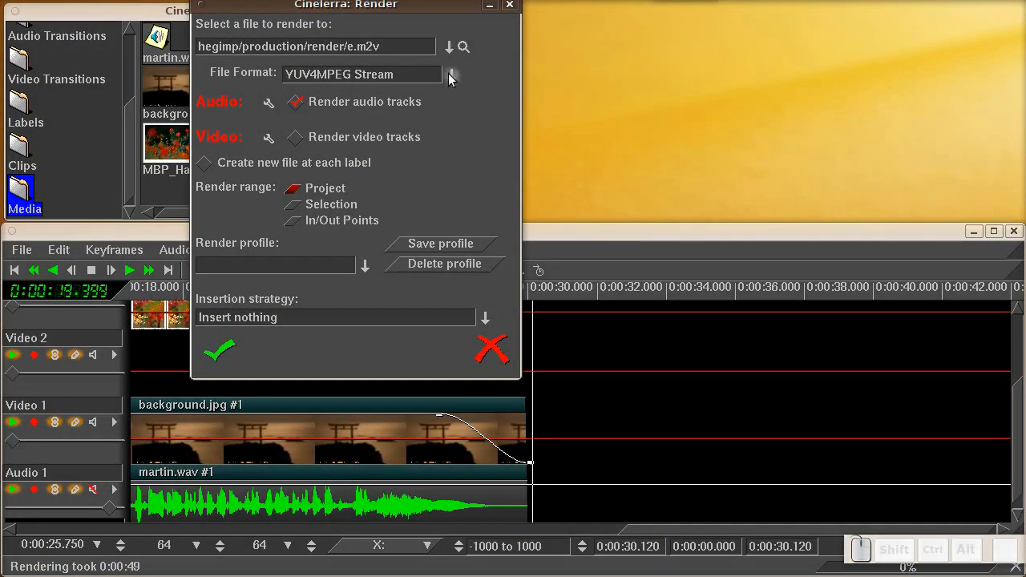
{"action": "left_click", "coordinate": [451, 74]}
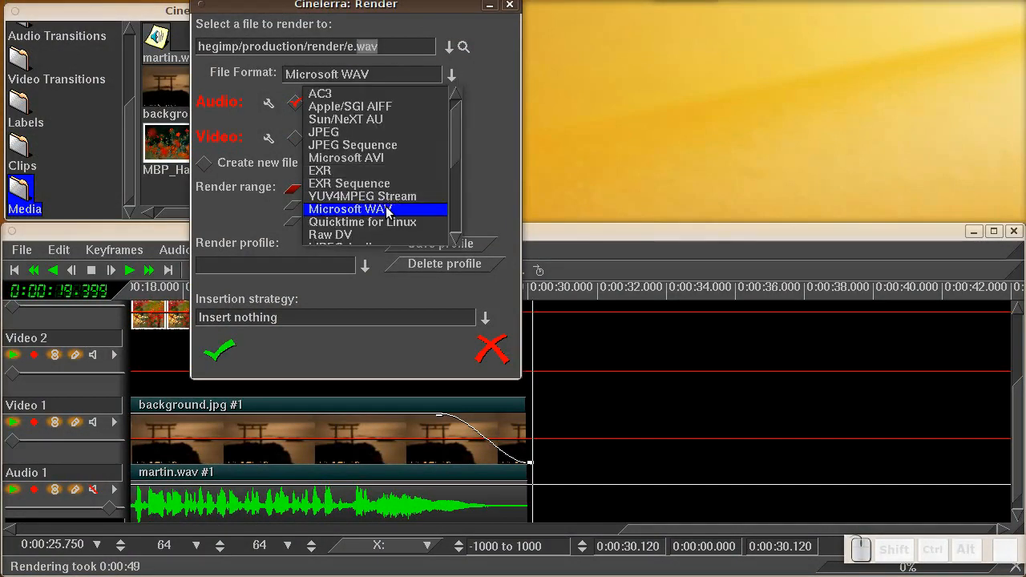
{"action": "left_click", "coordinate": [220, 346]}
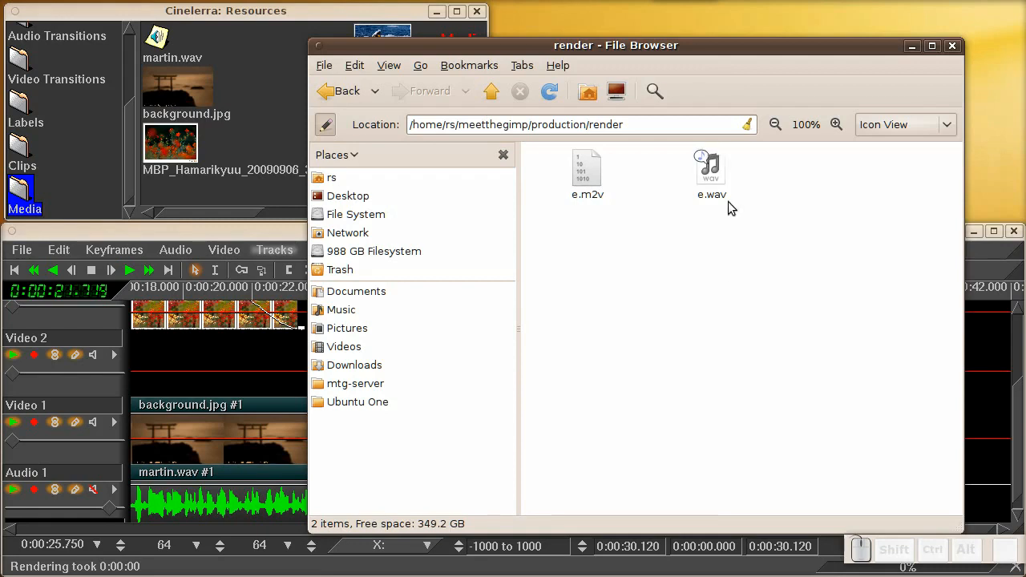
Step: Switch to the File Browser and check the file sizes of e.wav and e.m2v in the render folder
{"action": "left_click", "coordinate": [712, 170]}
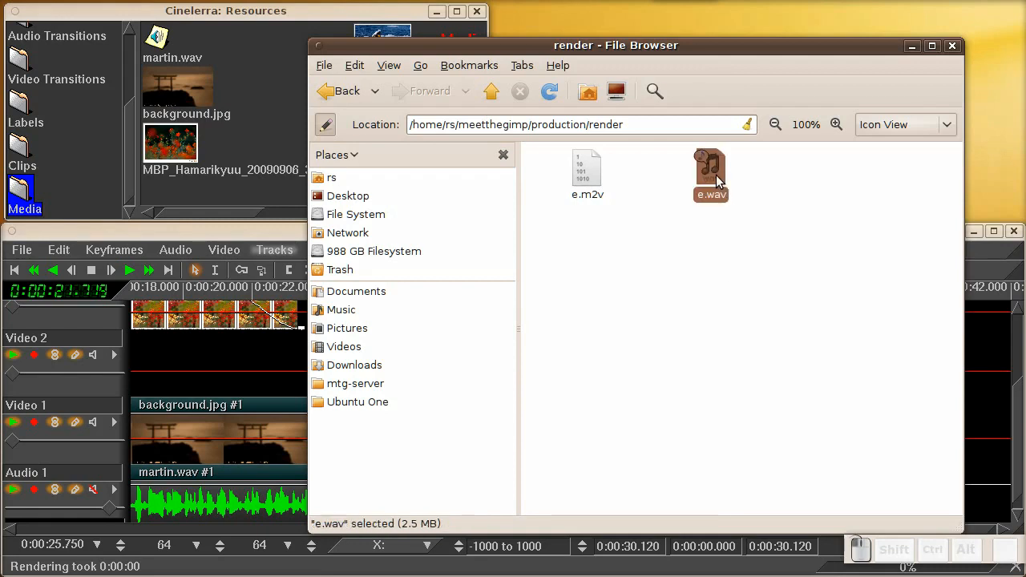
{"action": "left_click", "coordinate": [735, 329]}
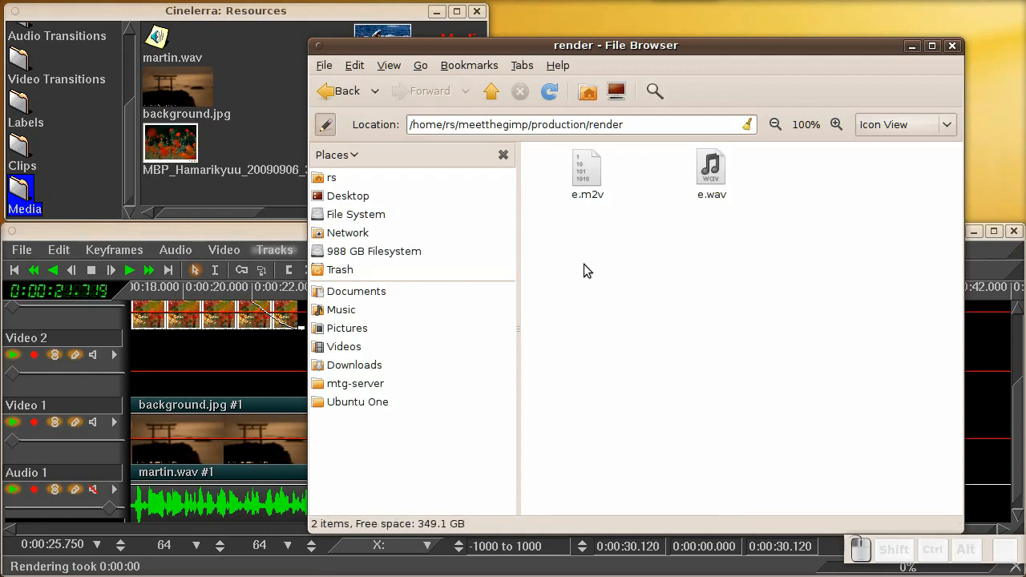
{"action": "left_click", "coordinate": [587, 175]}
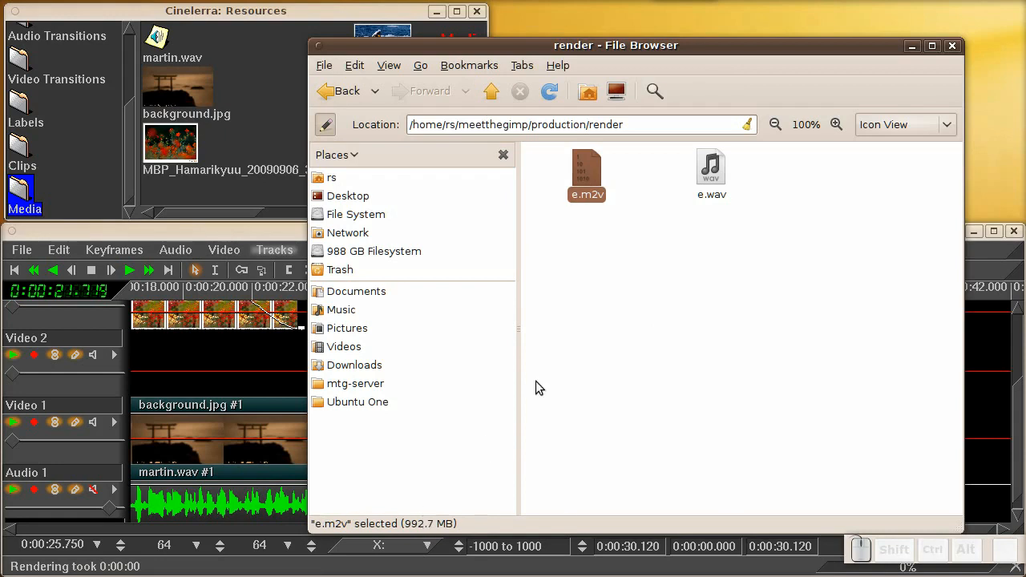